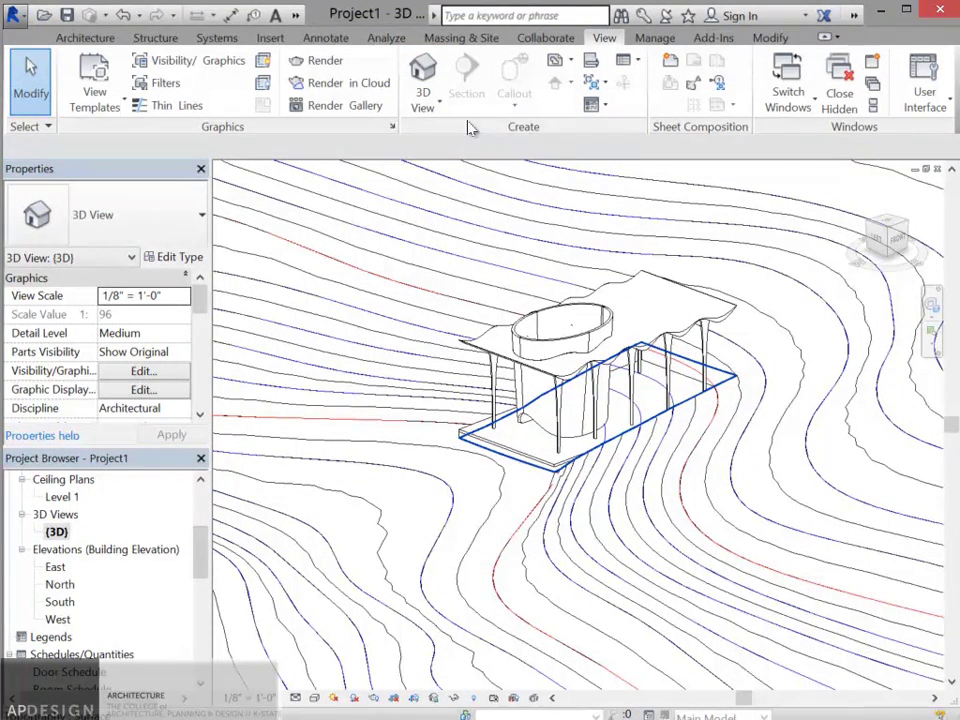
Step: Open the Level 0 floor plan view from the 3D view of the site
{"action": "left_click", "coordinate": [440, 106]}
{"action": "left_click", "coordinate": [443, 135]}
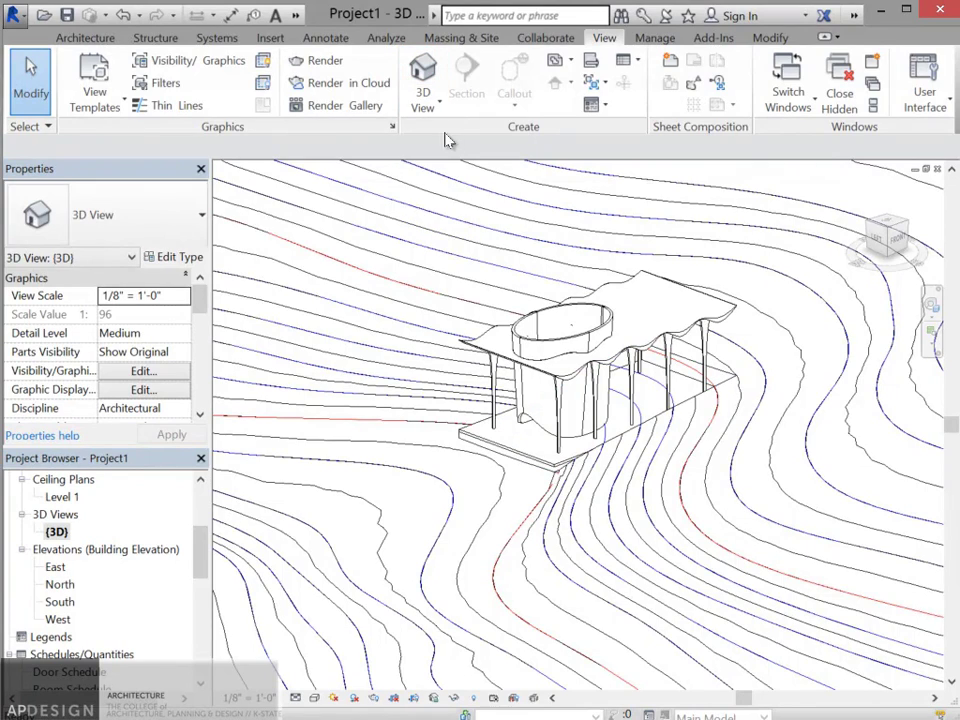
{"action": "left_click", "coordinate": [507, 340]}
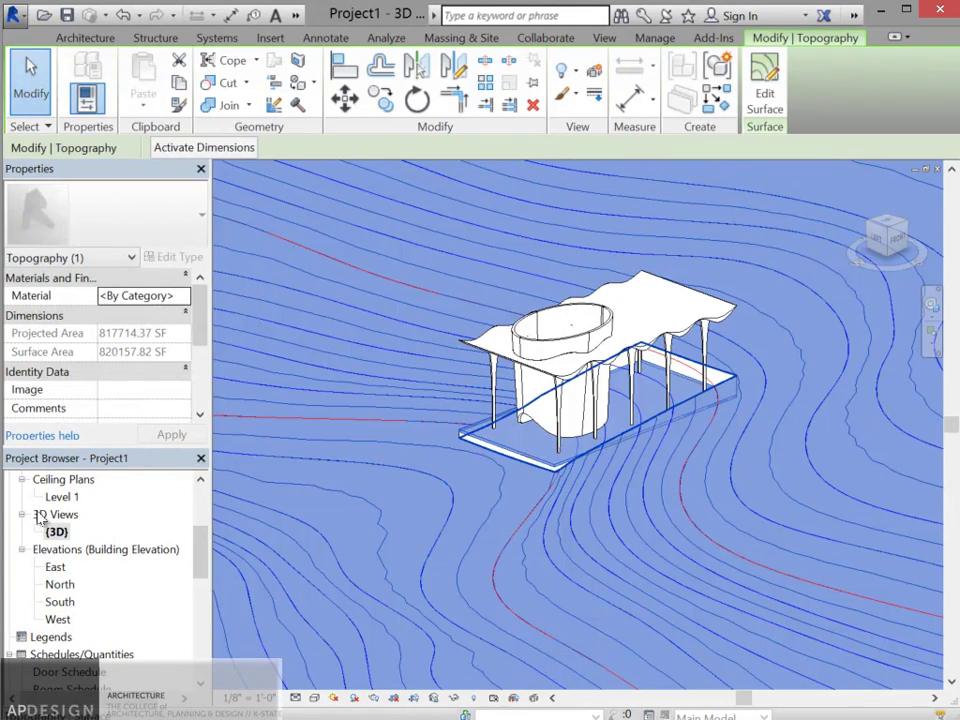
{"action": "double_click", "coordinate": [61, 497]}
{"action": "scroll", "coordinate": [195, 530], "scroll_direction": "up", "scroll_amount": 5}
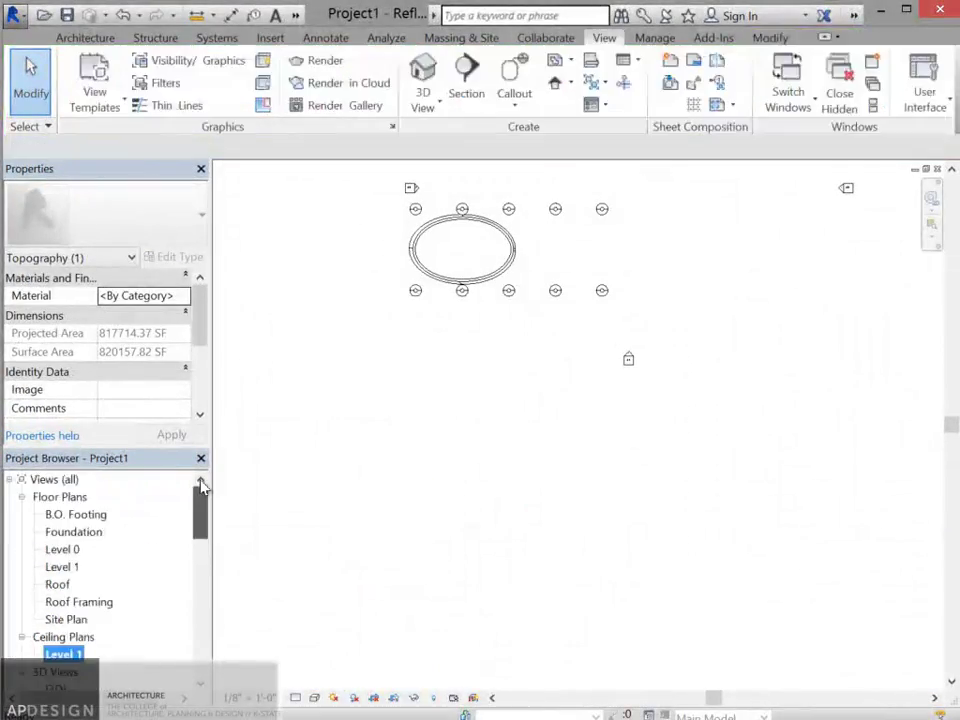
{"action": "left_click", "coordinate": [60, 549]}
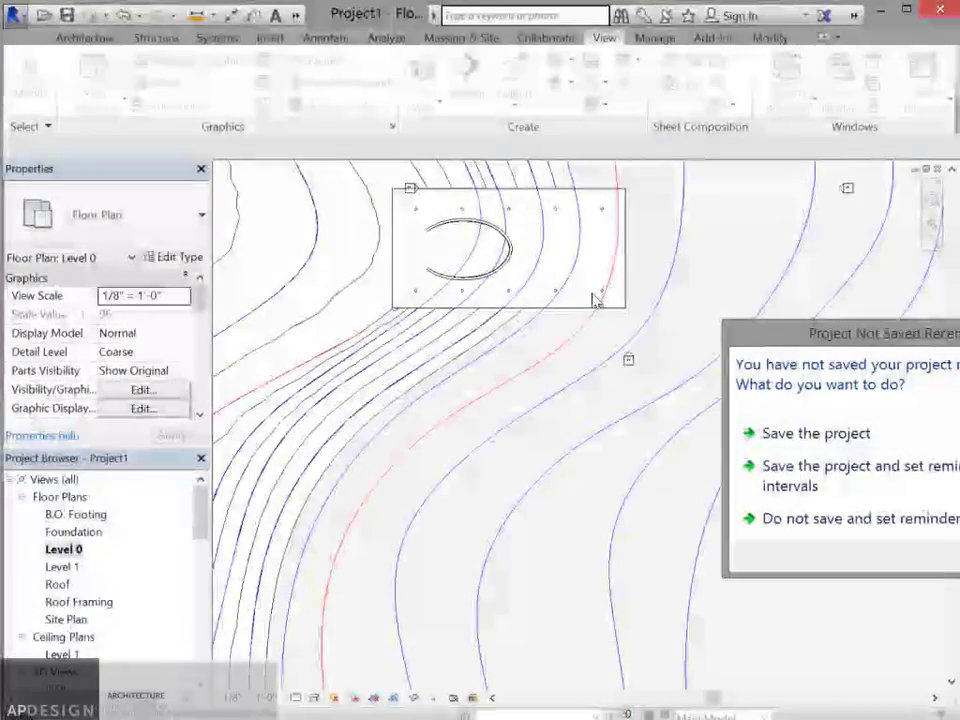
Step: Save the project as Project1 in the Rhino folder
{"action": "left_click", "coordinate": [815, 433]}
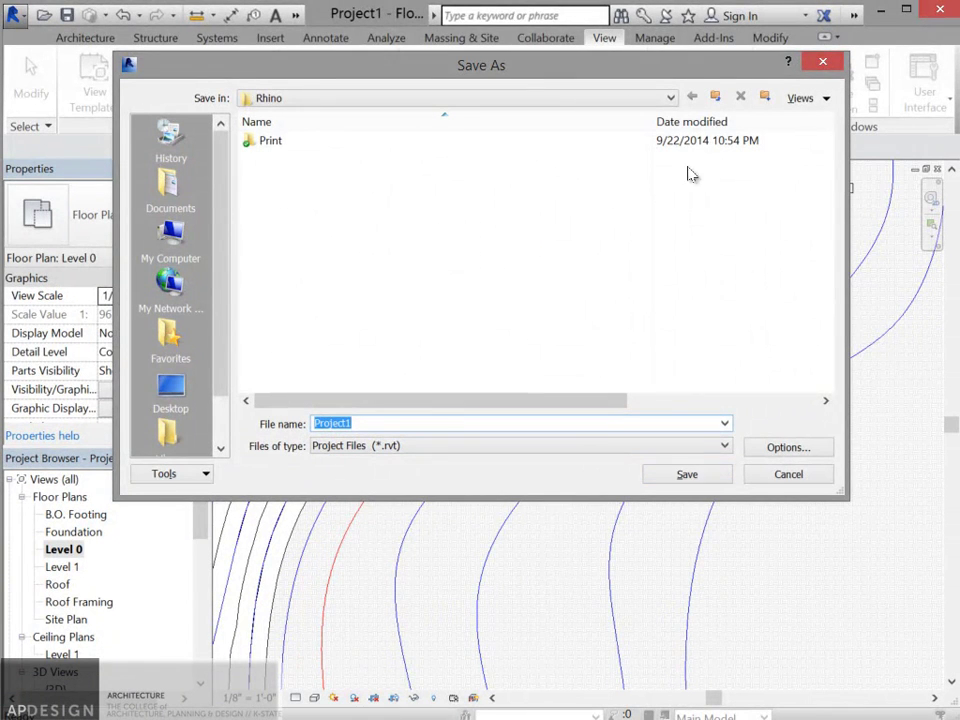
{"action": "left_click", "coordinate": [715, 97]}
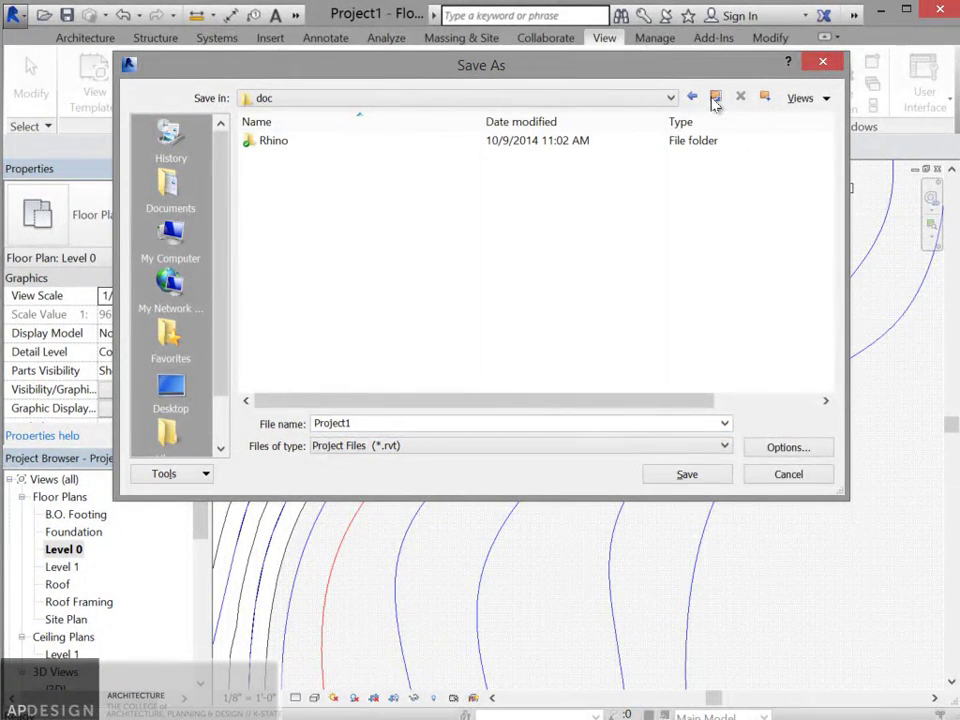
{"action": "double_click", "coordinate": [331, 140]}
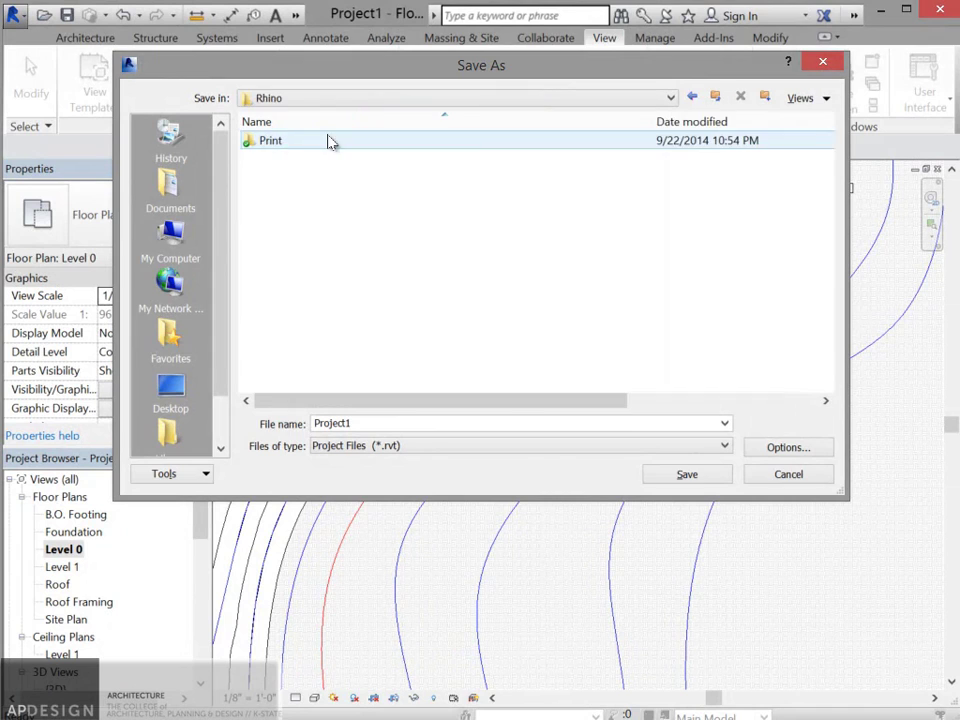
{"action": "left_click", "coordinate": [687, 474]}
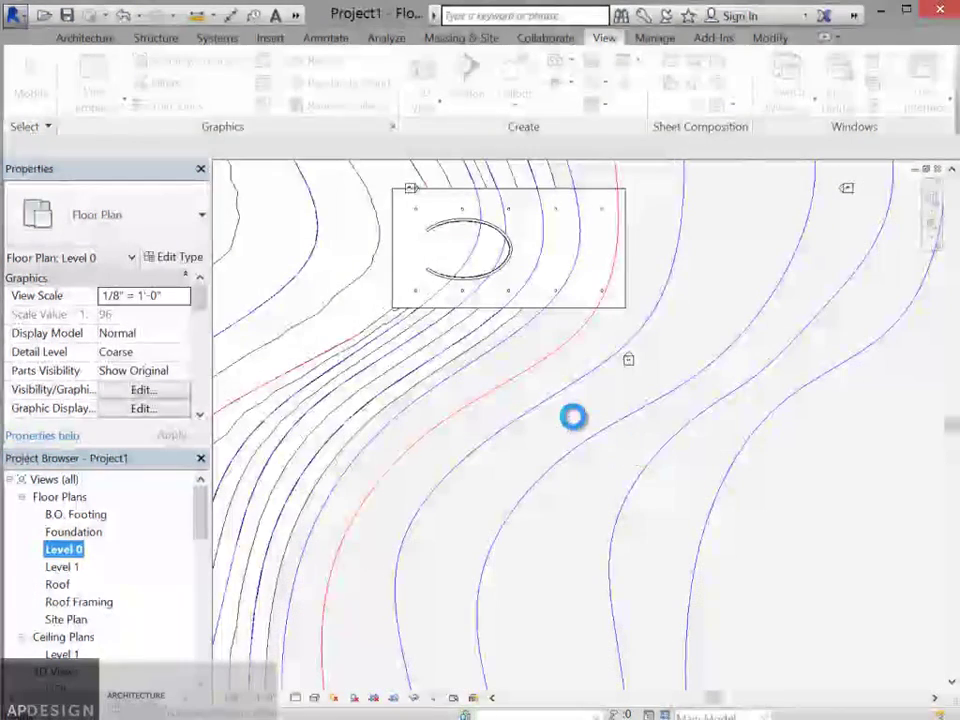
Step: Place a building section line horizontally across the slab, through the elliptical room, extending past both short ends of the slab
{"action": "left_click", "coordinate": [353, 246]}
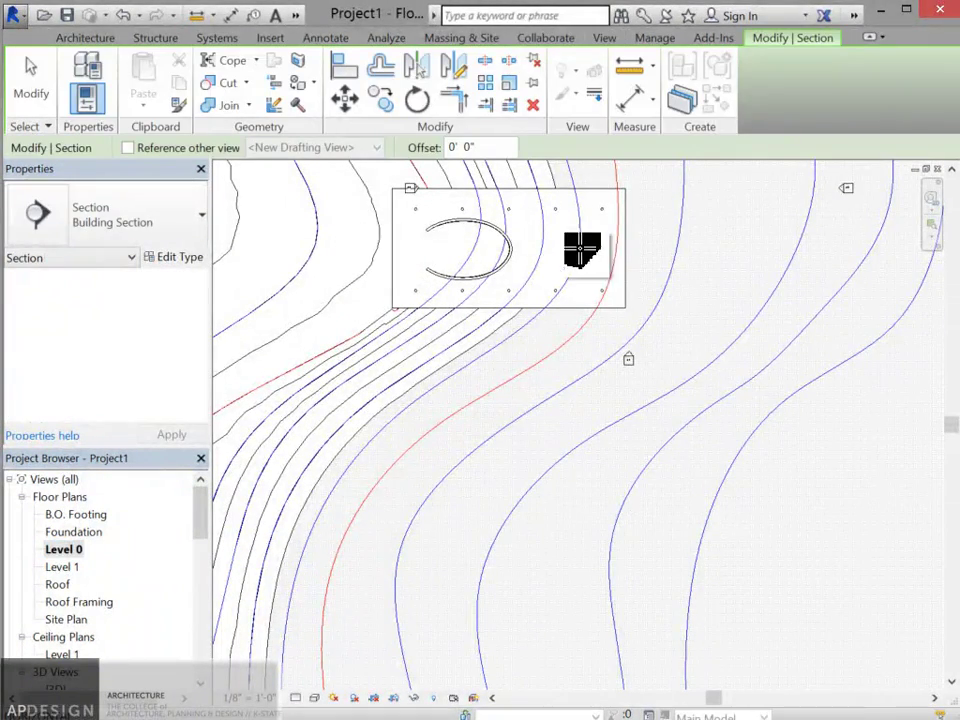
{"action": "left_click", "coordinate": [682, 245]}
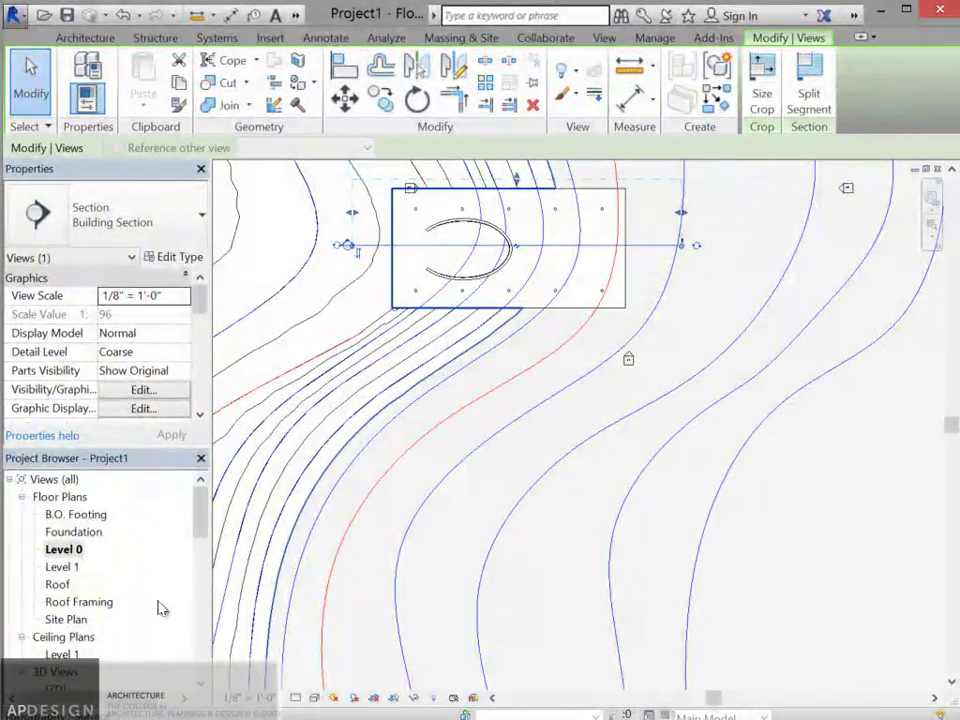
{"action": "key", "text": "Escape"}
Step: Open the Section 1 view and raise the upper edge of its crop region above the wavy roof and the tall oval volume
{"action": "left_click_drag", "start_coordinate": [198, 522], "coordinate": [199, 578]}
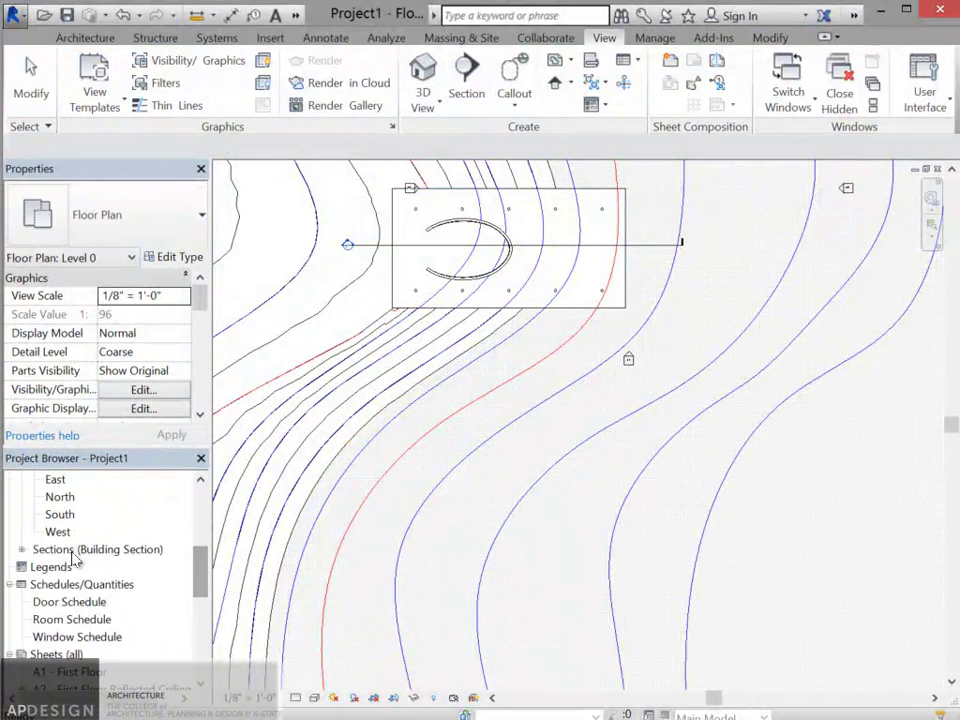
{"action": "double_click", "coordinate": [65, 550]}
{"action": "double_click", "coordinate": [86, 566]}
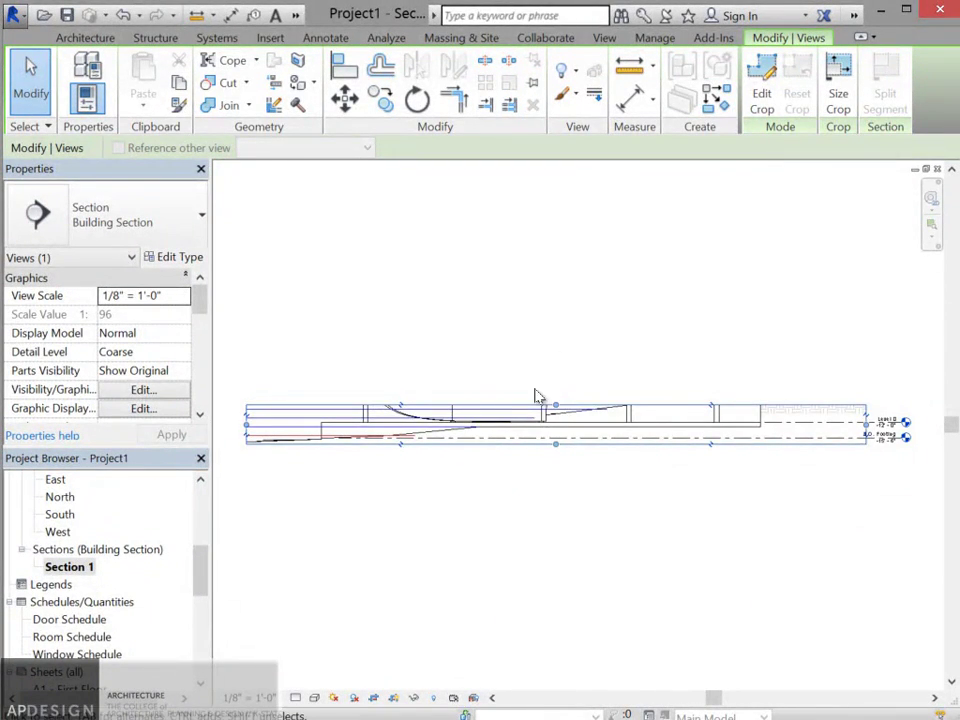
{"action": "scroll", "coordinate": [563, 420], "scroll_direction": "up", "scroll_amount": 2}
{"action": "left_click_drag", "start_coordinate": [551, 395], "coordinate": [561, 207]}
{"action": "left_click_drag", "start_coordinate": [561, 268], "coordinate": [561, 199]}
{"action": "scroll", "coordinate": [562, 314], "scroll_direction": "down", "scroll_amount": 3}
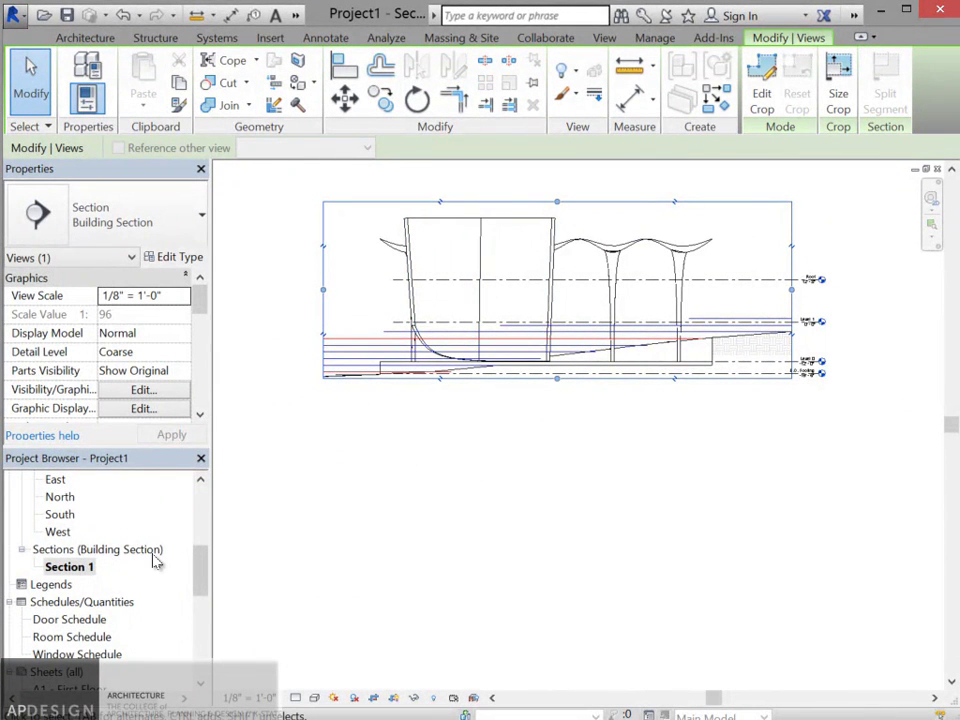
Step: In the Level 1 floor plan, shorten the section's view depth to exclude the far row of columns and check Section 1
{"action": "left_click_drag", "start_coordinate": [197, 553], "coordinate": [207, 520]}
{"action": "double_click", "coordinate": [62, 480]}
{"action": "scroll", "coordinate": [593, 418], "scroll_direction": "up", "scroll_amount": 6}
{"action": "scroll", "coordinate": [604, 407], "scroll_direction": "down", "scroll_amount": 3}
{"action": "left_click_drag", "start_coordinate": [607, 268], "coordinate": [607, 318]}
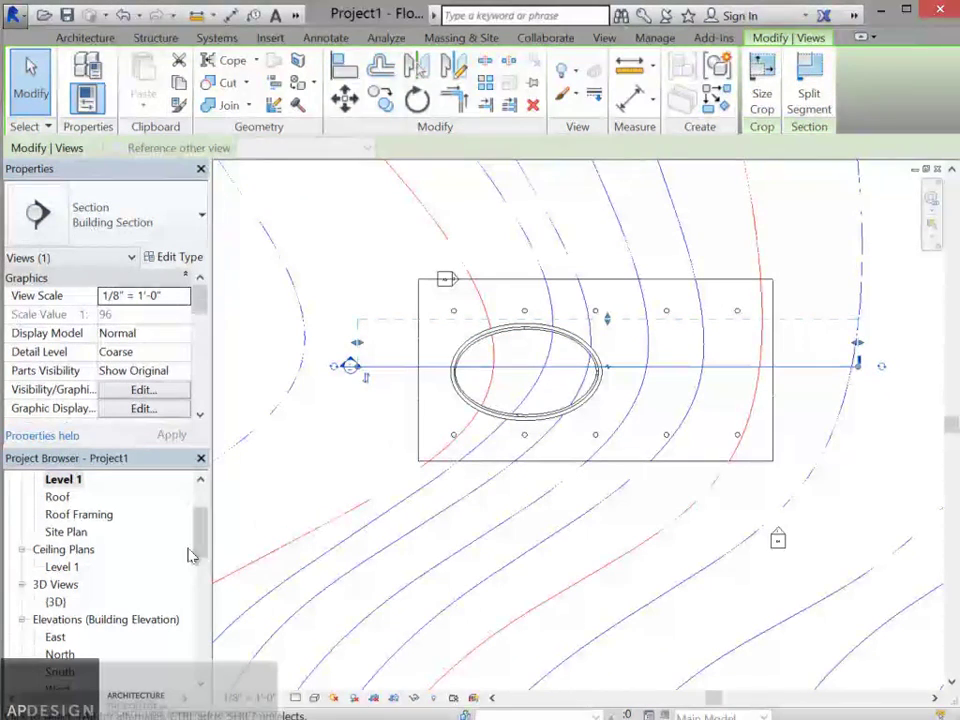
{"action": "left_click_drag", "start_coordinate": [203, 555], "coordinate": [193, 583]}
{"action": "double_click", "coordinate": [90, 585]}
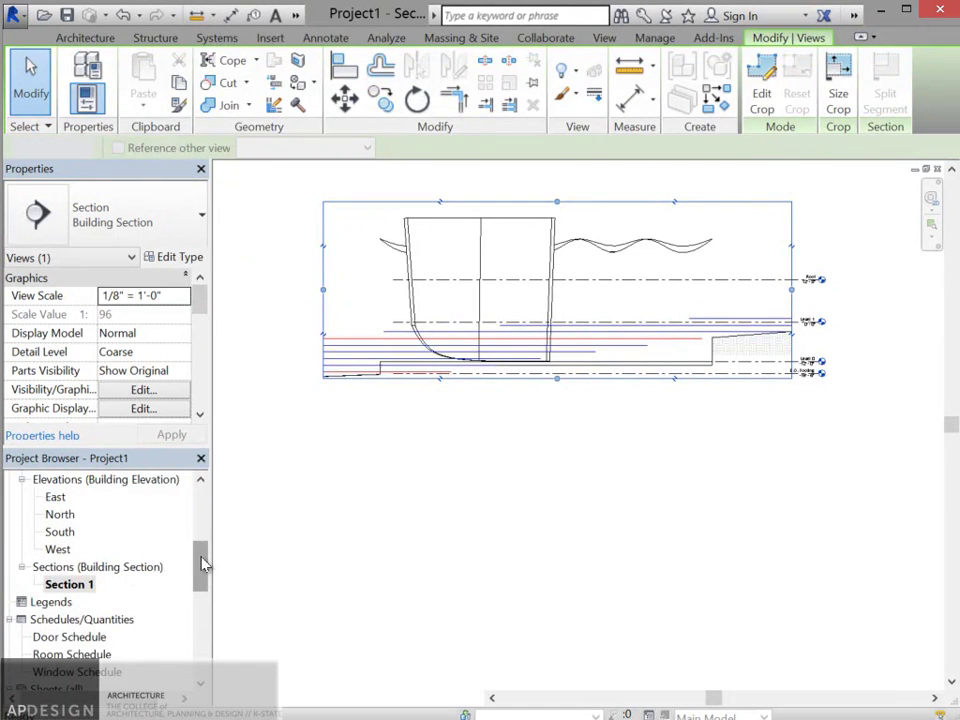
Step: In the Level 1 floor plan, extend the section's view depth beyond the far edge of the slab
{"action": "left_click_drag", "start_coordinate": [202, 570], "coordinate": [207, 534]}
{"action": "double_click", "coordinate": [88, 494]}
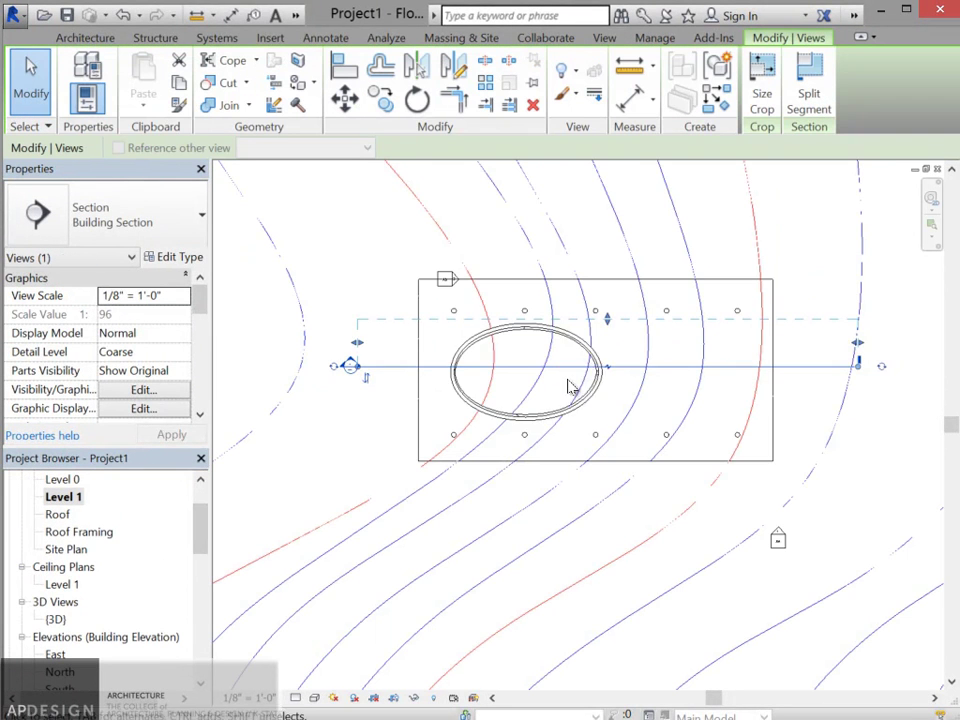
{"action": "left_click_drag", "start_coordinate": [608, 319], "coordinate": [612, 262]}
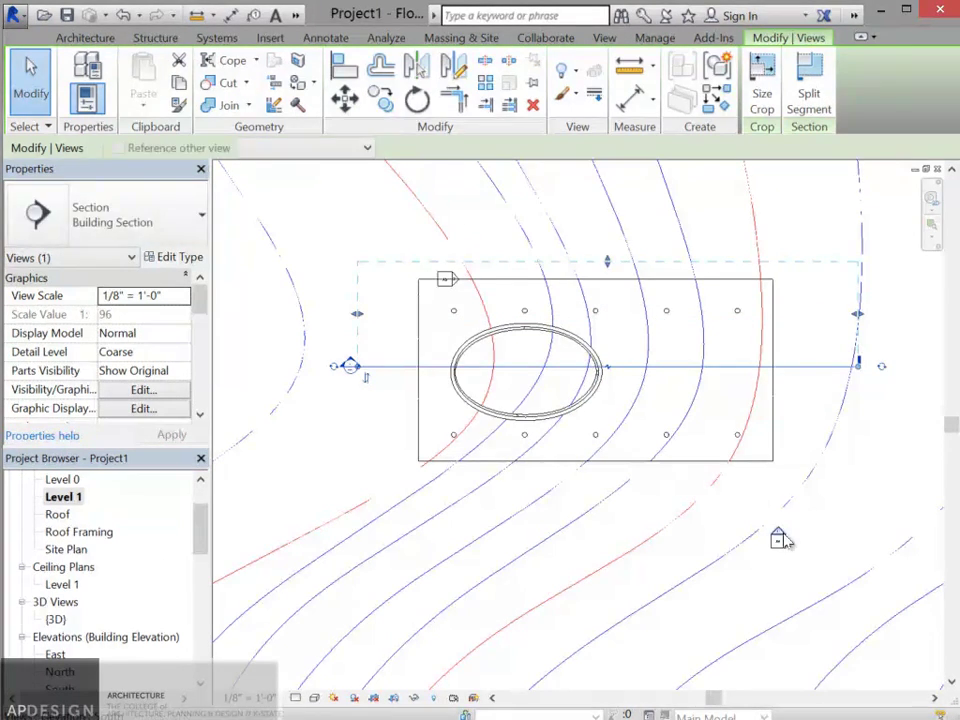
Step: Open the {3D} view and focus on the elliptical volume rising through the roof
{"action": "mouse_move", "coordinate": [199, 538]}
{"action": "left_mouse_down"}
{"action": "mouse_move", "coordinate": [205, 578]}
{"action": "mouse_move", "coordinate": [207, 549]}
{"action": "left_mouse_up"}
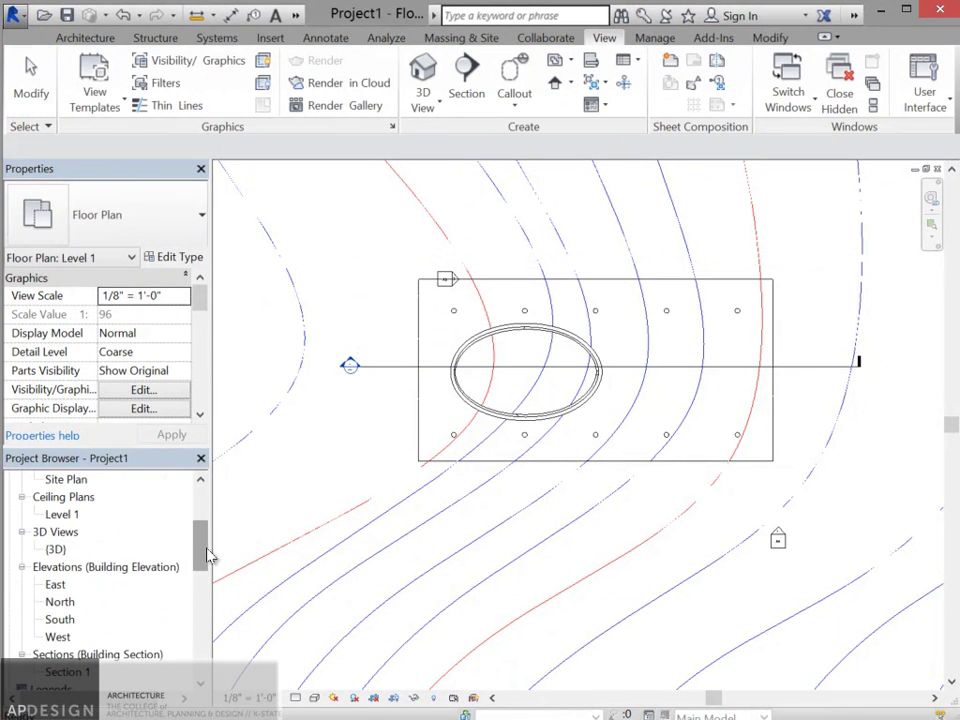
{"action": "double_click", "coordinate": [68, 551]}
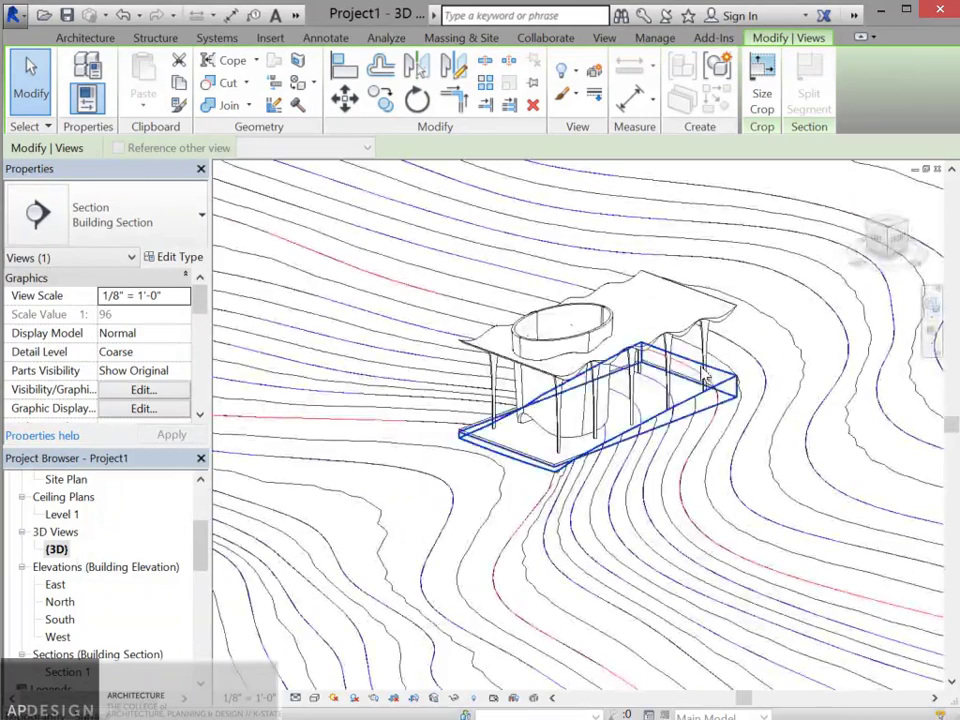
{"action": "scroll", "coordinate": [558, 400], "scroll_direction": "up", "scroll_amount": 5}
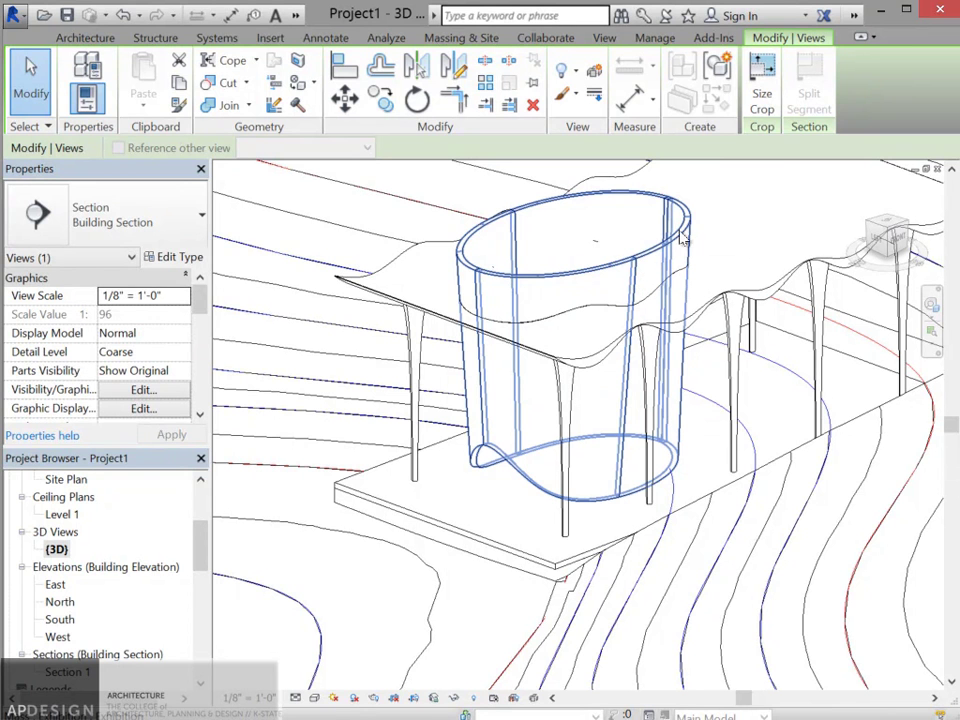
Step: Start Wall by Face and set the wall type to Basic Wall Generic - 12"
{"action": "left_click", "coordinate": [85, 37]}
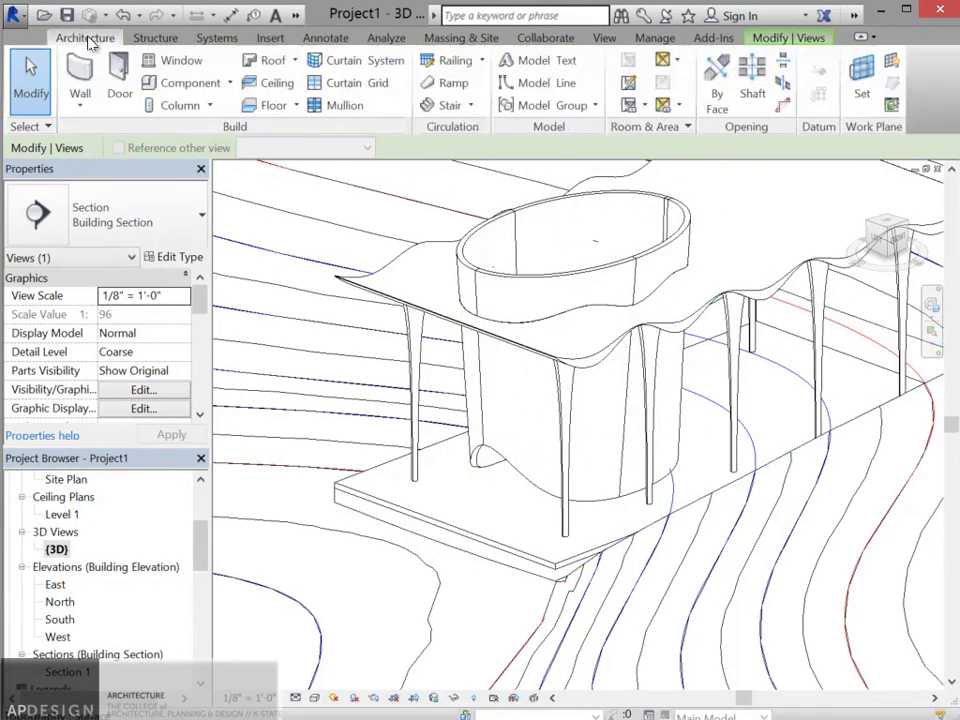
{"action": "left_click", "coordinate": [80, 100]}
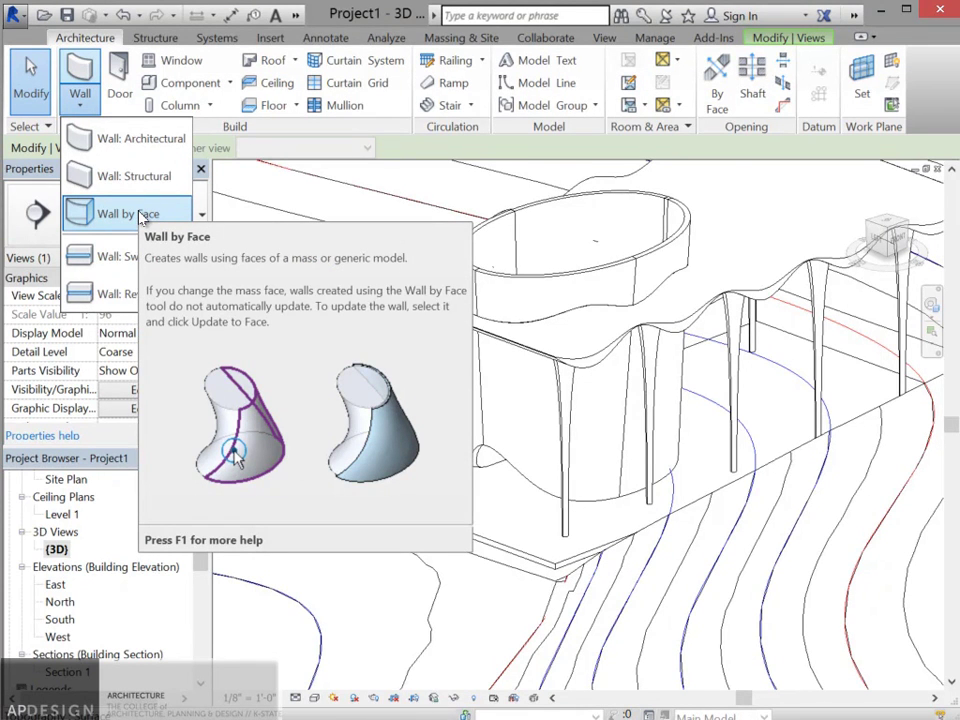
{"action": "left_click", "coordinate": [141, 215]}
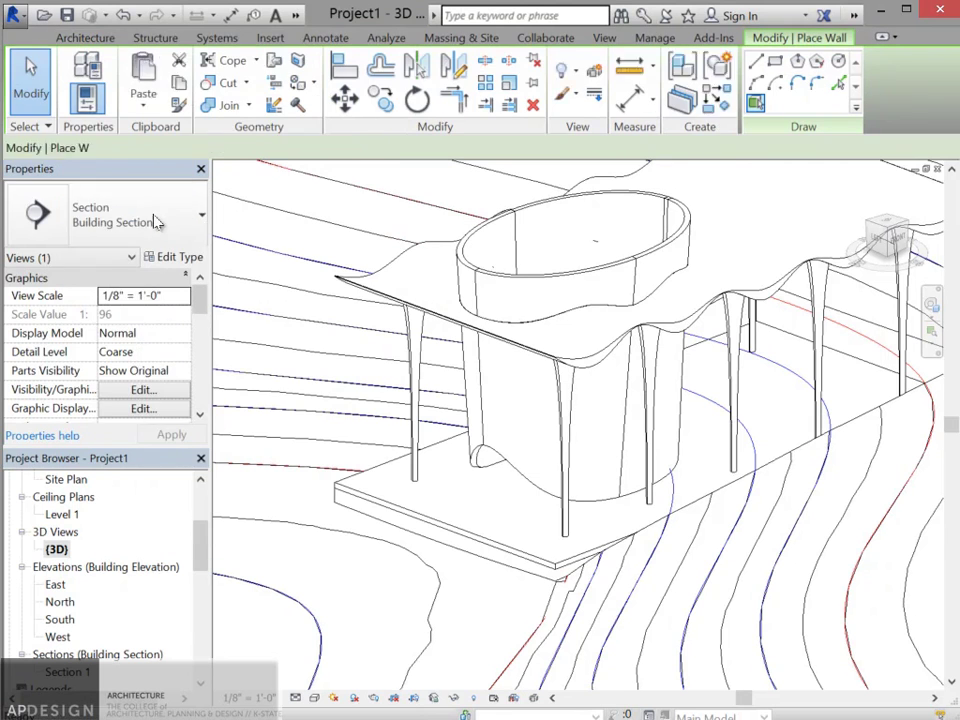
{"action": "left_click", "coordinate": [527, 290]}
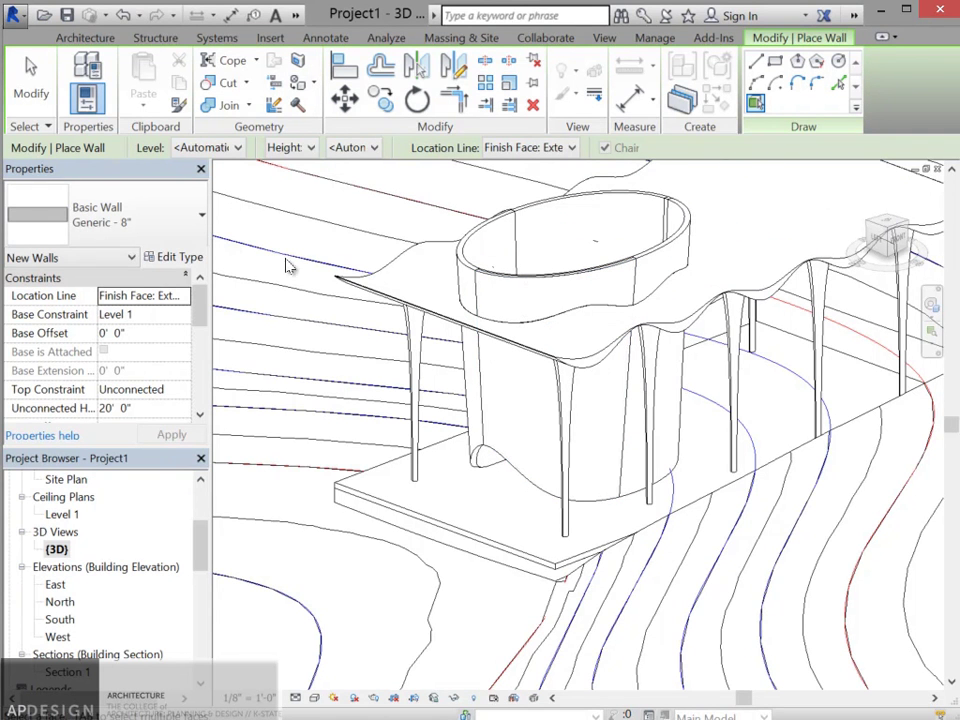
{"action": "scroll", "coordinate": [560, 297], "scroll_direction": "up", "scroll_amount": 3}
{"action": "scroll", "coordinate": [560, 297], "scroll_direction": "up", "scroll_amount": 2}
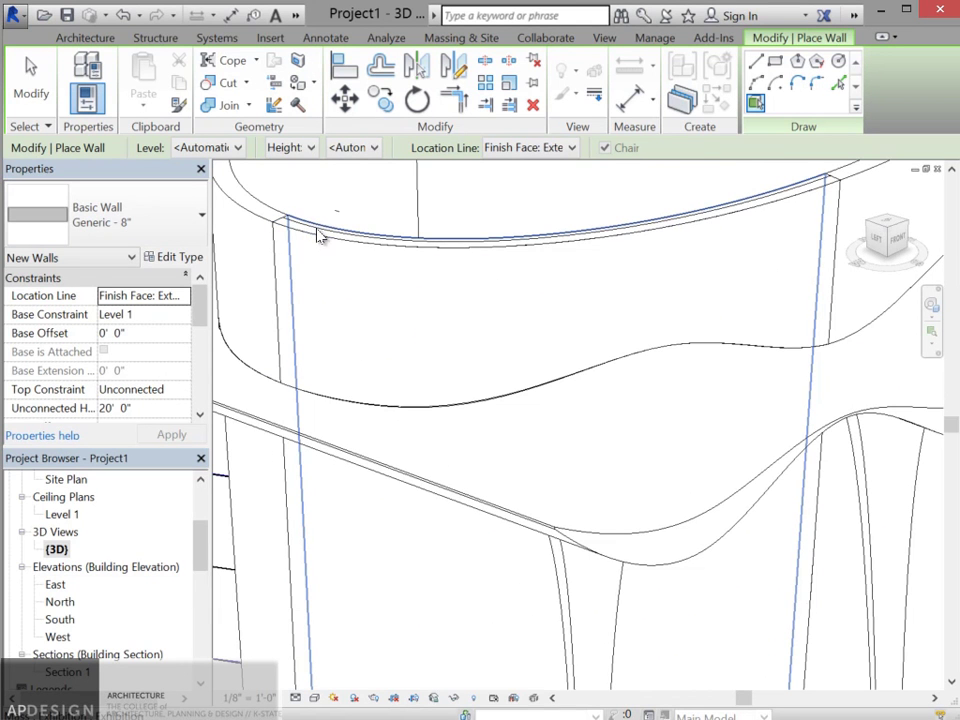
{"action": "left_click", "coordinate": [200, 214]}
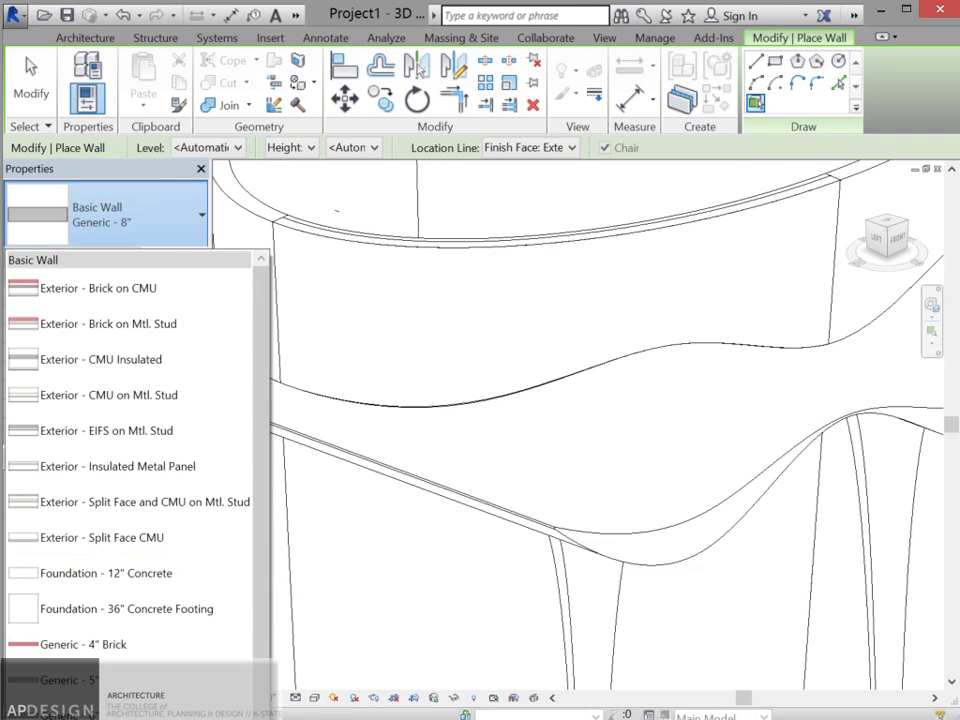
{"action": "left_click", "coordinate": [90, 717]}
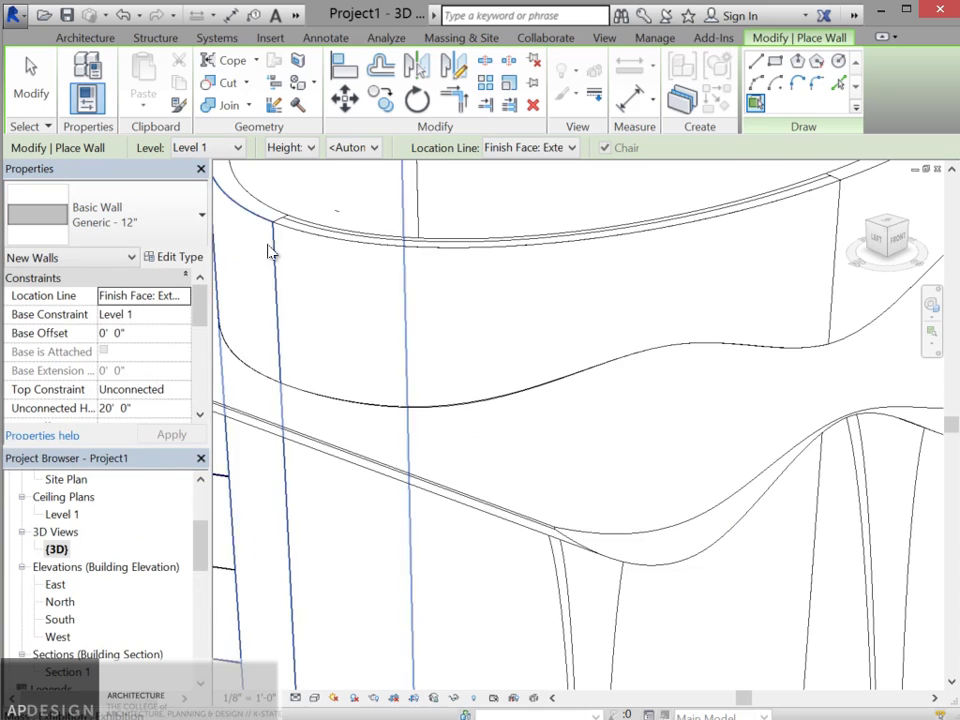
Step: Create Generic - 12" walls on the outer faces of the elliptical mass, dismiss the join warnings and finish the command
{"action": "scroll", "coordinate": [270, 251], "scroll_direction": "down", "scroll_amount": 5}
{"action": "scroll", "coordinate": [314, 192], "scroll_direction": "up", "scroll_amount": 3}
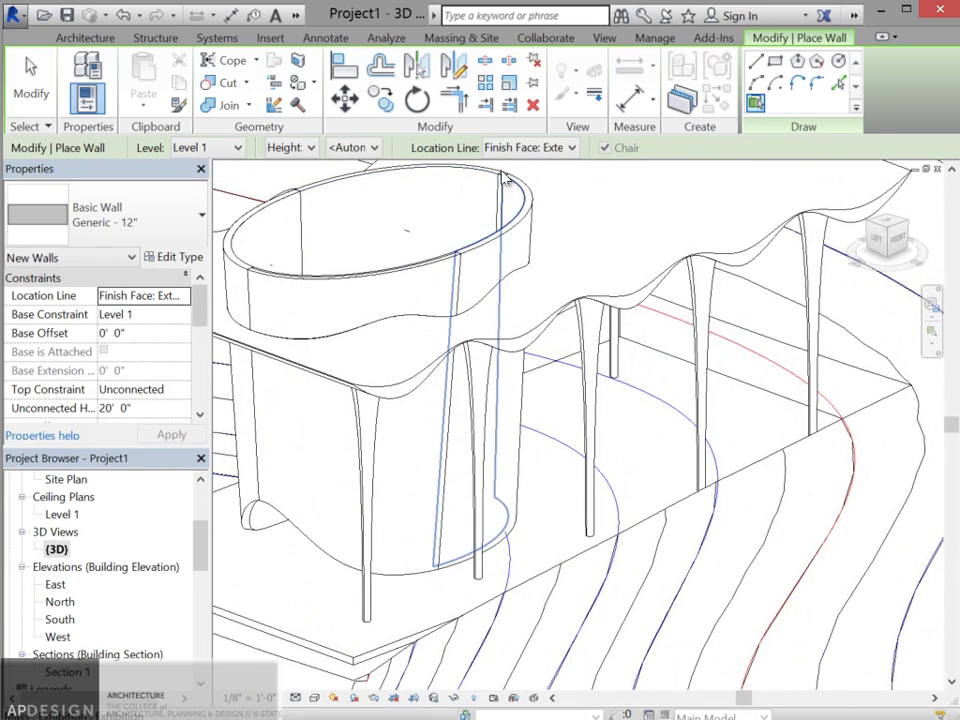
{"action": "scroll", "coordinate": [500, 175], "scroll_direction": "up", "scroll_amount": 5}
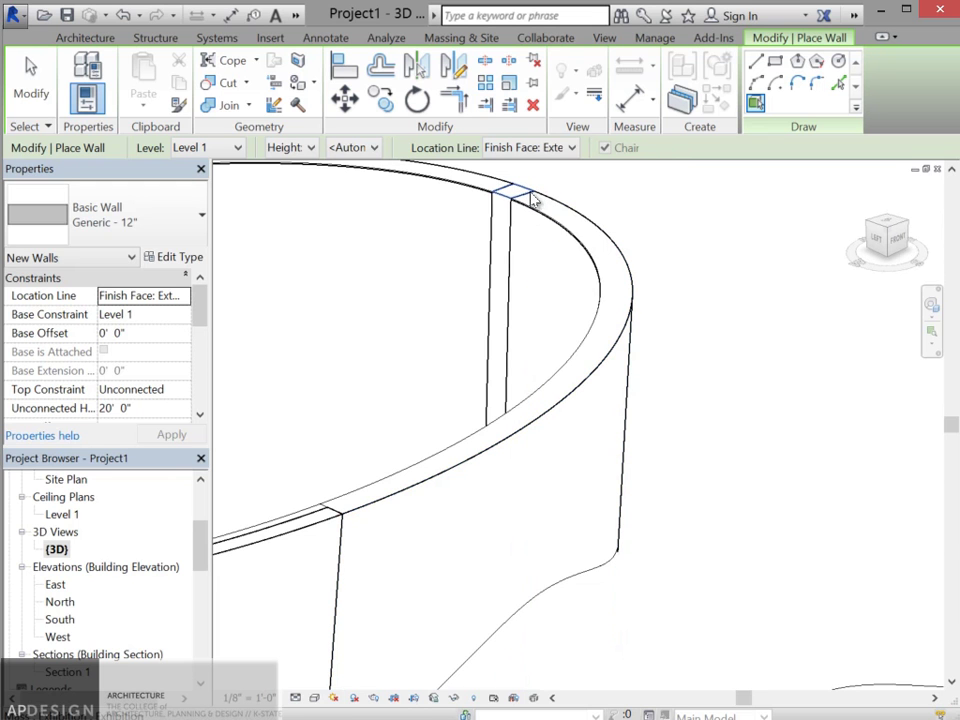
{"action": "left_click", "coordinate": [533, 199]}
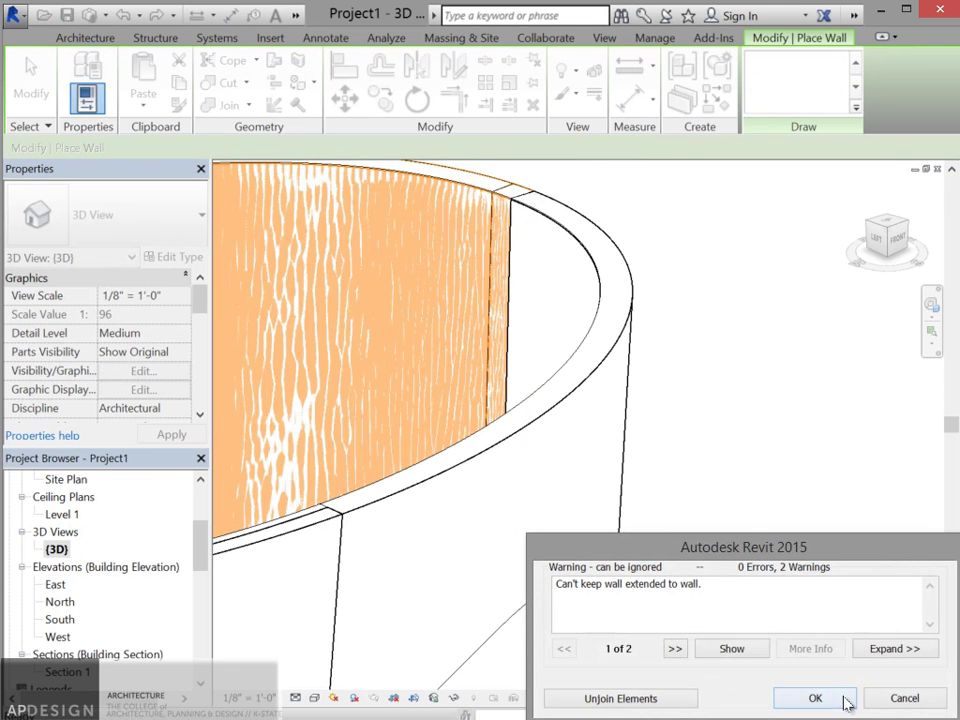
{"action": "left_click", "coordinate": [900, 698]}
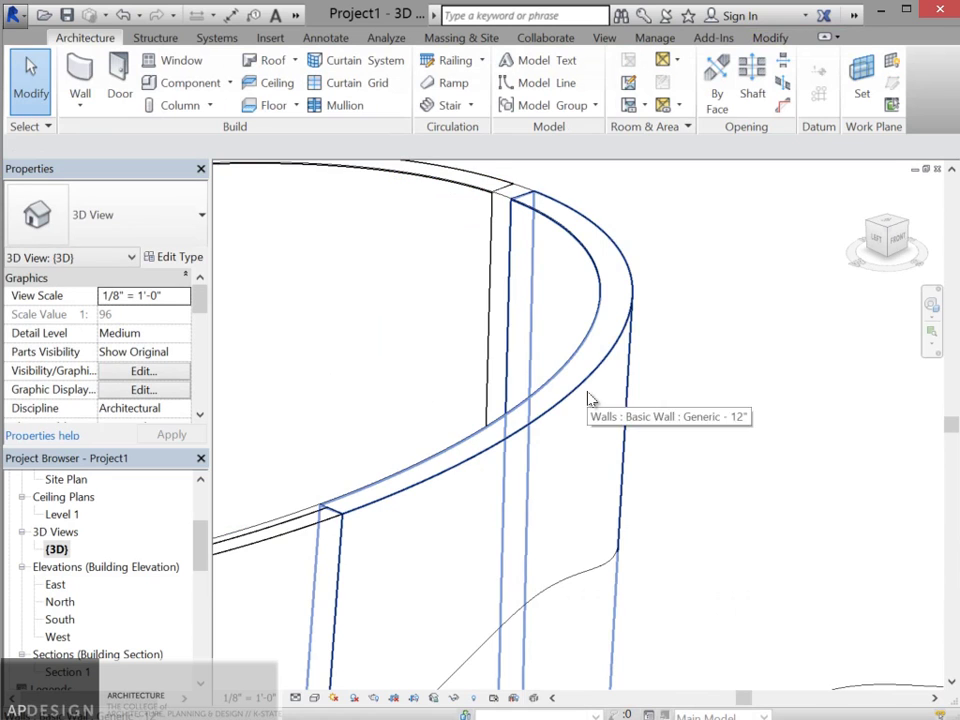
Step: Check the joints between the new wall segments at the rim and delete the elliptical Exhibition mass behind them
{"action": "scroll", "coordinate": [590, 398], "scroll_direction": "down", "scroll_amount": 3}
{"action": "scroll", "coordinate": [458, 458], "scroll_direction": "down", "scroll_amount": 4}
{"action": "scroll", "coordinate": [376, 484], "scroll_direction": "up", "scroll_amount": 4}
{"action": "scroll", "coordinate": [651, 298], "scroll_direction": "up", "scroll_amount": 3}
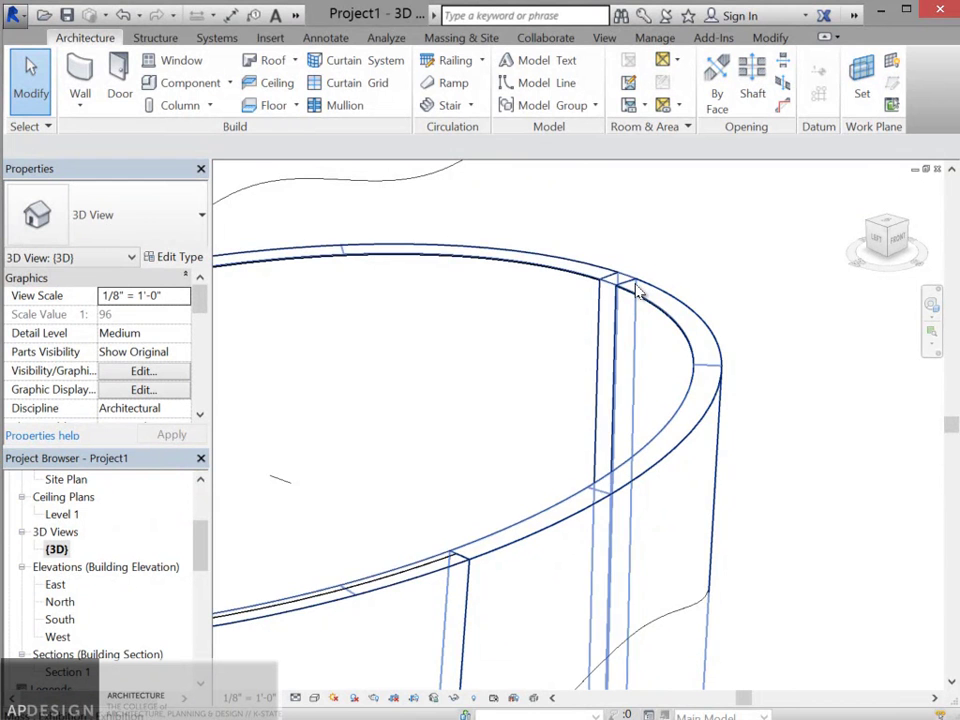
{"action": "scroll", "coordinate": [638, 288], "scroll_direction": "up", "scroll_amount": 5}
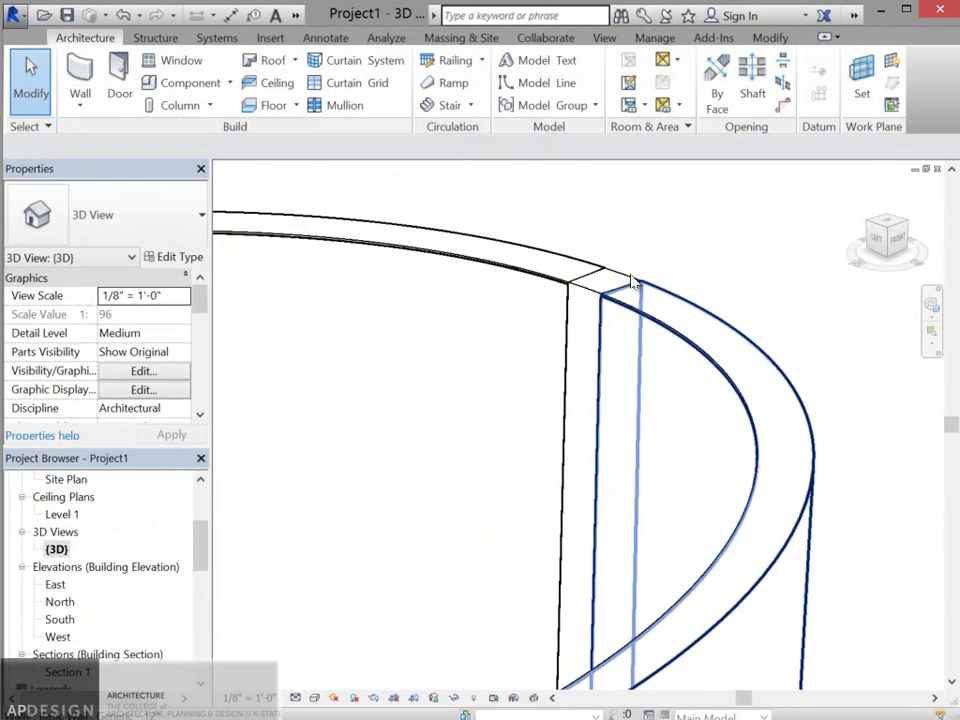
{"action": "left_click", "coordinate": [628, 280]}
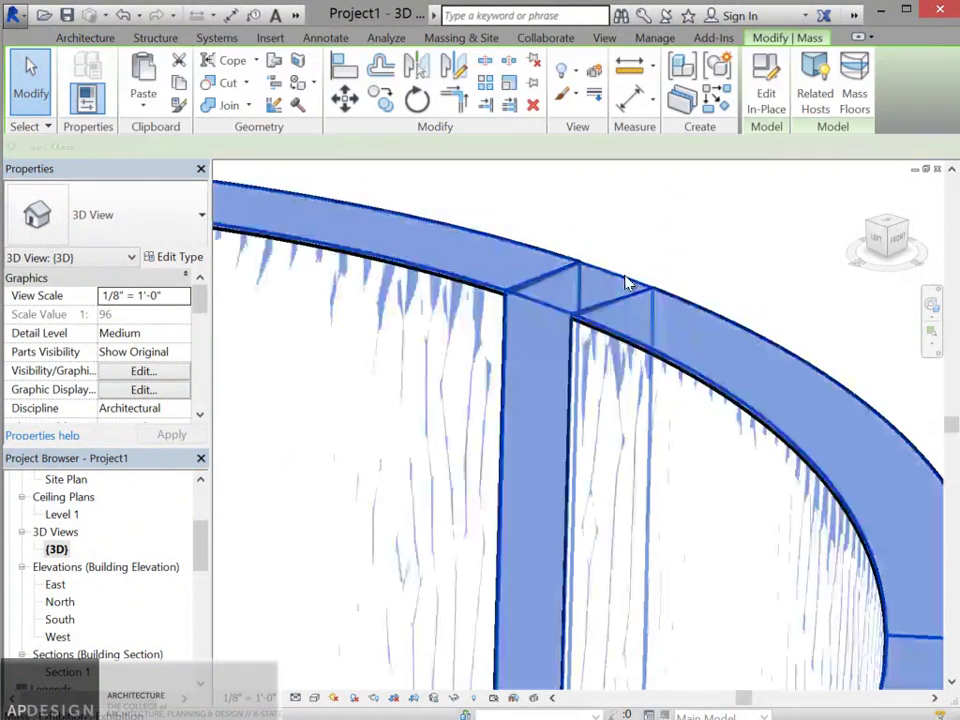
{"action": "scroll", "coordinate": [624, 275], "scroll_direction": "down", "scroll_amount": 4}
{"action": "scroll", "coordinate": [624, 278], "scroll_direction": "down", "scroll_amount": 5}
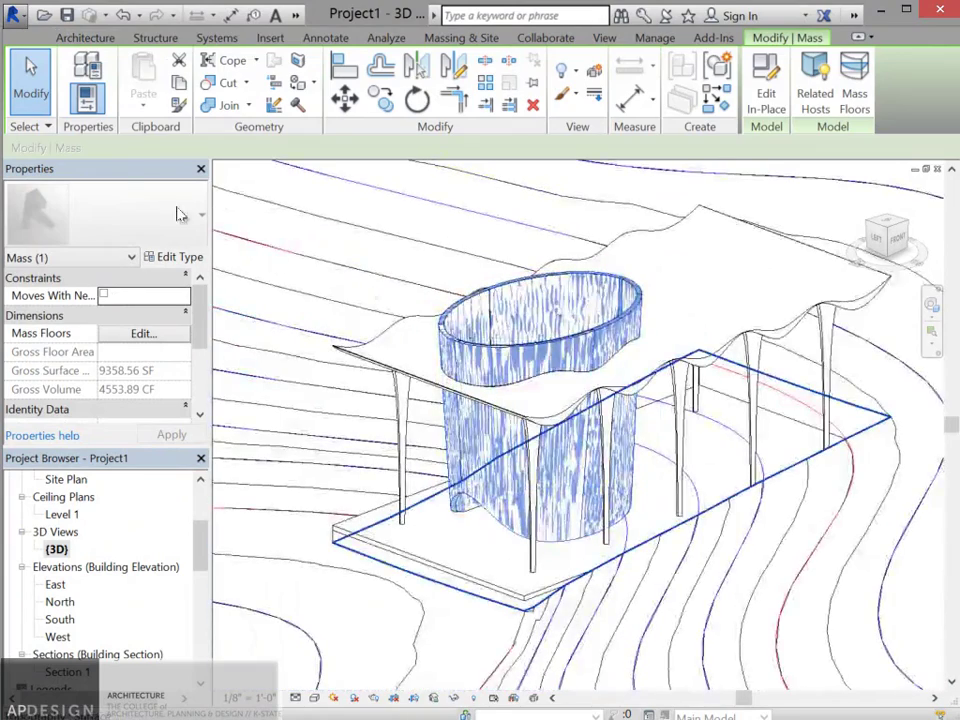
{"action": "left_click", "coordinate": [30, 86]}
{"action": "left_click", "coordinate": [529, 352]}
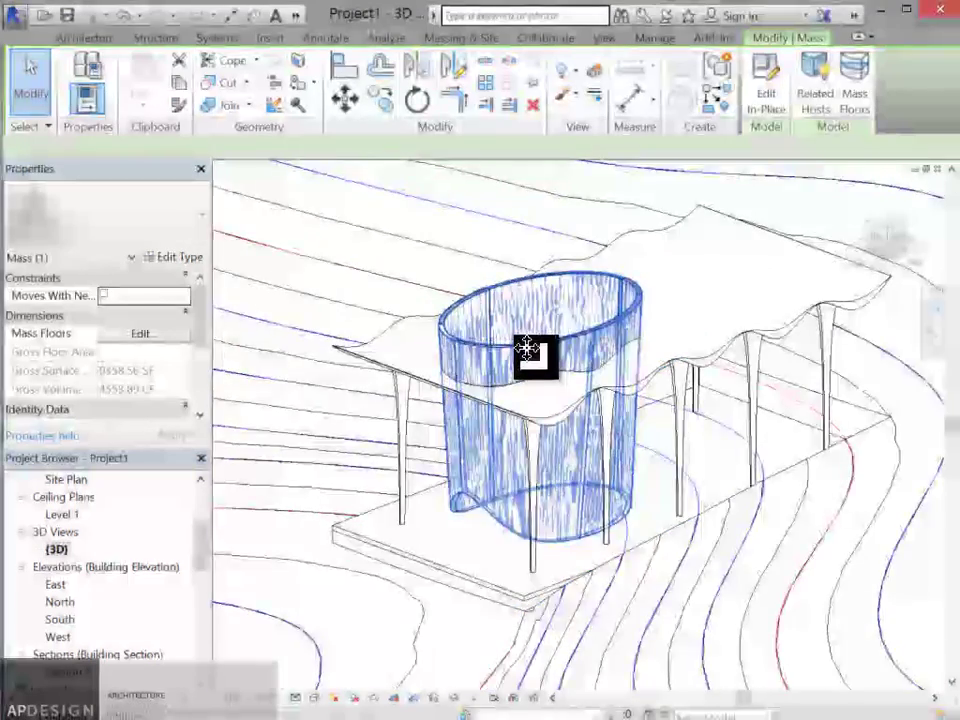
{"action": "scroll", "coordinate": [529, 350], "scroll_direction": "up", "scroll_amount": 5}
{"action": "scroll", "coordinate": [405, 341], "scroll_direction": "up", "scroll_amount": 3}
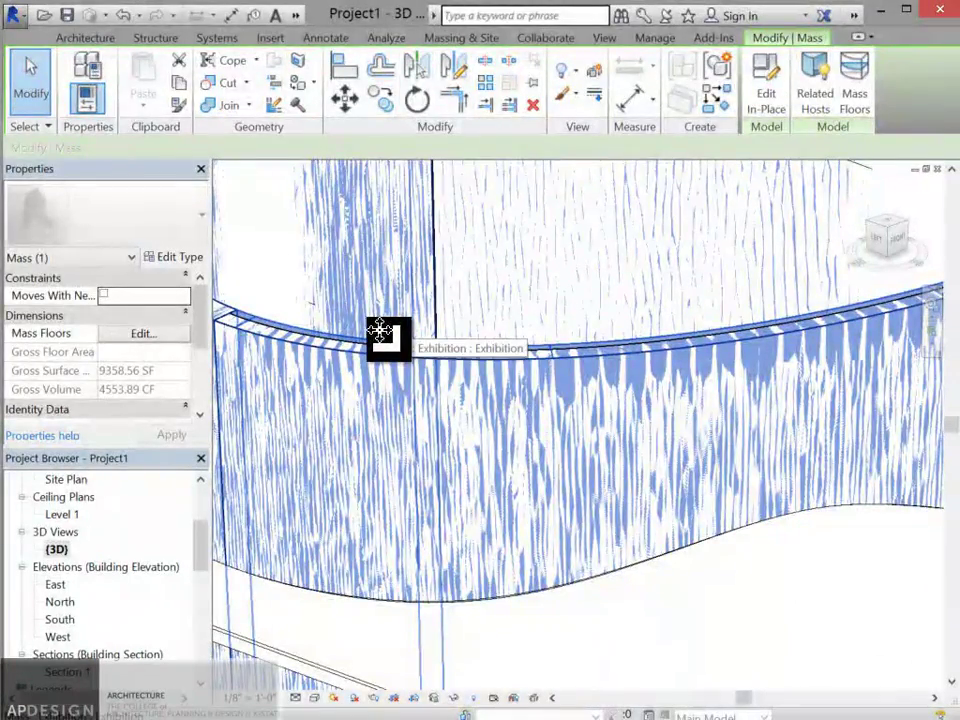
{"action": "key", "text": "Escape"}
Step: Inspect the gaps between the wall segments around the rim and undo the deletion of the Exhibition mass
{"action": "scroll", "coordinate": [405, 341], "scroll_direction": "down", "scroll_amount": 5}
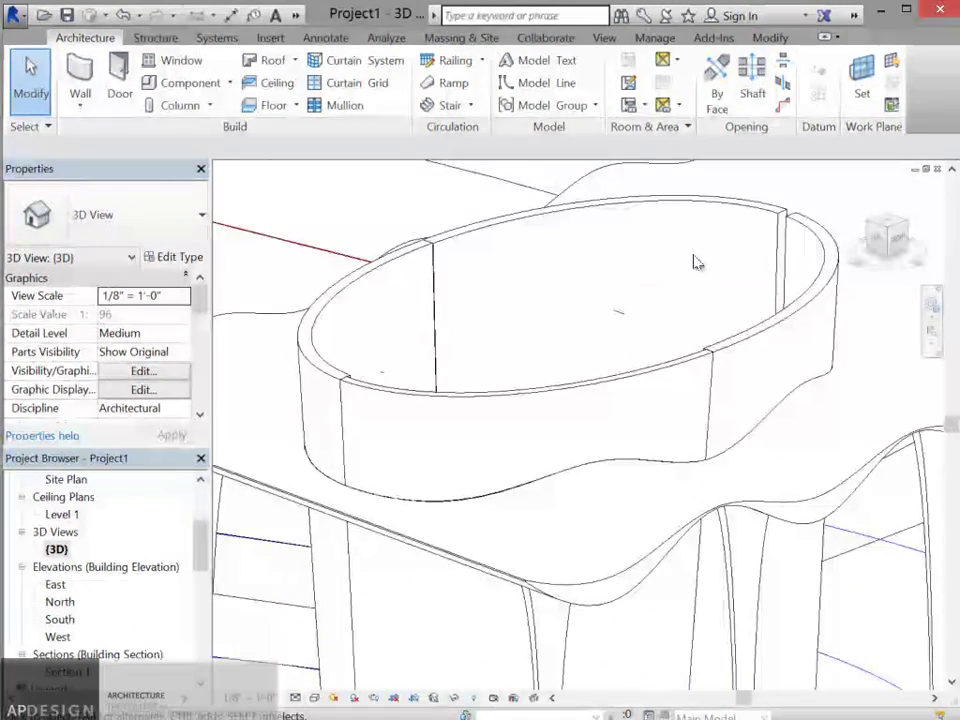
{"action": "scroll", "coordinate": [790, 218], "scroll_direction": "up", "scroll_amount": 3}
{"action": "scroll", "coordinate": [793, 216], "scroll_direction": "up", "scroll_amount": 3}
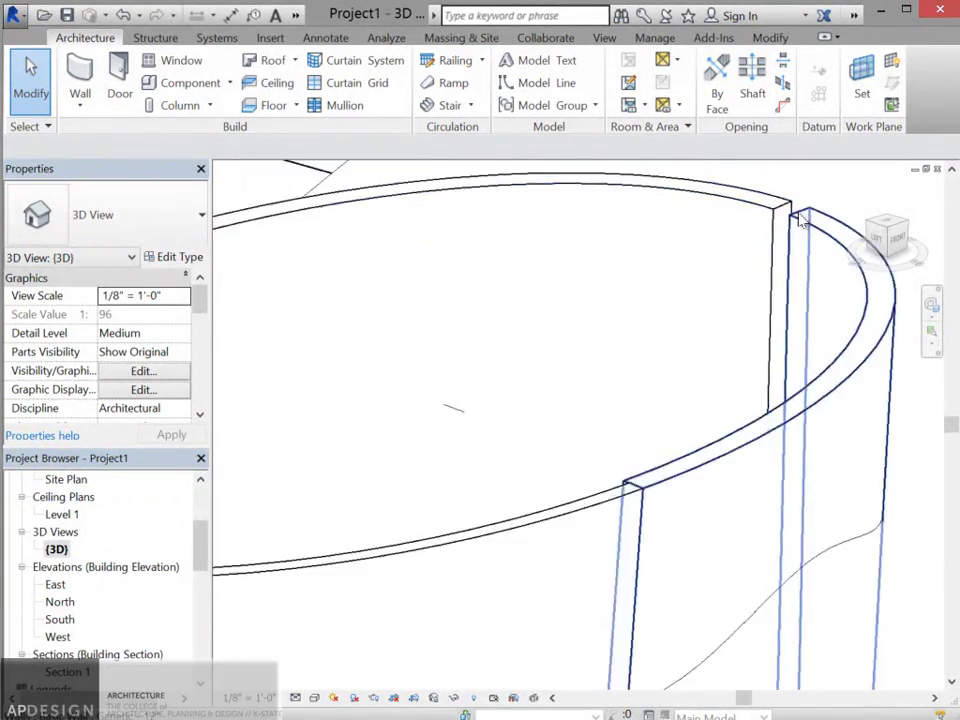
{"action": "scroll", "coordinate": [790, 224], "scroll_direction": "down", "scroll_amount": 4}
{"action": "scroll", "coordinate": [675, 387], "scroll_direction": "up", "scroll_amount": 3}
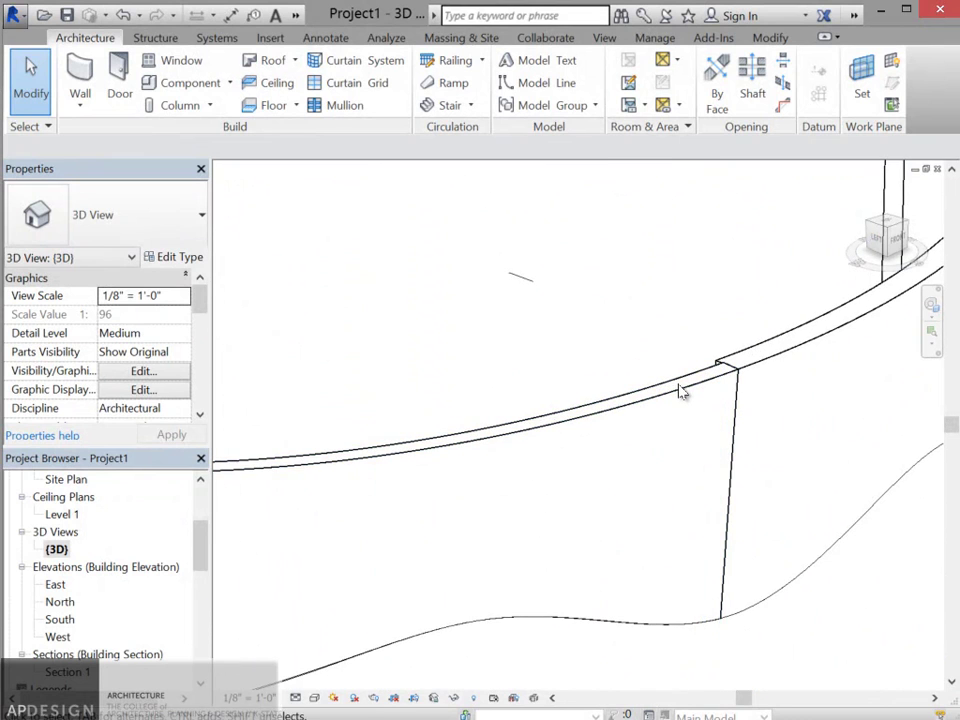
{"action": "scroll", "coordinate": [684, 393], "scroll_direction": "down", "scroll_amount": 3}
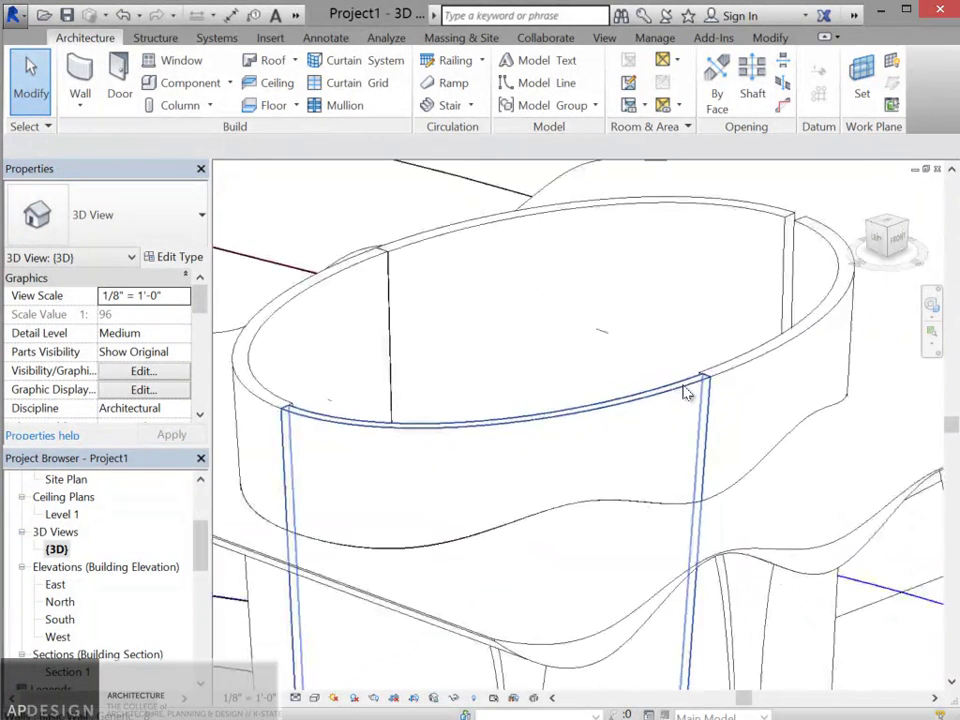
{"action": "scroll", "coordinate": [703, 386], "scroll_direction": "up", "scroll_amount": 3}
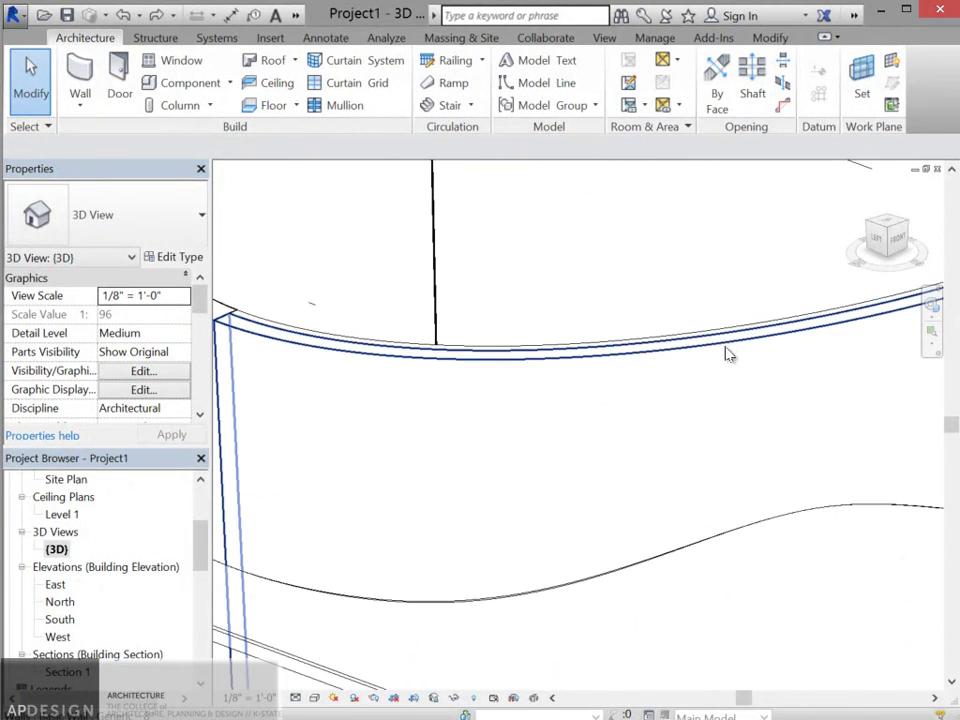
Step: Use Wall by Face with Generic - 12" on the narrow uncovered strip between two wall segments and unjoin the conflicting elements
{"action": "scroll", "coordinate": [700, 354], "scroll_direction": "down", "scroll_amount": 5}
{"action": "scroll", "coordinate": [755, 352], "scroll_direction": "up", "scroll_amount": 5}
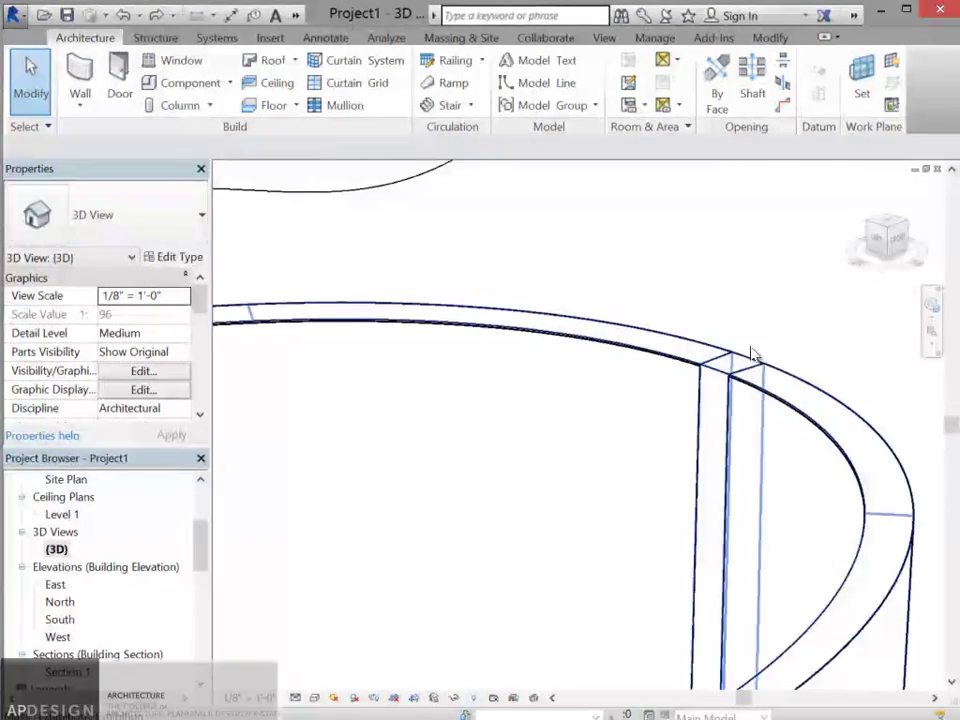
{"action": "scroll", "coordinate": [756, 360], "scroll_direction": "up", "scroll_amount": 2}
{"action": "scroll", "coordinate": [653, 450], "scroll_direction": "up", "scroll_amount": 2}
{"action": "scroll", "coordinate": [639, 426], "scroll_direction": "down", "scroll_amount": 10}
{"action": "middle_click_drag", "start_coordinate": [640, 430], "coordinate": [396, 446], "text": "shift"}
{"action": "scroll", "coordinate": [578, 412], "scroll_direction": "up", "scroll_amount": 5}
{"action": "scroll", "coordinate": [578, 412], "scroll_direction": "up", "scroll_amount": 10}
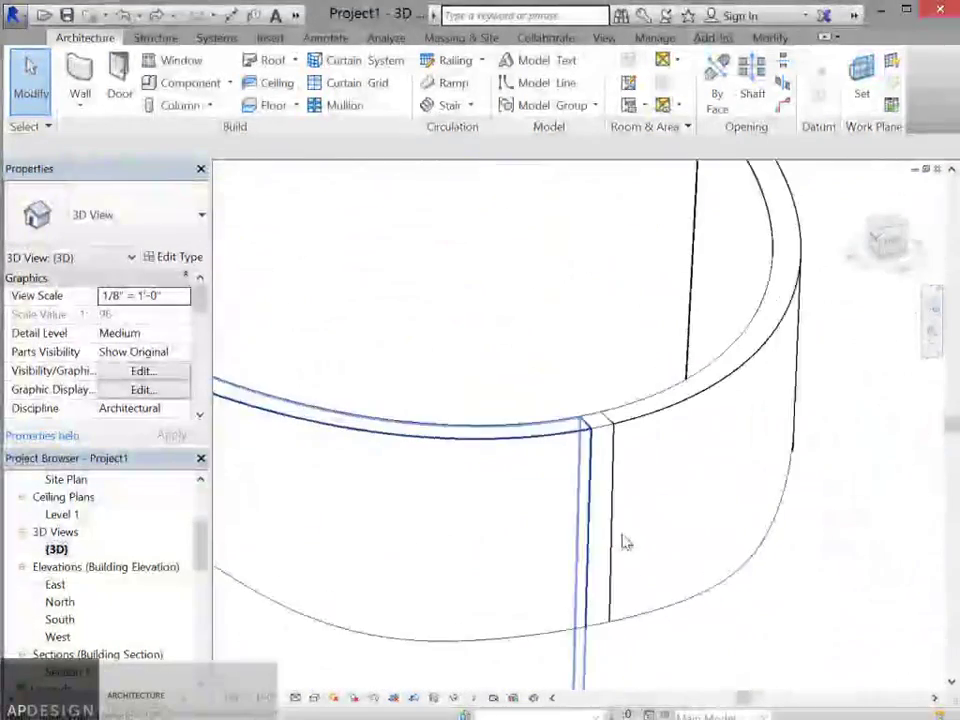
{"action": "left_click", "coordinate": [80, 100]}
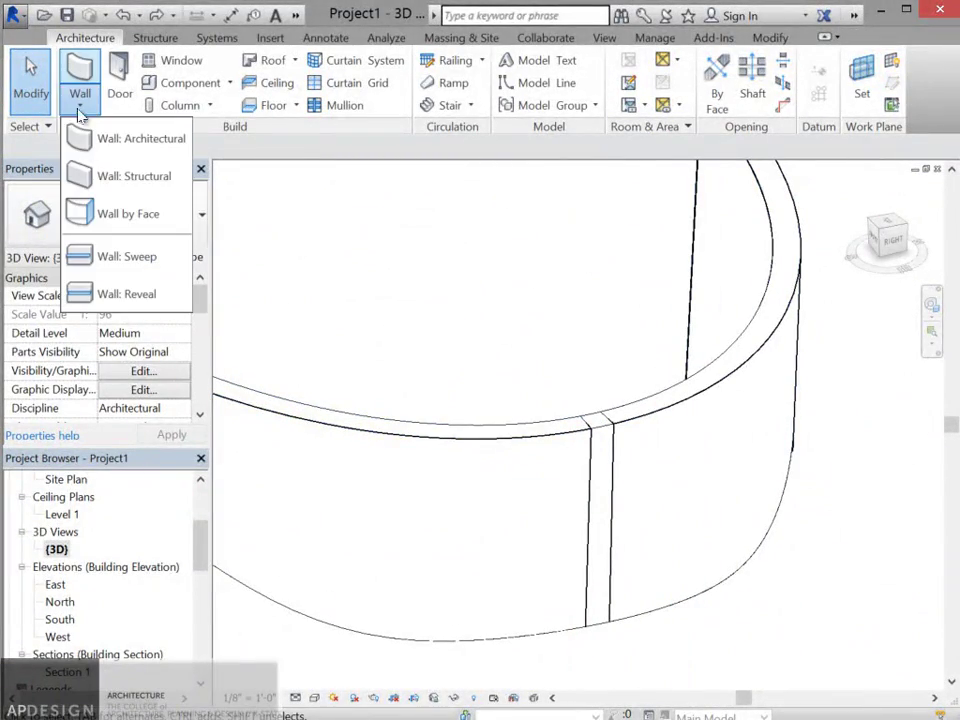
{"action": "left_click", "coordinate": [72, 210]}
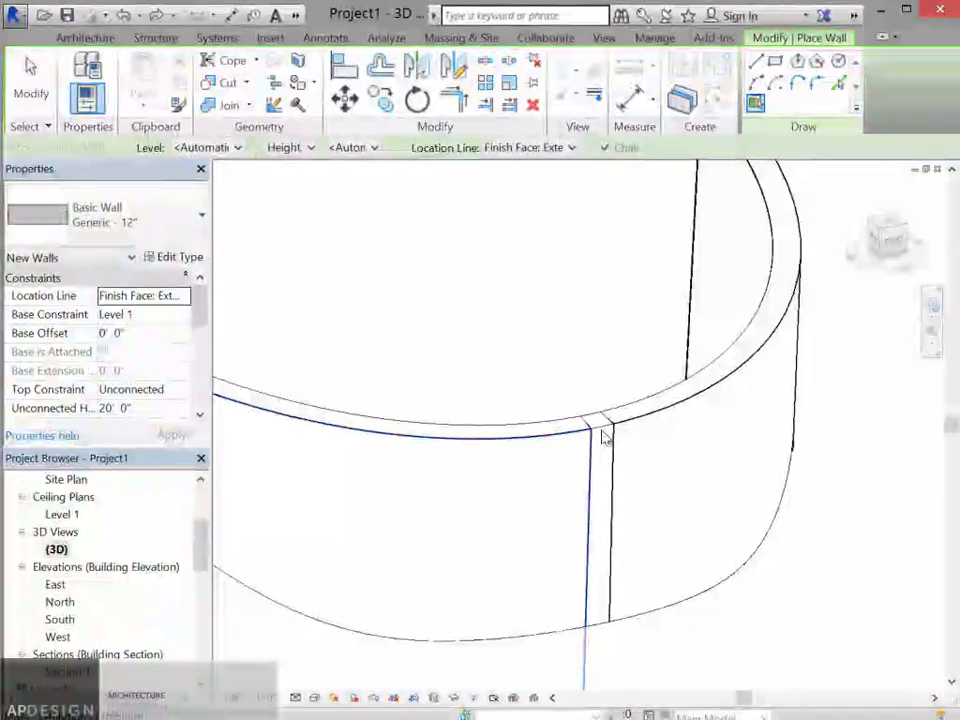
{"action": "left_click", "coordinate": [608, 436]}
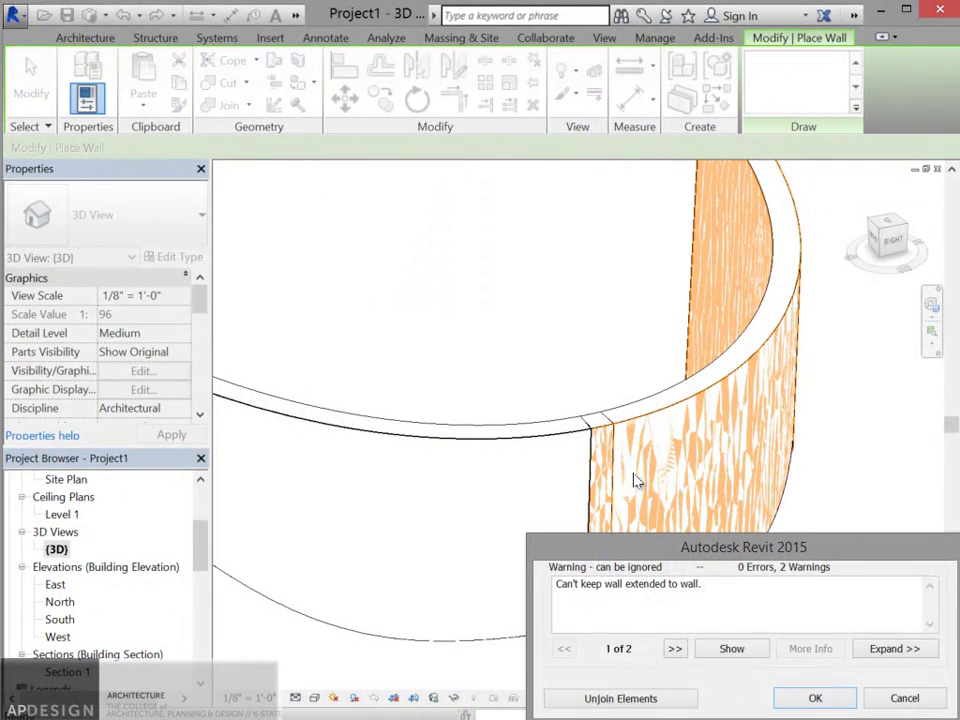
{"action": "left_click", "coordinate": [665, 702]}
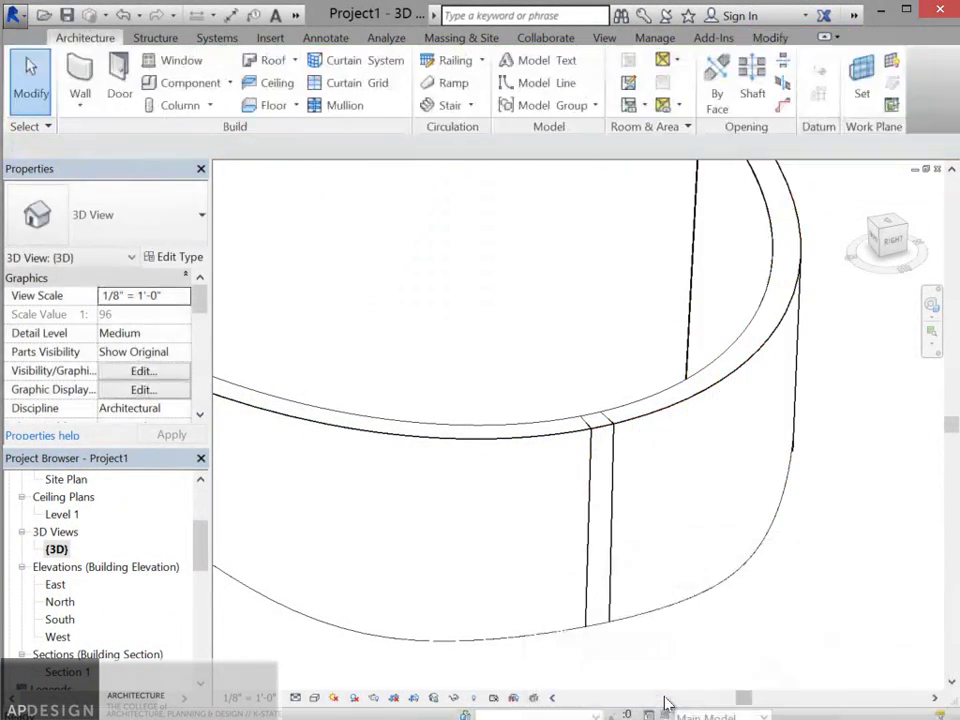
Step: Delete the elliptical Exhibition mass, keeping the Revit walls built on its faces
{"action": "scroll", "coordinate": [633, 418], "scroll_direction": "down", "scroll_amount": 3}
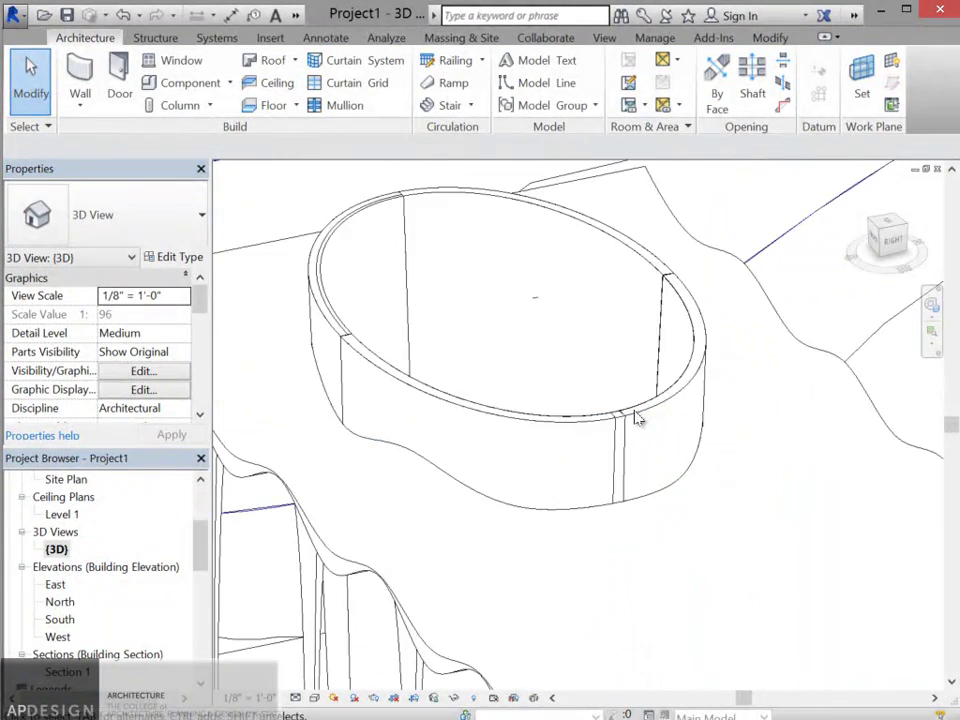
{"action": "left_click", "coordinate": [325, 258]}
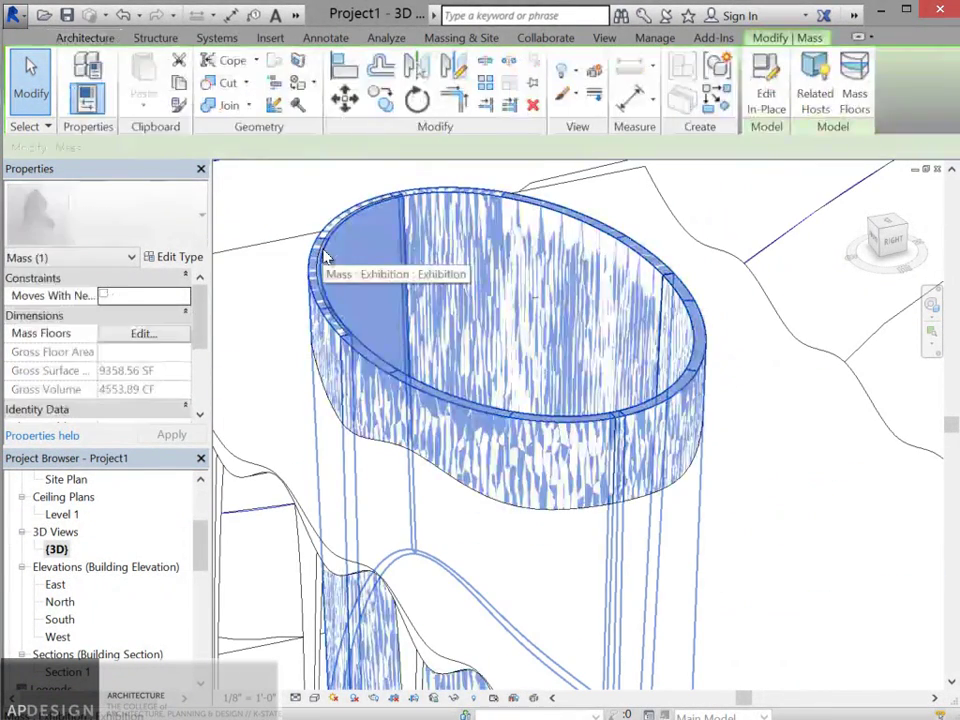
{"action": "key", "text": "Escape"}
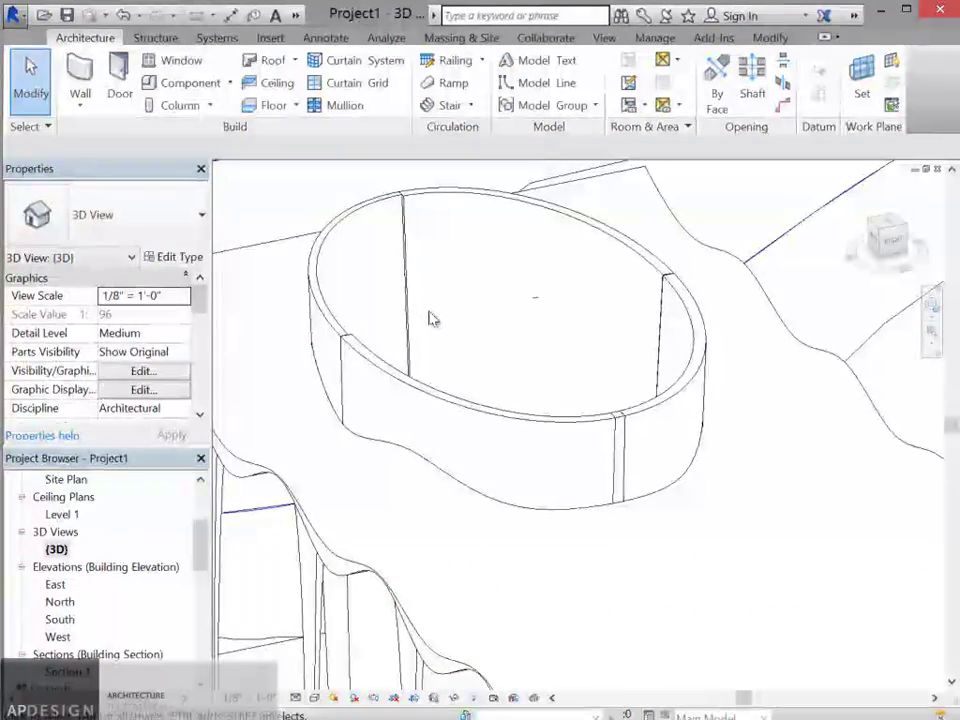
{"action": "right_click", "coordinate": [567, 400]}
{"action": "left_click", "coordinate": [695, 340]}
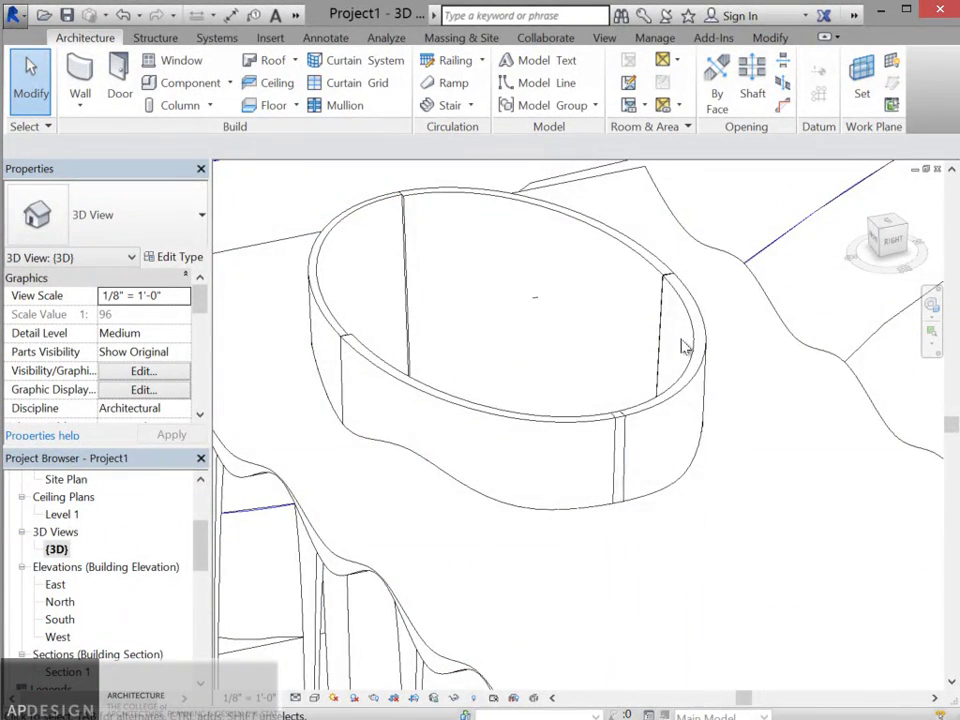
Step: Change the thinner curved wall segment at the end of the ellipse to Basic Wall Generic - 12"
{"action": "scroll", "coordinate": [686, 334], "scroll_direction": "up", "scroll_amount": 3}
{"action": "scroll", "coordinate": [679, 337], "scroll_direction": "down", "scroll_amount": 1}
{"action": "scroll", "coordinate": [497, 347], "scroll_direction": "down", "scroll_amount": 3}
{"action": "middle_click_drag", "start_coordinate": [497, 347], "coordinate": [606, 437]}
{"action": "scroll", "coordinate": [549, 388], "scroll_direction": "up", "scroll_amount": 5}
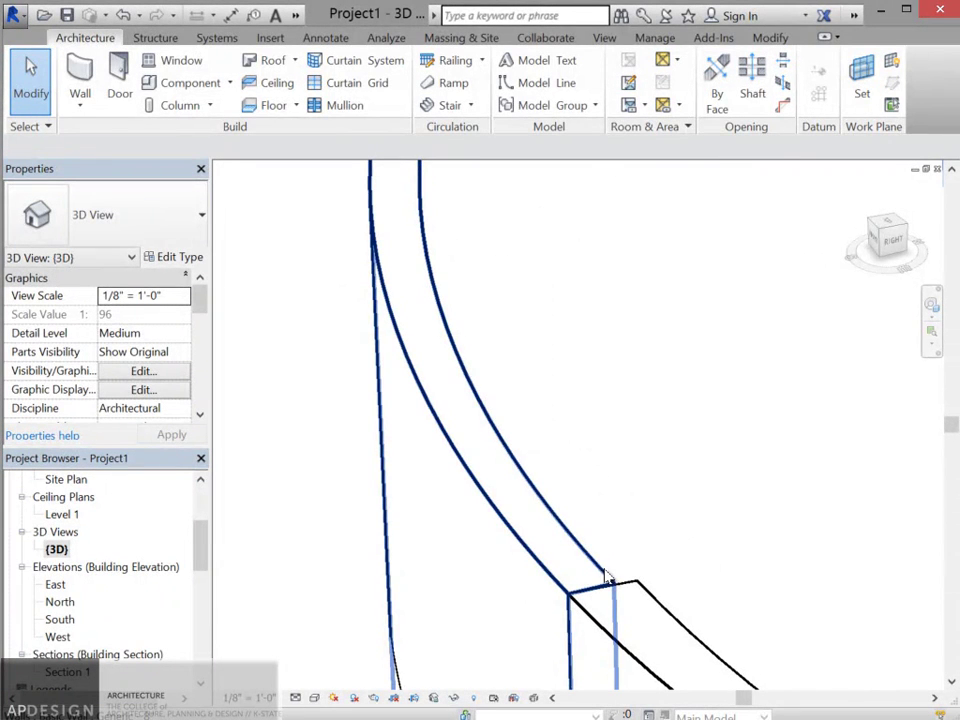
{"action": "left_click", "coordinate": [608, 588]}
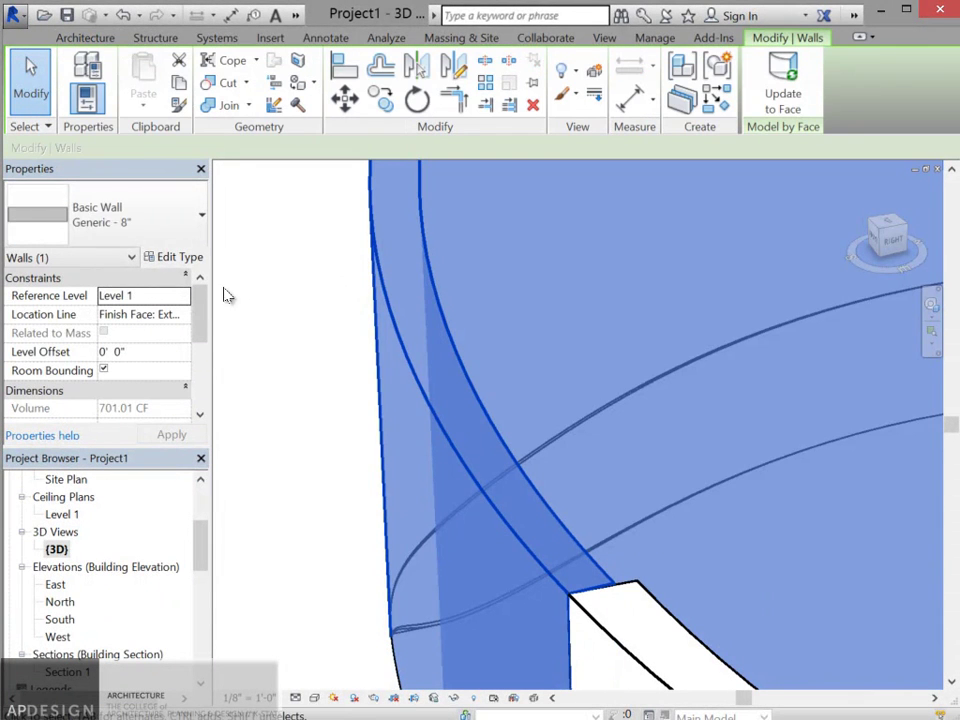
{"action": "left_click", "coordinate": [222, 230]}
{"action": "left_click", "coordinate": [206, 219]}
{"action": "left_click", "coordinate": [528, 426]}
{"action": "left_click", "coordinate": [504, 439]}
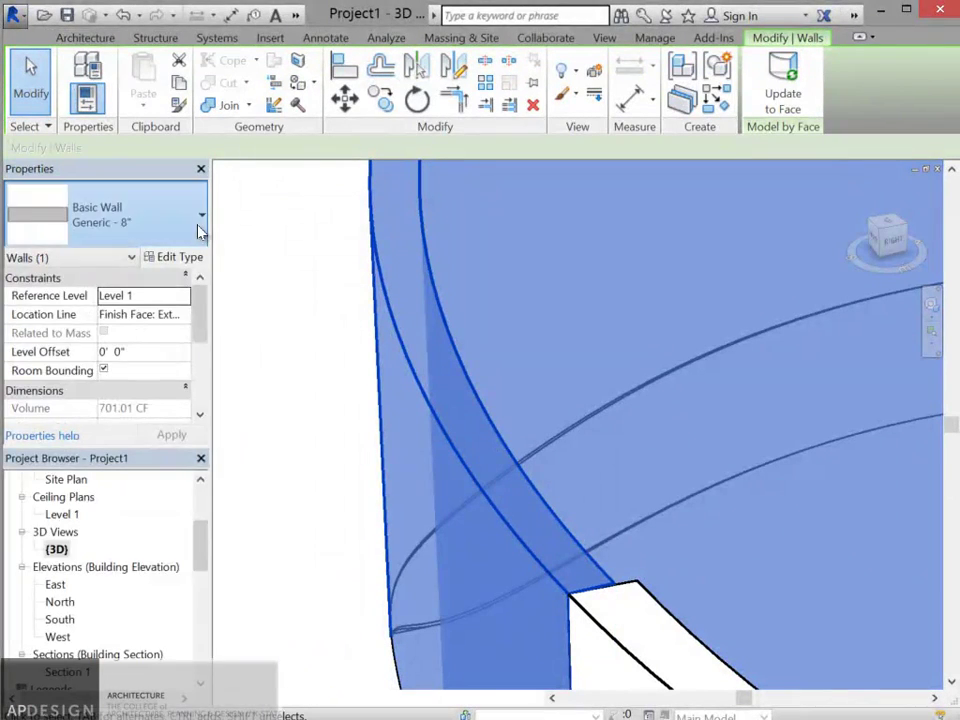
{"action": "left_click", "coordinate": [201, 215]}
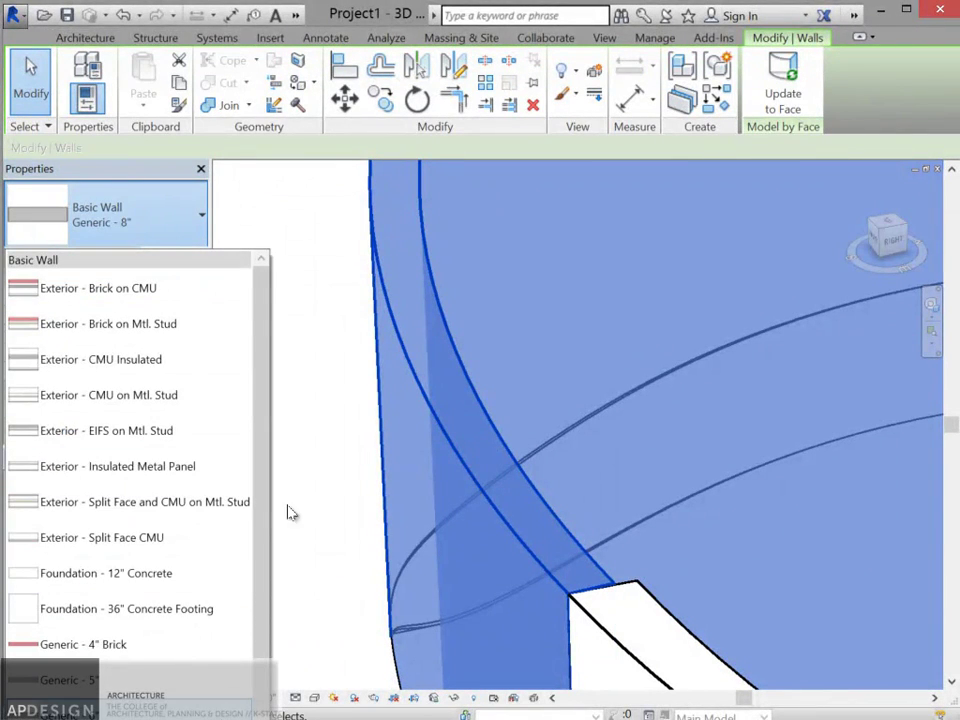
{"action": "left_click", "coordinate": [112, 716]}
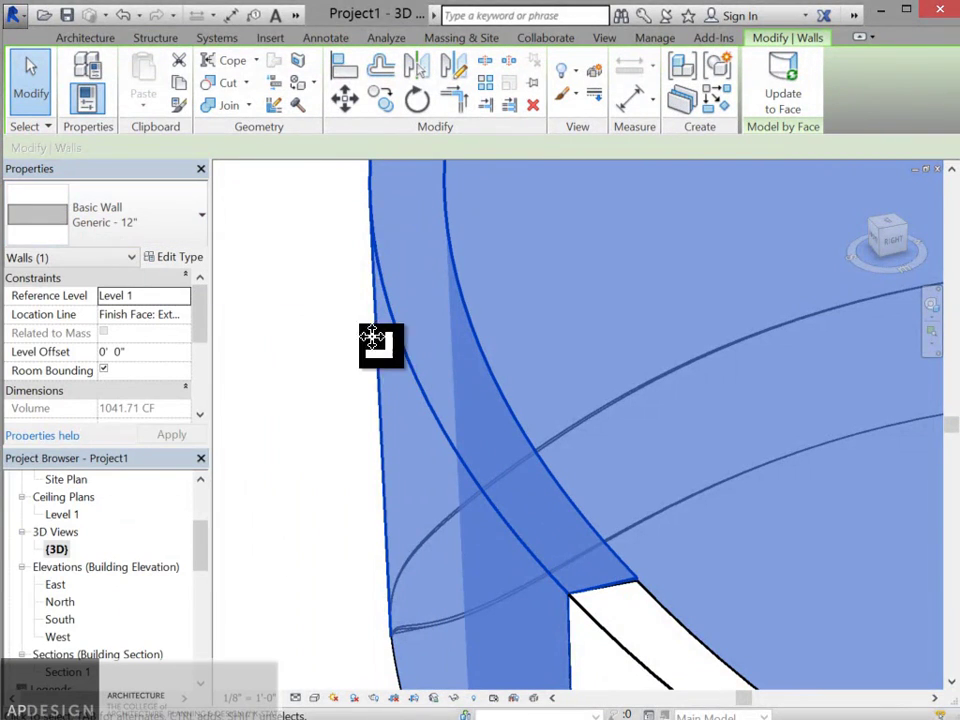
Step: Examine the elliptical walls from several sides, including how they pass through the wavy roof mass
{"action": "scroll", "coordinate": [401, 347], "scroll_direction": "down", "scroll_amount": 5}
{"action": "scroll", "coordinate": [538, 322], "scroll_direction": "up", "scroll_amount": 3}
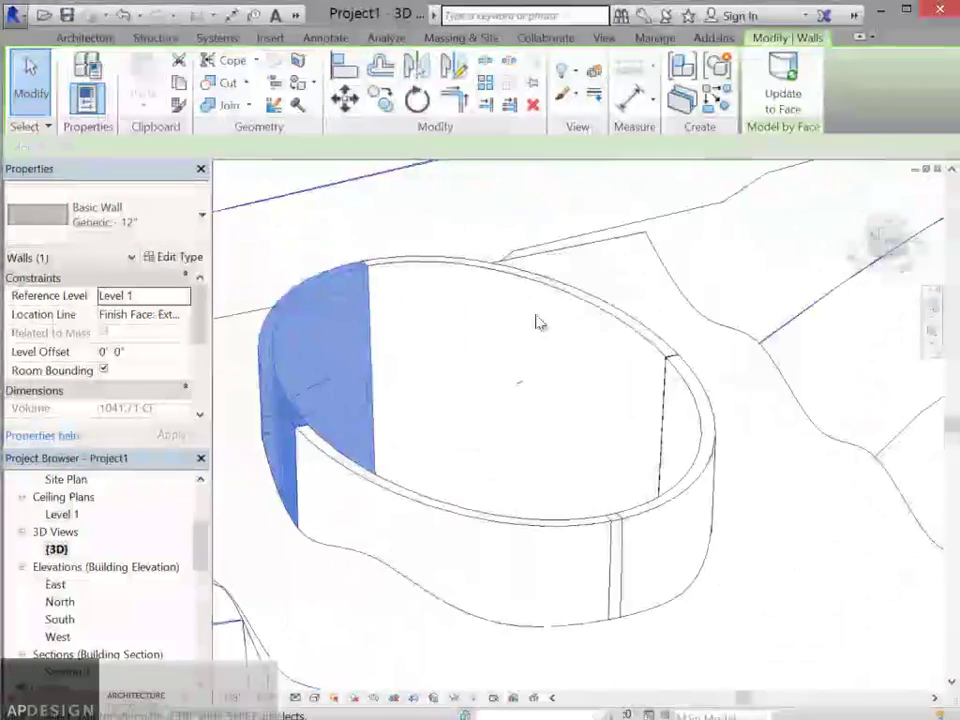
{"action": "scroll", "coordinate": [635, 392], "scroll_direction": "down", "scroll_amount": 5}
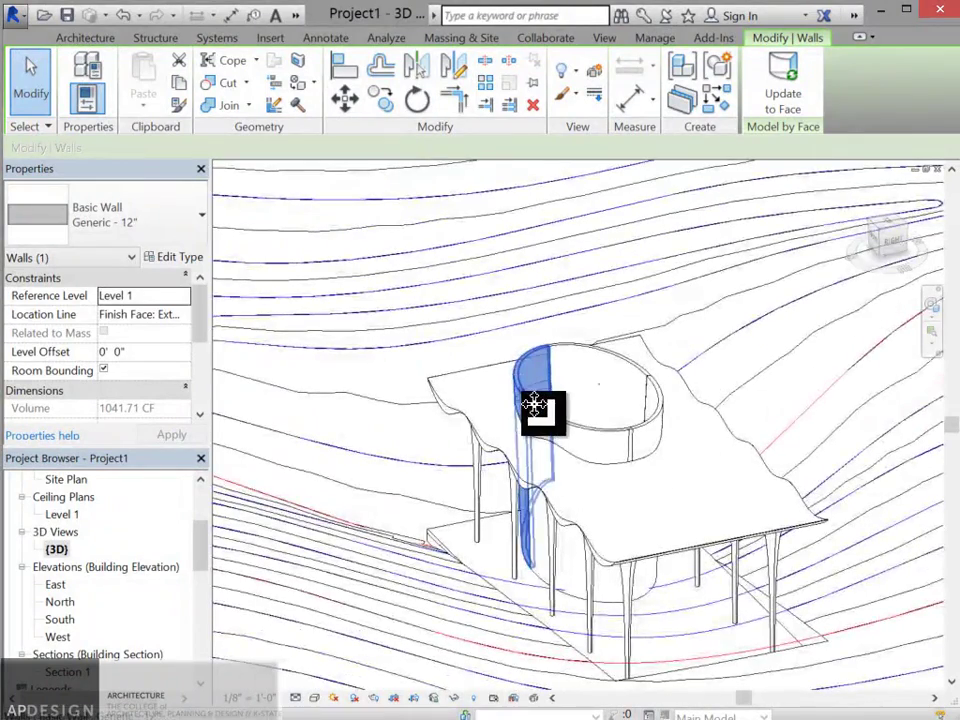
{"action": "mouse_move", "coordinate": [531, 403]}
{"action": "middle_mouse_down", "text": "shift"}
{"action": "mouse_move", "coordinate": [568, 439]}
{"action": "mouse_move", "coordinate": [784, 459]}
{"action": "mouse_move", "coordinate": [686, 383]}
{"action": "mouse_move", "coordinate": [596, 411]}
{"action": "mouse_move", "coordinate": [536, 392]}
{"action": "middle_mouse_up", "text": "shift"}
{"action": "scroll", "coordinate": [520, 395], "scroll_direction": "up", "scroll_amount": 6}
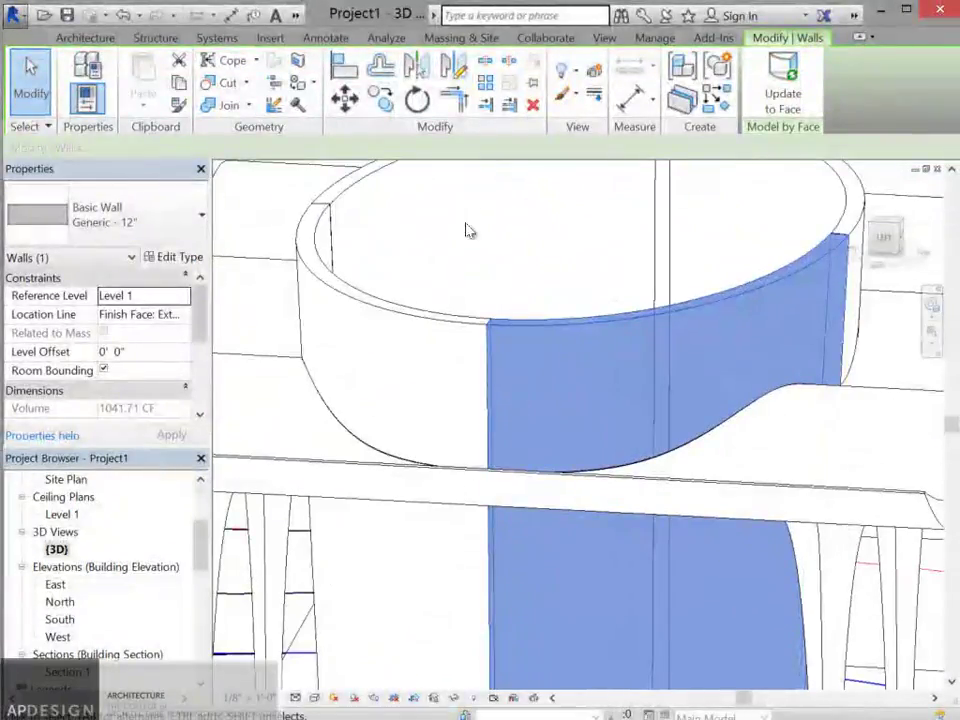
{"action": "scroll", "coordinate": [518, 365], "scroll_direction": "down", "scroll_amount": 5}
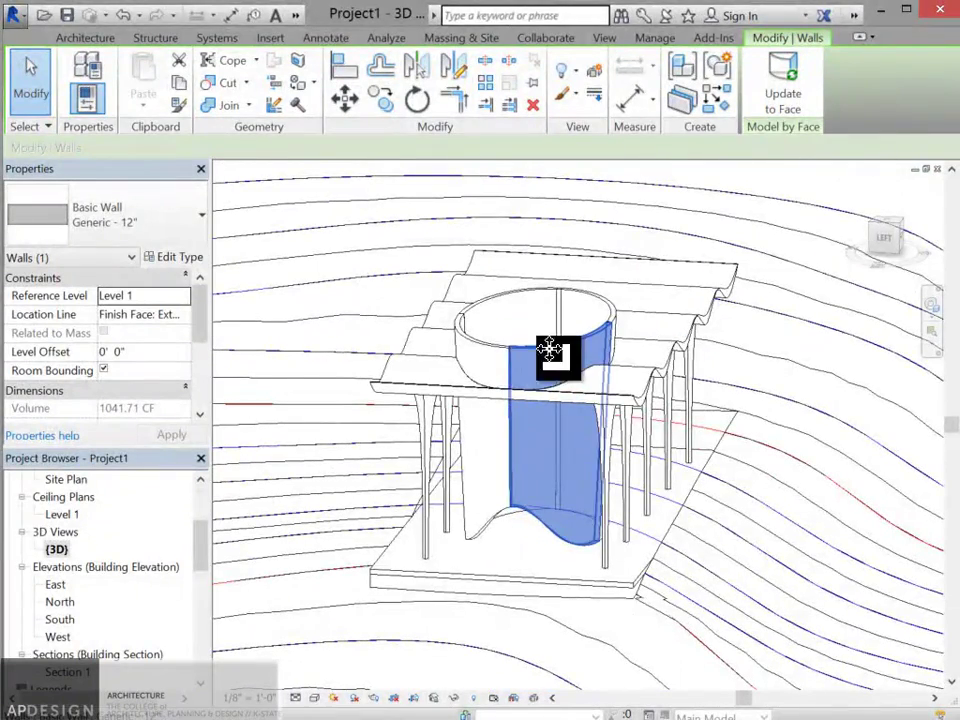
{"action": "left_click", "coordinate": [723, 305]}
{"action": "middle_click_drag", "start_coordinate": [681, 332], "coordinate": [713, 298], "text": "shift"}
{"action": "scroll", "coordinate": [671, 369], "scroll_direction": "up", "scroll_amount": 2}
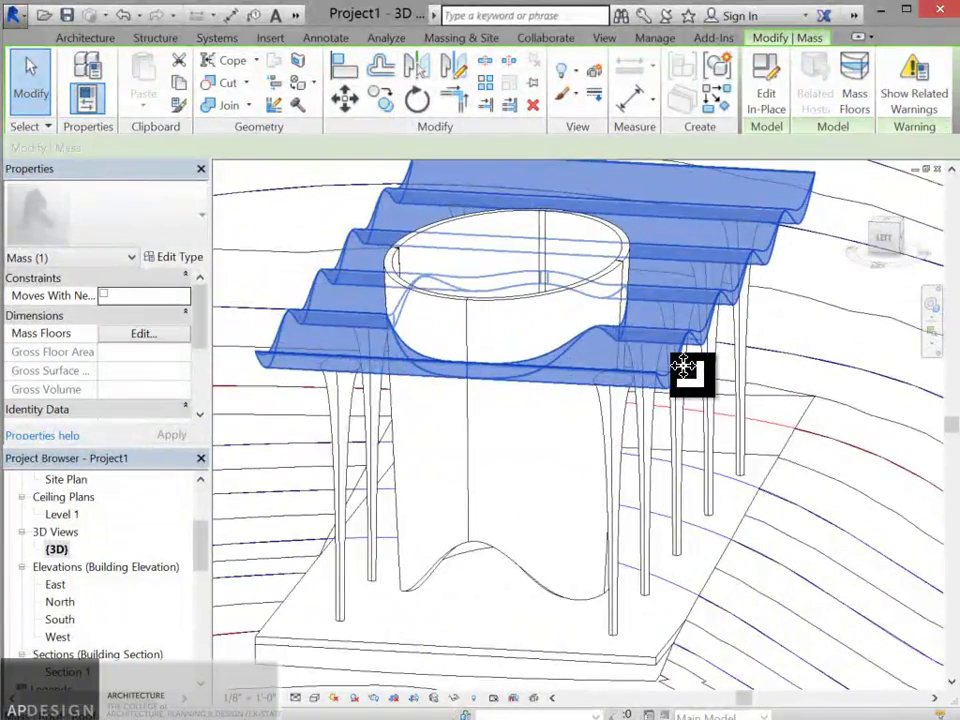
{"action": "scroll", "coordinate": [683, 367], "scroll_direction": "down", "scroll_amount": 6}
{"action": "scroll", "coordinate": [570, 370], "scroll_direction": "up", "scroll_amount": 4}
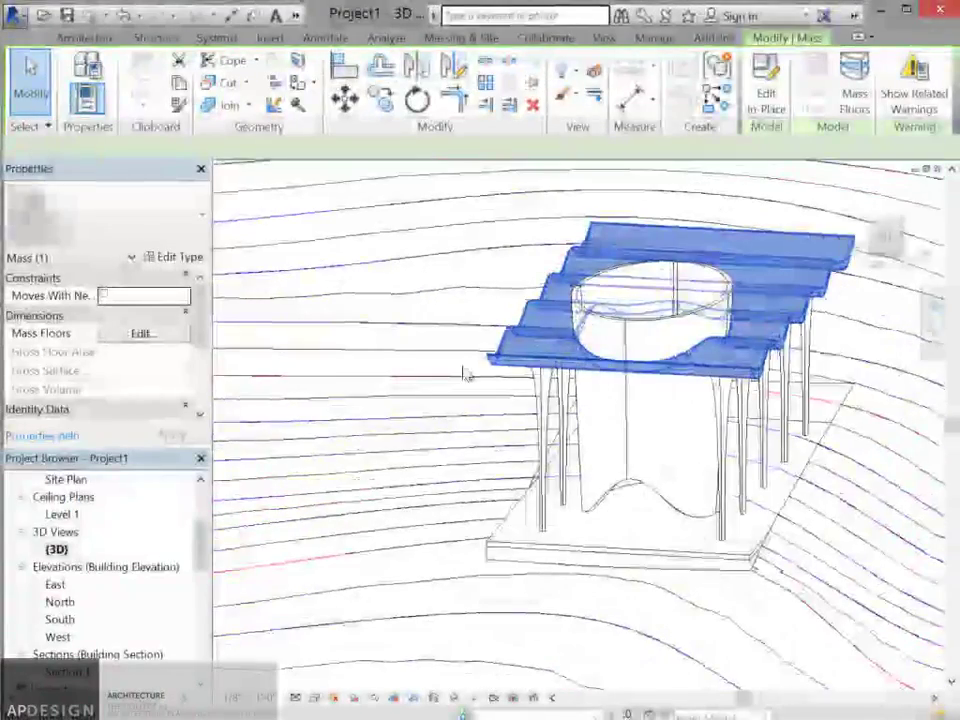
Step: Duplicate the Basic Wall Generic - 12" type under the name Generic - 12" 2
{"action": "left_click", "coordinate": [85, 37]}
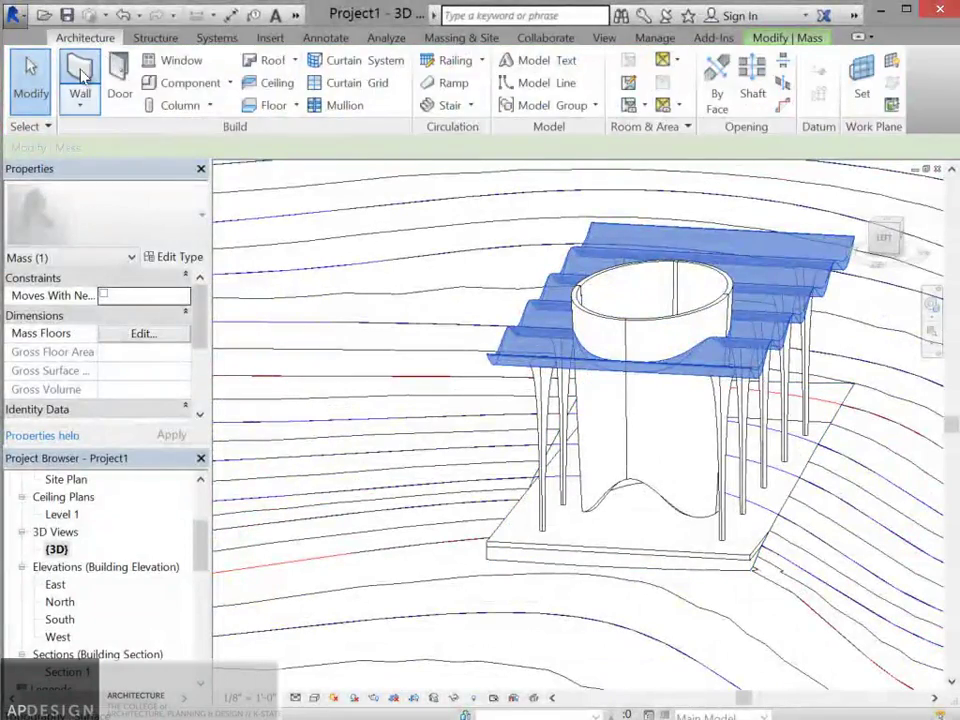
{"action": "left_click", "coordinate": [78, 86]}
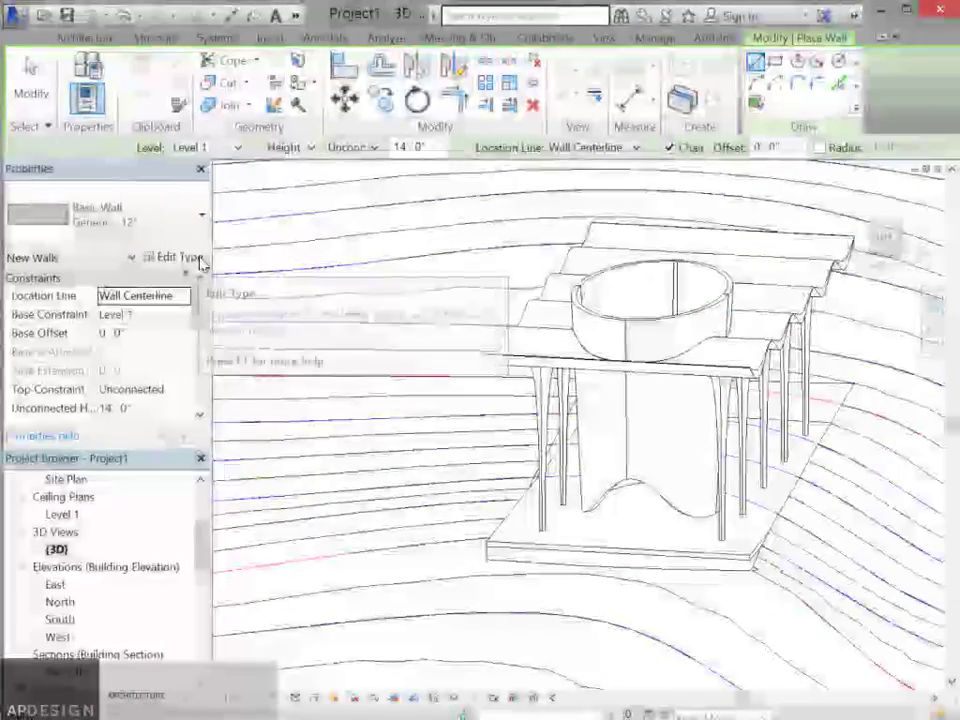
{"action": "left_click", "coordinate": [165, 226]}
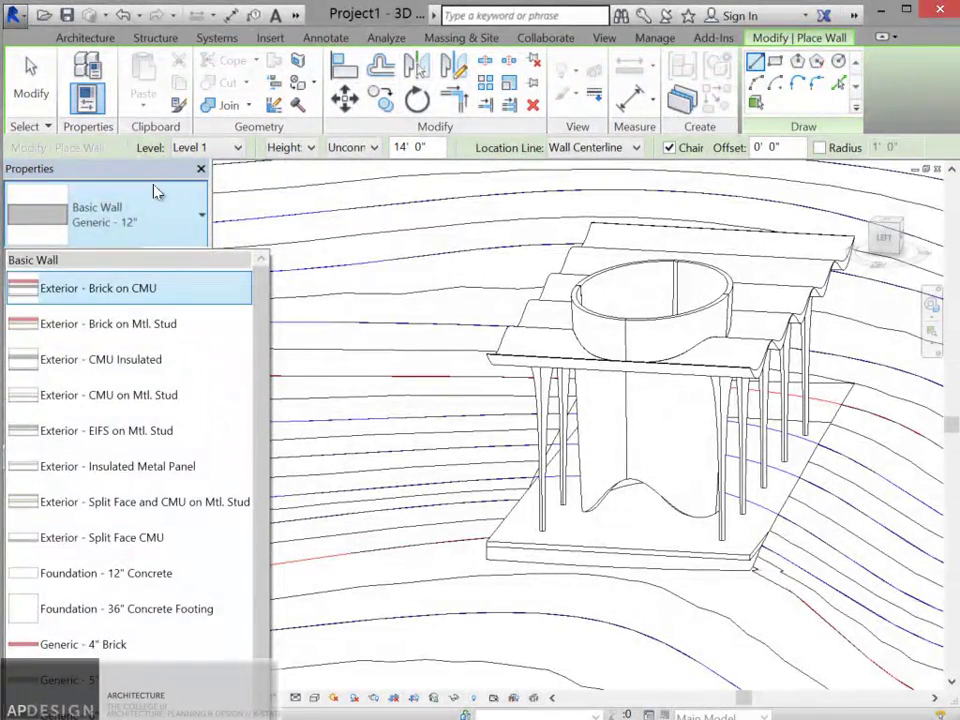
{"action": "left_click", "coordinate": [155, 195]}
{"action": "left_click", "coordinate": [186, 257]}
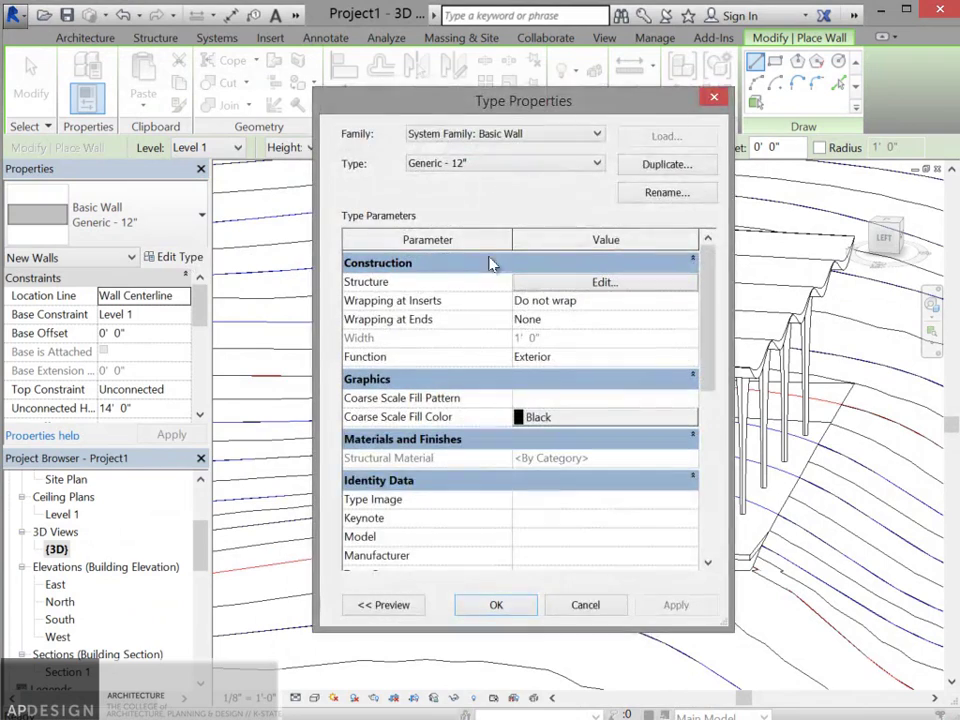
{"action": "left_click", "coordinate": [667, 165]}
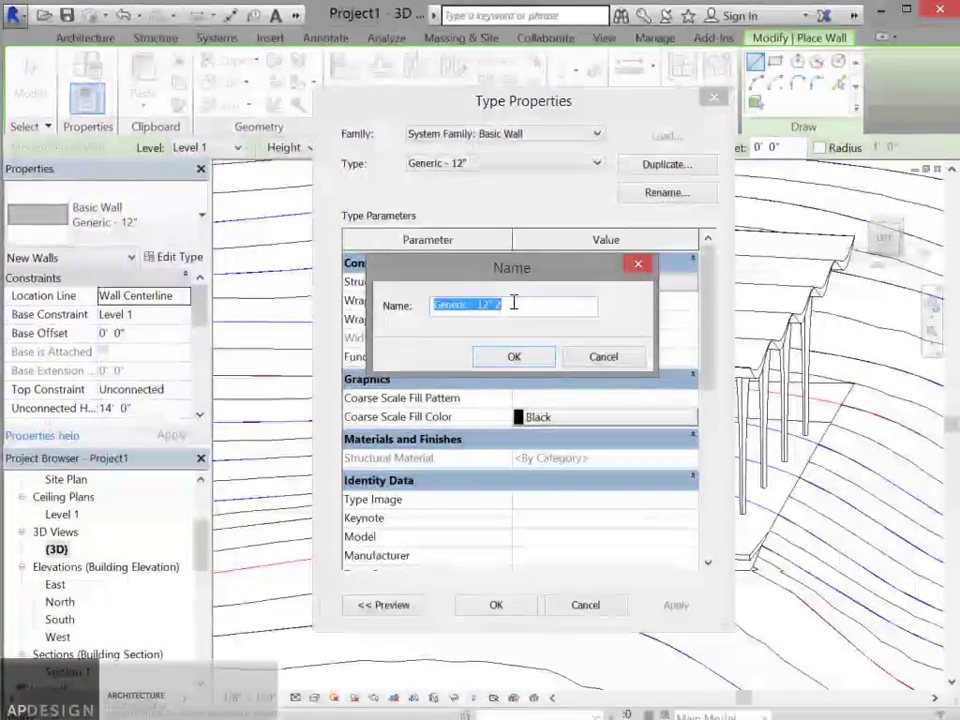
{"action": "left_click", "coordinate": [511, 360]}
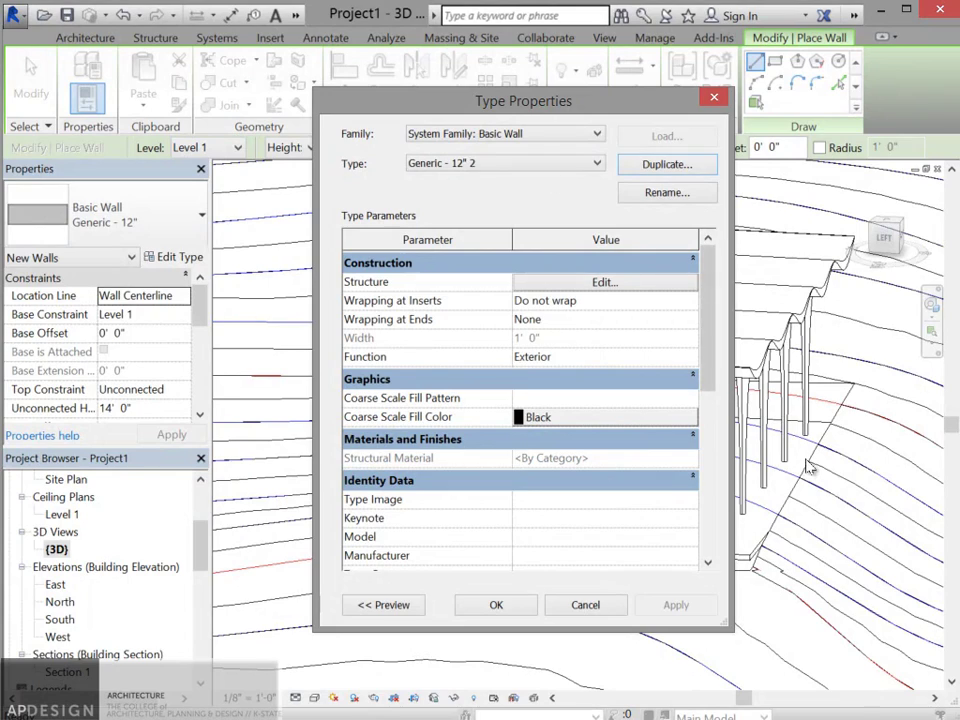
{"action": "left_click", "coordinate": [508, 605]}
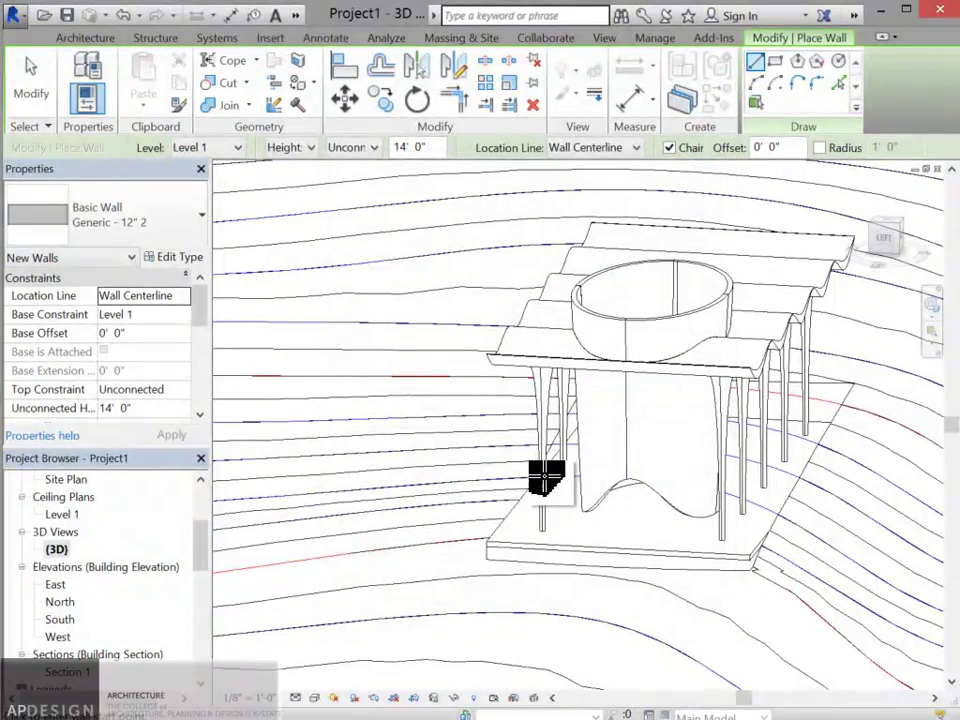
{"action": "scroll", "coordinate": [527, 510], "scroll_direction": "up", "scroll_amount": 2}
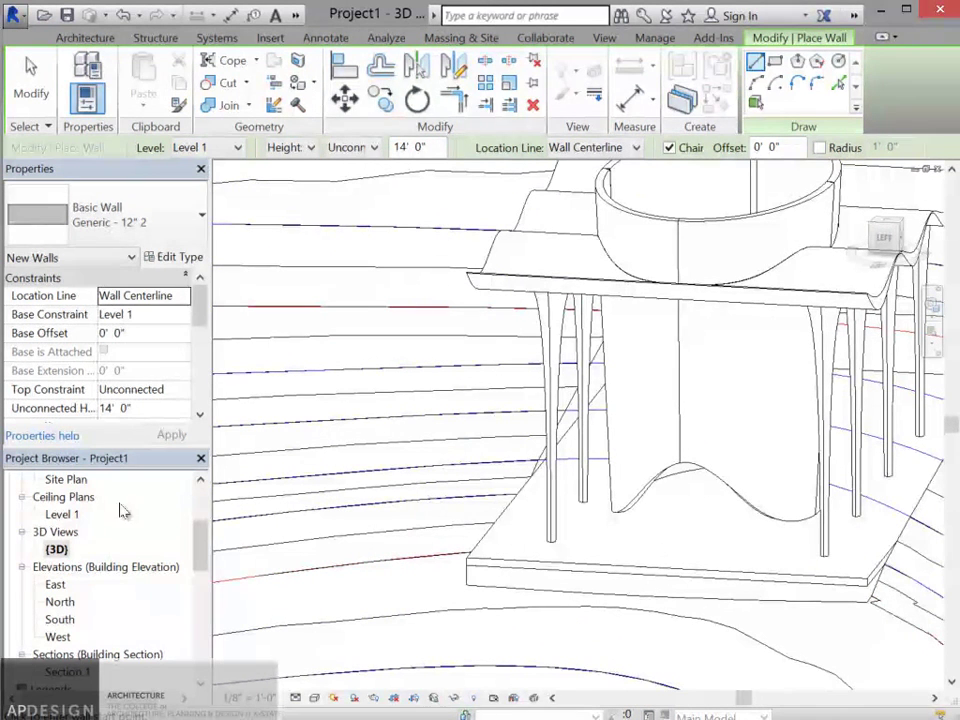
{"action": "key", "text": "Escape"}
Step: Open the Level 0 floor plan at the pad's northwest corner
{"action": "scroll", "coordinate": [160, 519], "scroll_direction": "up", "scroll_amount": 3}
{"action": "double_click", "coordinate": [68, 567]}
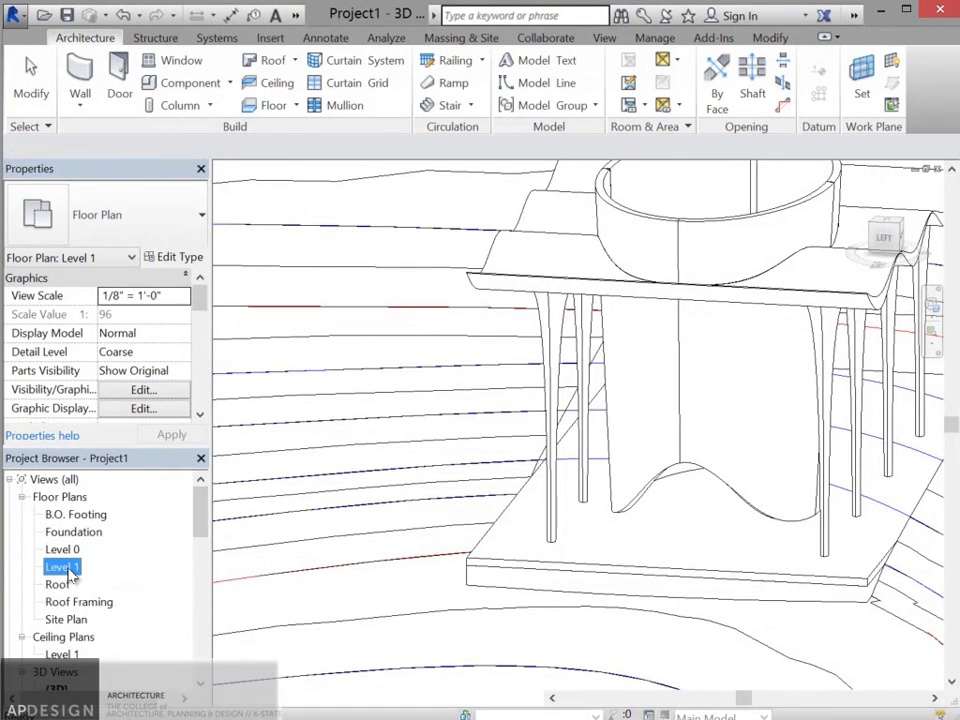
{"action": "double_click", "coordinate": [62, 549]}
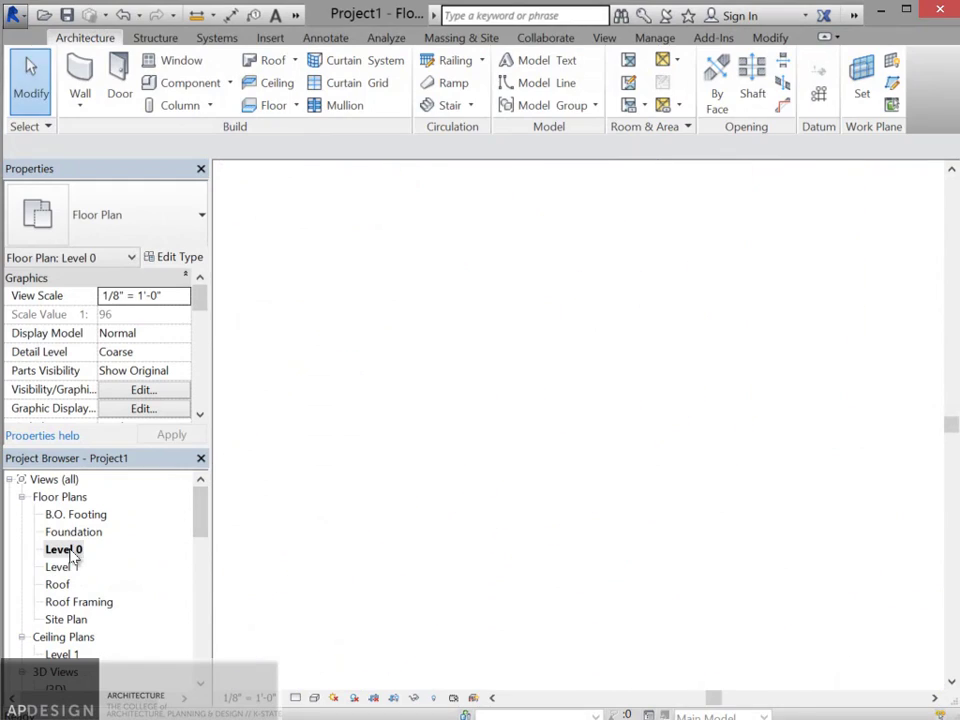
{"action": "scroll", "coordinate": [400, 205], "scroll_direction": "up", "scroll_amount": 5}
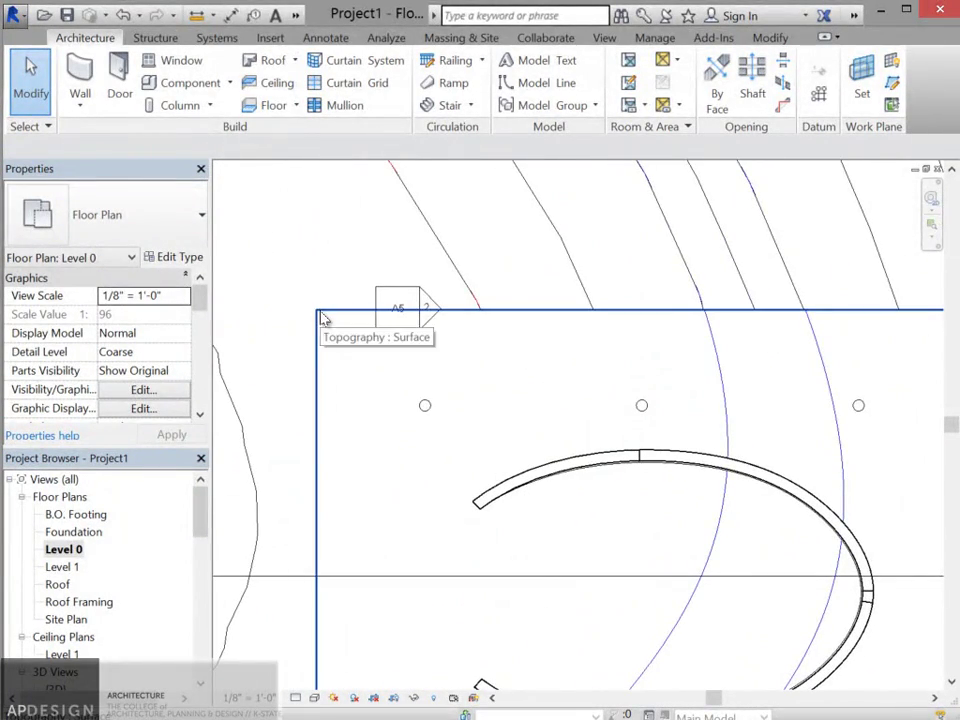
Step: Draw a 100'-0" Generic - 12" 2 wall along the pad's north edge with the location line set to Finish Face: Exterior
{"action": "left_click", "coordinate": [80, 80]}
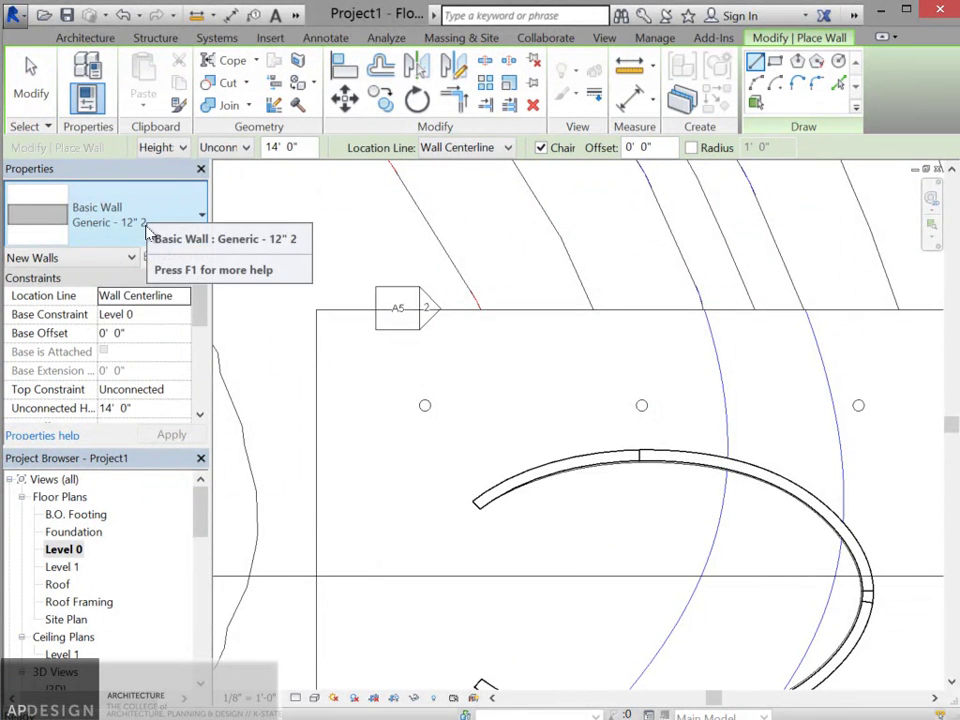
{"action": "left_click", "coordinate": [186, 297]}
{"action": "left_click", "coordinate": [163, 347]}
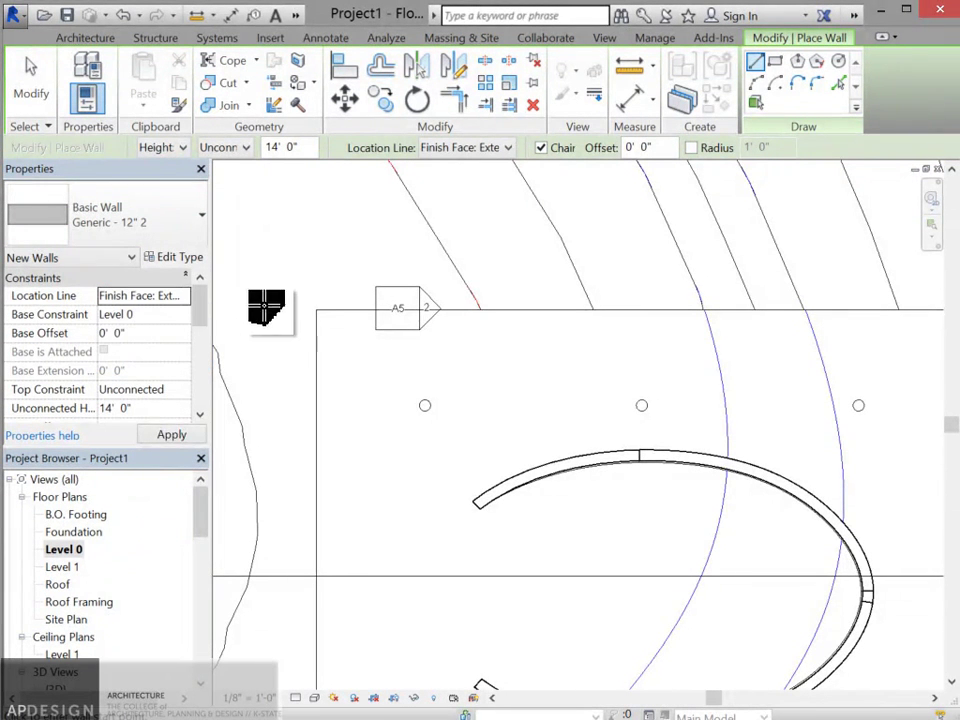
{"action": "scroll", "coordinate": [319, 311], "scroll_direction": "up", "scroll_amount": 5}
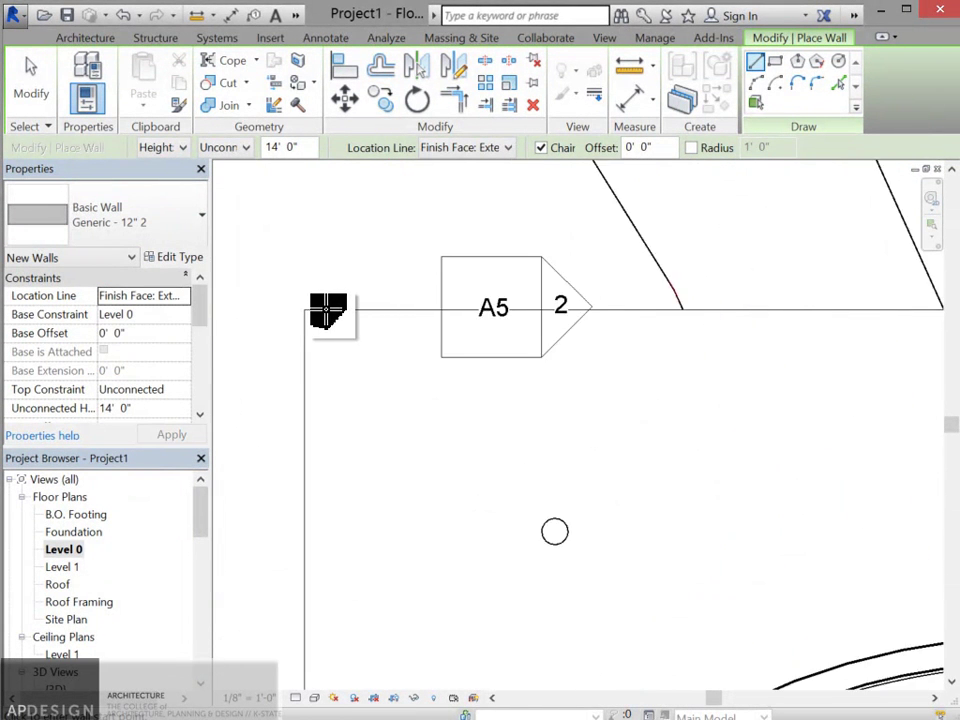
{"action": "left_click", "coordinate": [300, 312]}
{"action": "scroll", "coordinate": [454, 339], "scroll_direction": "down", "scroll_amount": 5}
{"action": "scroll", "coordinate": [590, 340], "scroll_direction": "up", "scroll_amount": 4}
{"action": "scroll", "coordinate": [489, 253], "scroll_direction": "up", "scroll_amount": 2}
{"action": "scroll", "coordinate": [501, 251], "scroll_direction": "down", "scroll_amount": 4}
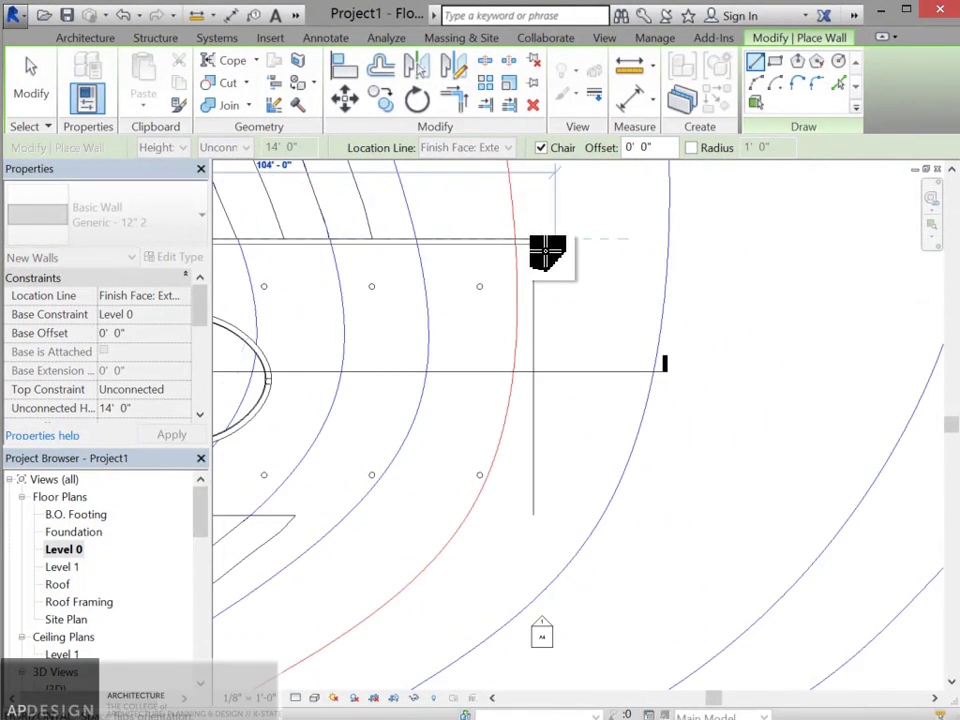
{"action": "left_click", "coordinate": [531, 241]}
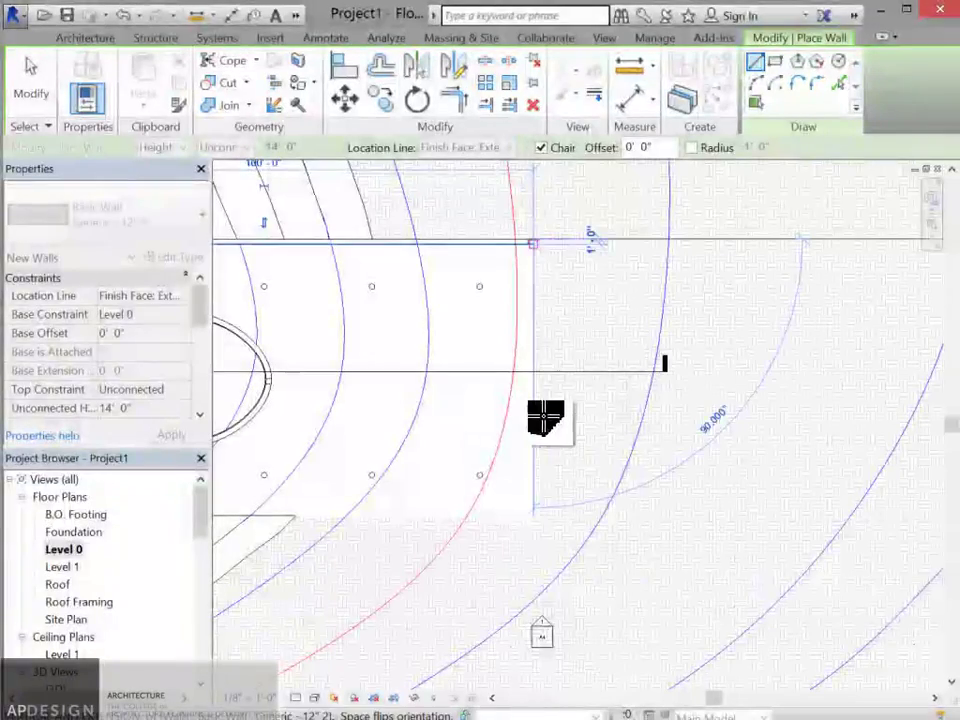
Step: Continue the wall chain down the pad's east edge and back along its south edge to the southwest corner
{"action": "left_click", "coordinate": [529, 518]}
{"action": "middle_click_drag", "start_coordinate": [302, 497], "coordinate": [742, 460]}
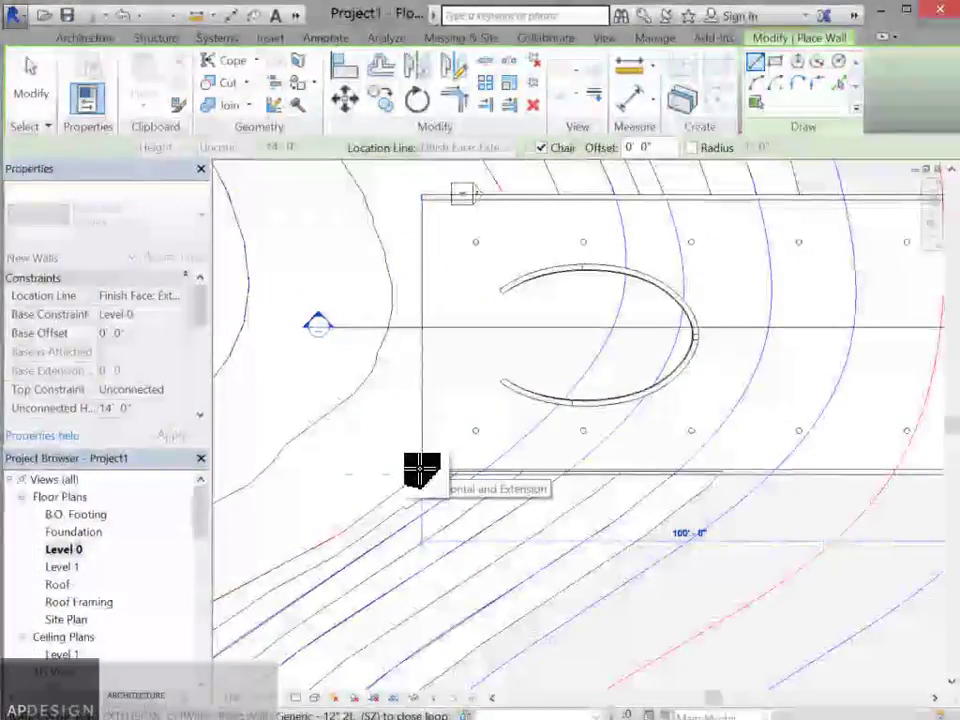
{"action": "left_click", "coordinate": [422, 470]}
{"action": "scroll", "coordinate": [433, 467], "scroll_direction": "up", "scroll_amount": 3}
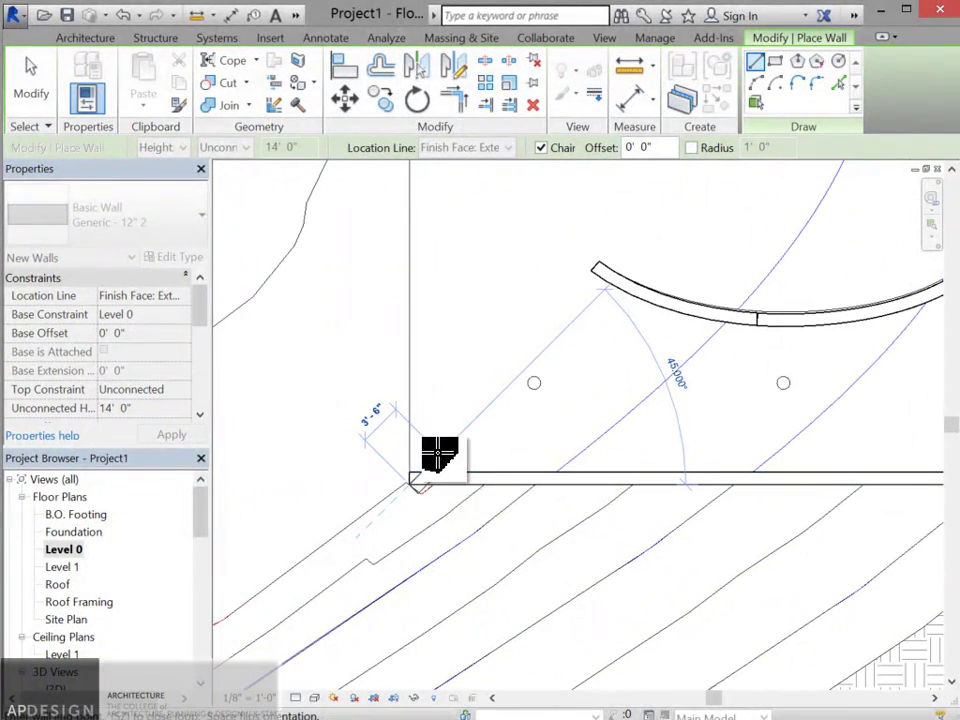
{"action": "key", "text": "Escape"}
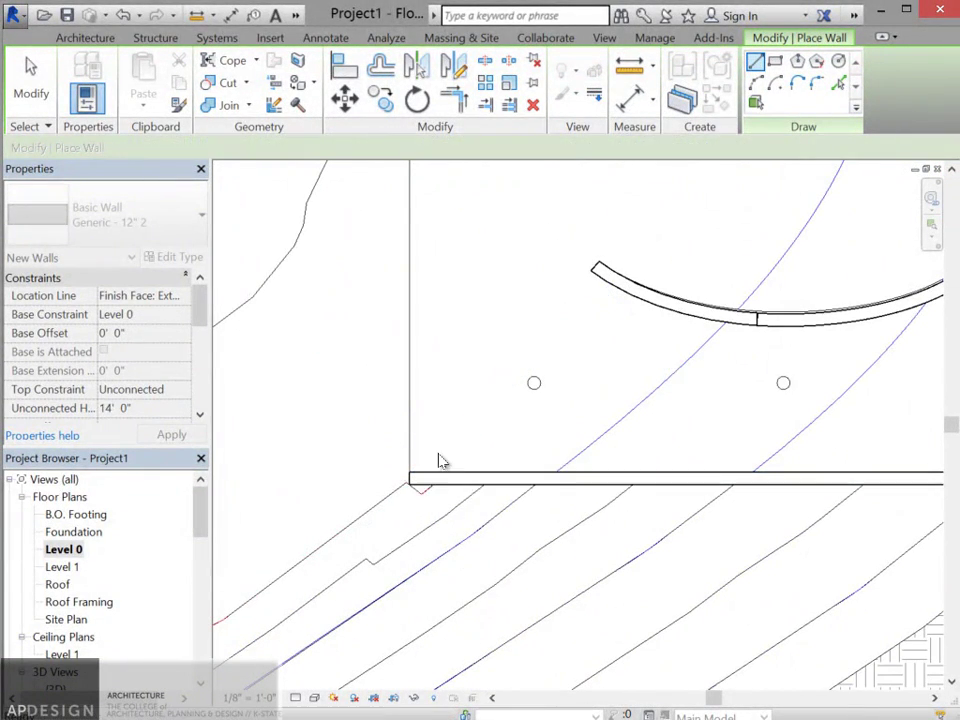
{"action": "scroll", "coordinate": [442, 472], "scroll_direction": "up", "scroll_amount": 4}
{"action": "scroll", "coordinate": [422, 437], "scroll_direction": "down", "scroll_amount": 6}
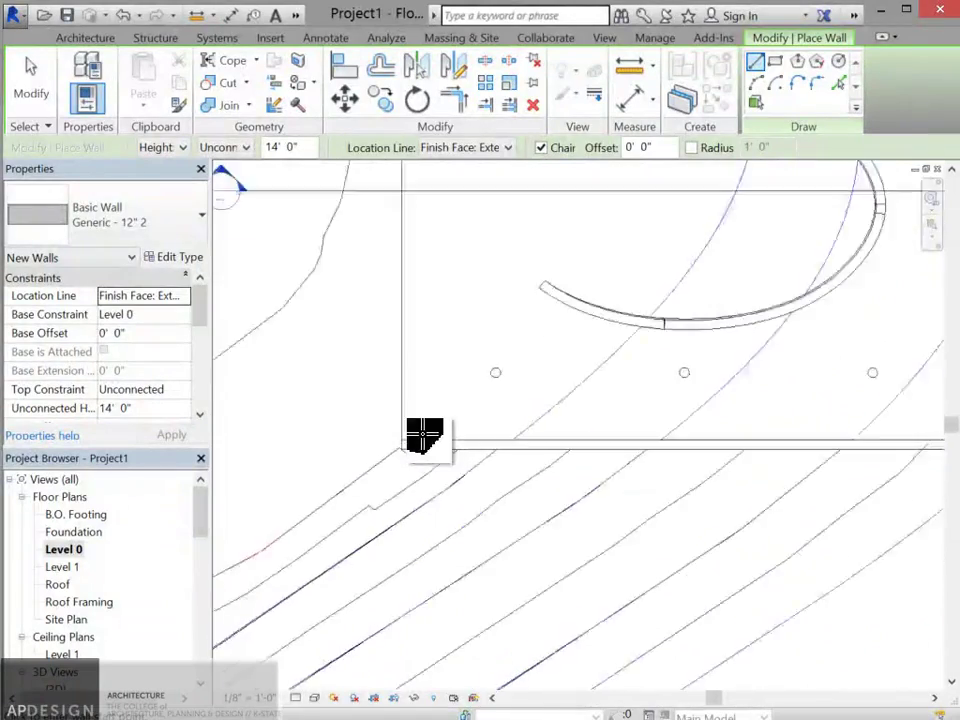
{"action": "scroll", "coordinate": [740, 386], "scroll_direction": "up", "scroll_amount": 2}
{"action": "scroll", "coordinate": [747, 386], "scroll_direction": "up", "scroll_amount": 1}
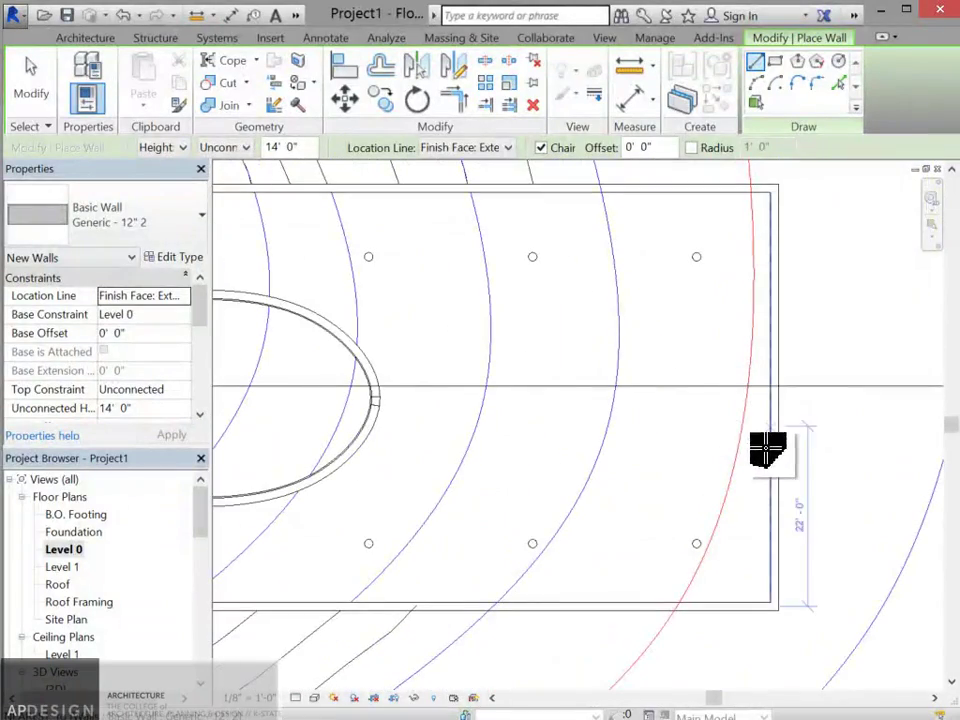
{"action": "key", "text": "Escape"}
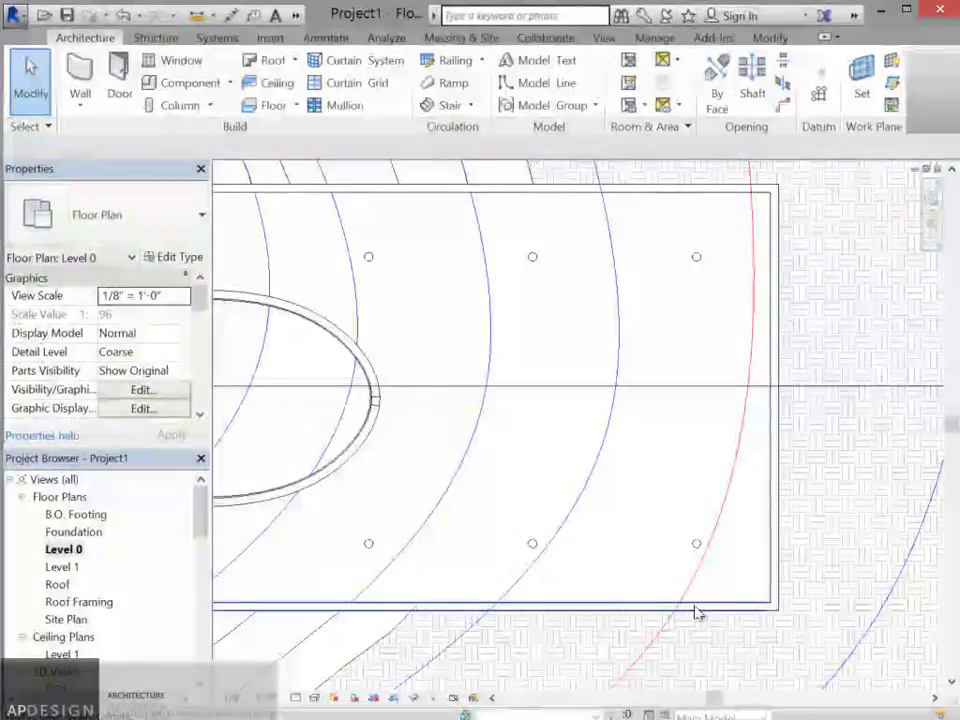
Step: Select the south wall and shift it slightly inward, off the pad's edge
{"action": "scroll", "coordinate": [700, 612], "scroll_direction": "up", "scroll_amount": 4}
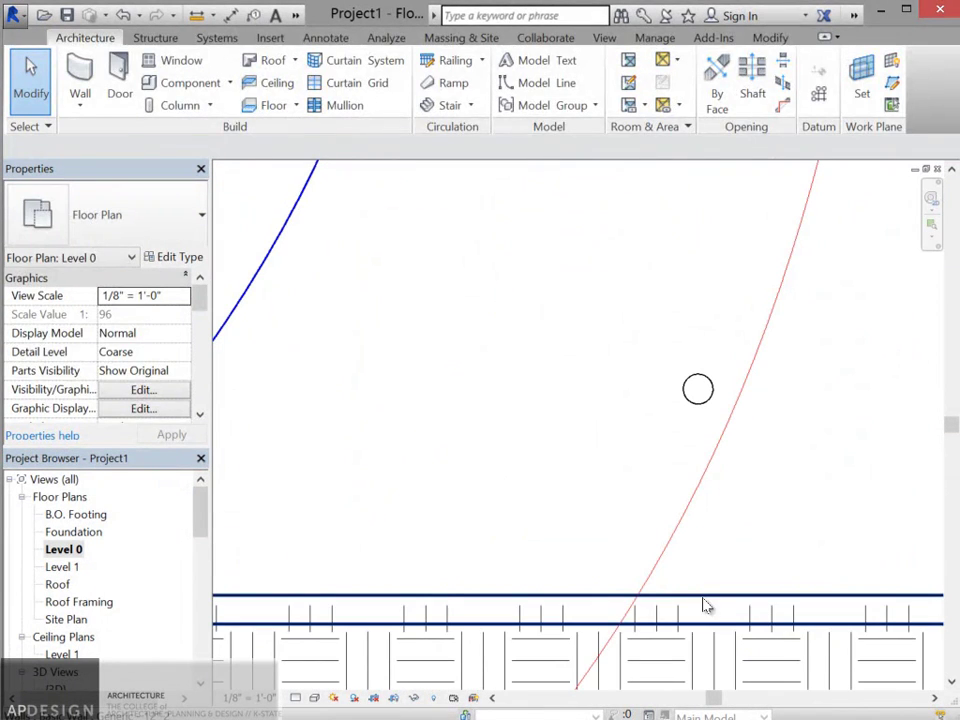
{"action": "left_click", "coordinate": [700, 600]}
{"action": "mouse_move", "coordinate": [695, 570]}
{"action": "left_mouse_down"}
{"action": "mouse_move", "coordinate": [696, 561]}
{"action": "mouse_move", "coordinate": [702, 572]}
{"action": "left_mouse_up"}
{"action": "scroll", "coordinate": [702, 572], "scroll_direction": "down", "scroll_amount": 2}
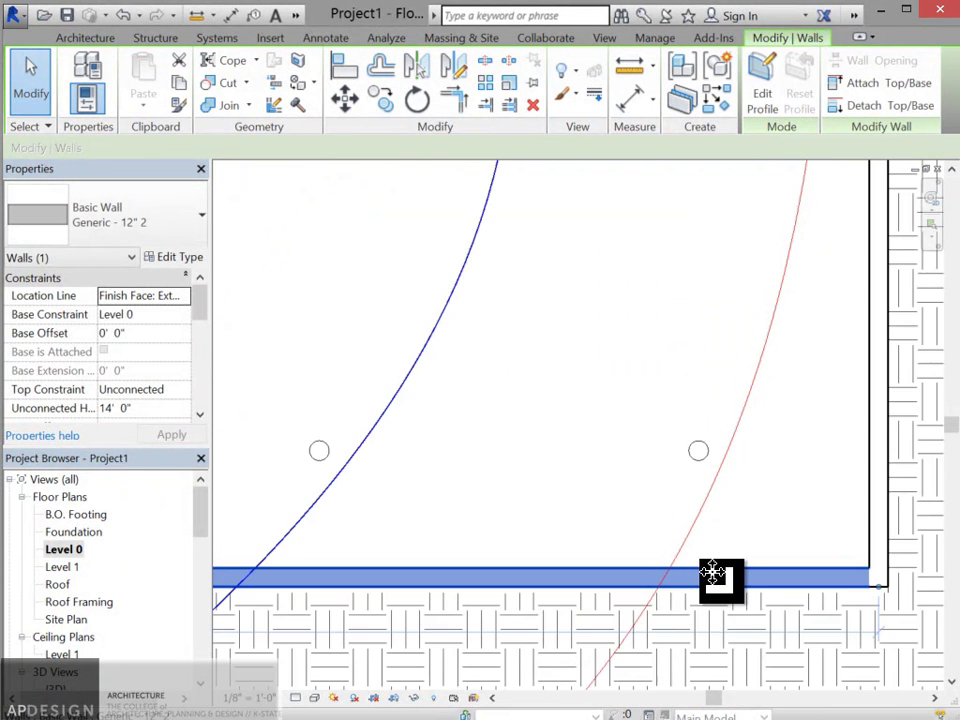
{"action": "scroll", "coordinate": [707, 574], "scroll_direction": "down", "scroll_amount": 1}
{"action": "scroll", "coordinate": [576, 606], "scroll_direction": "up", "scroll_amount": 4}
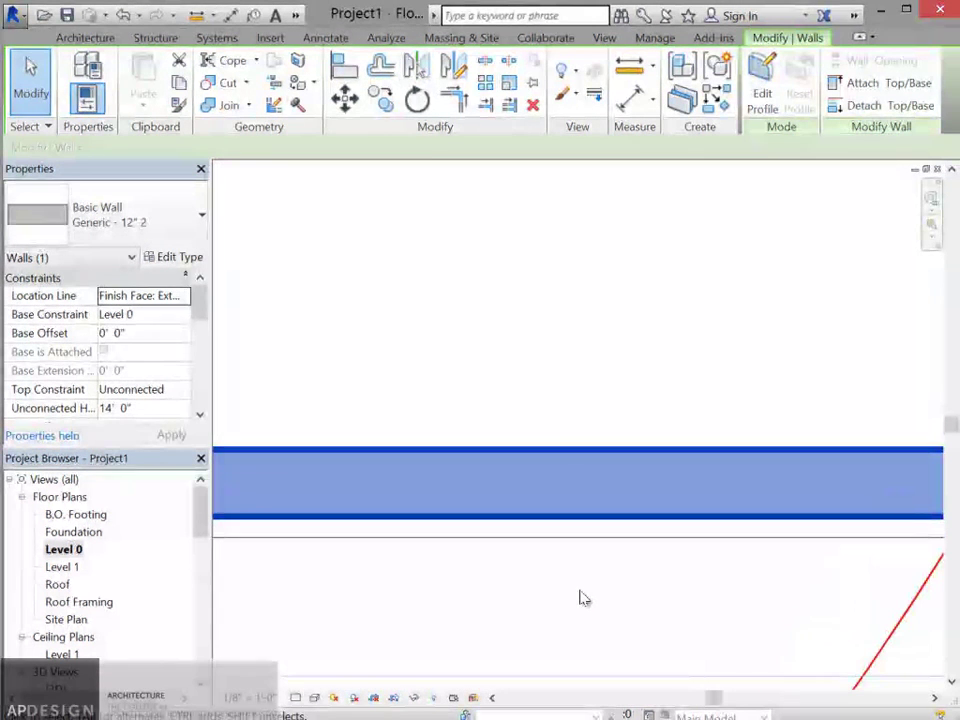
{"action": "scroll", "coordinate": [578, 545], "scroll_direction": "down", "scroll_amount": 2}
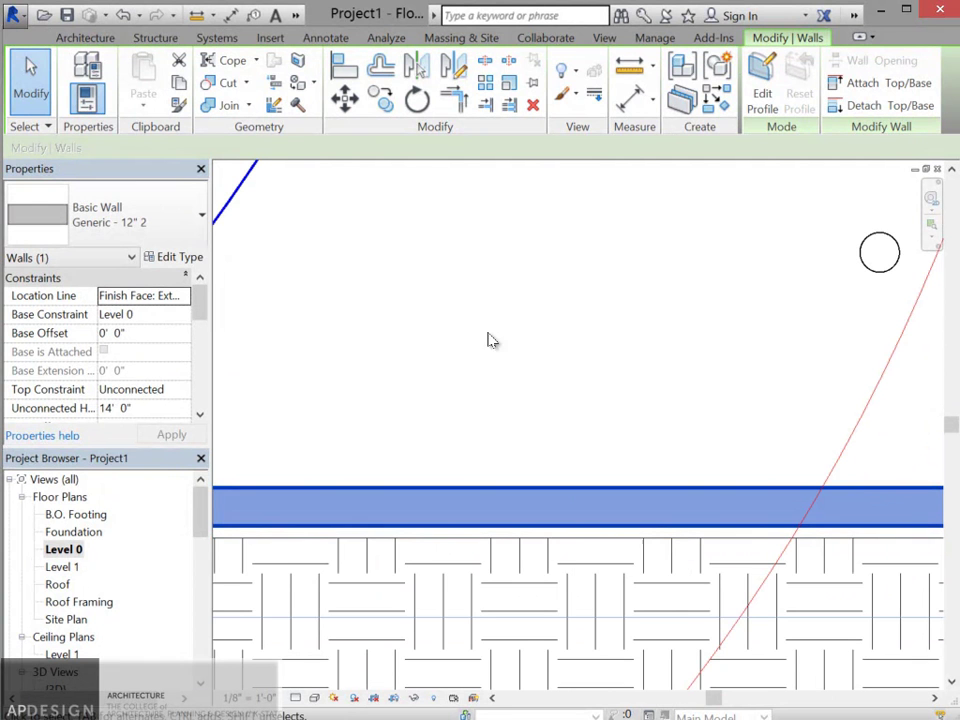
{"action": "left_click", "coordinate": [342, 67]}
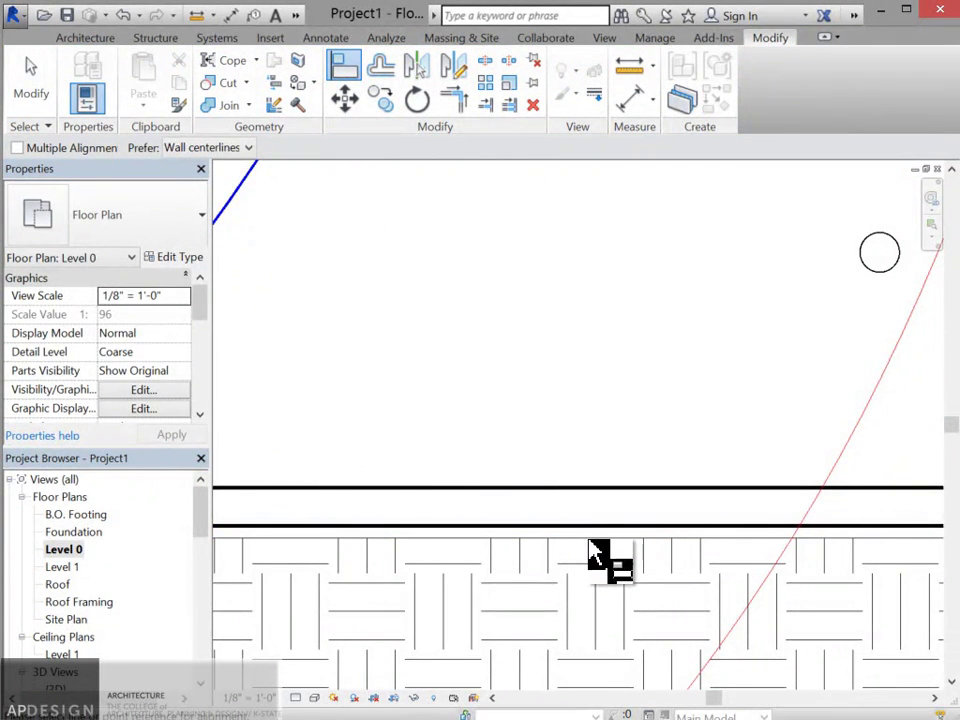
{"action": "scroll", "coordinate": [590, 542], "scroll_direction": "up", "scroll_amount": 5}
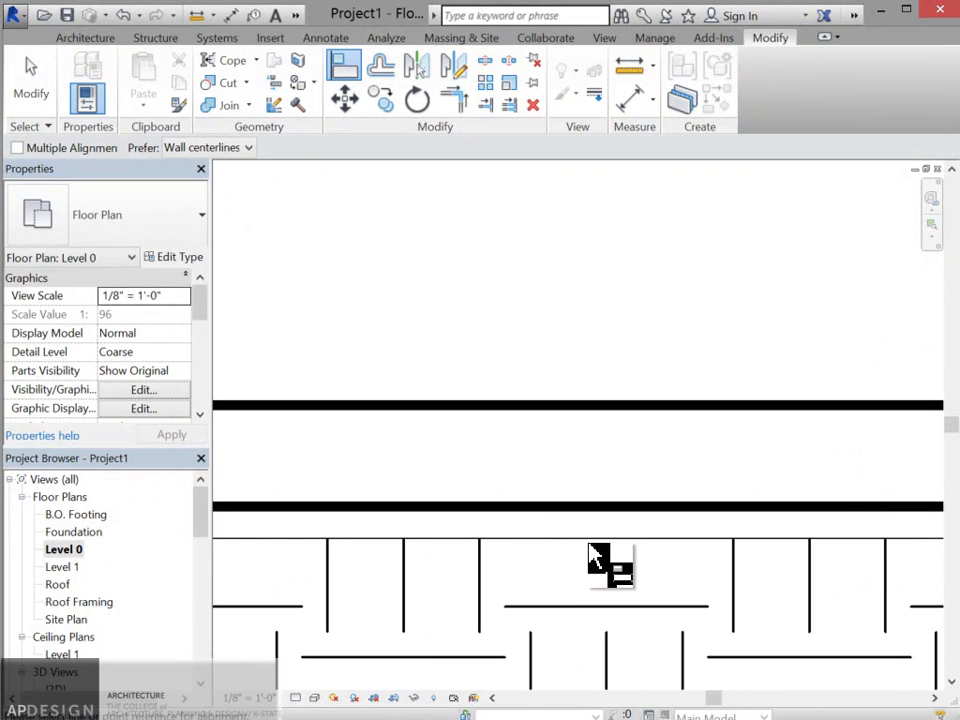
{"action": "left_click", "coordinate": [600, 508]}
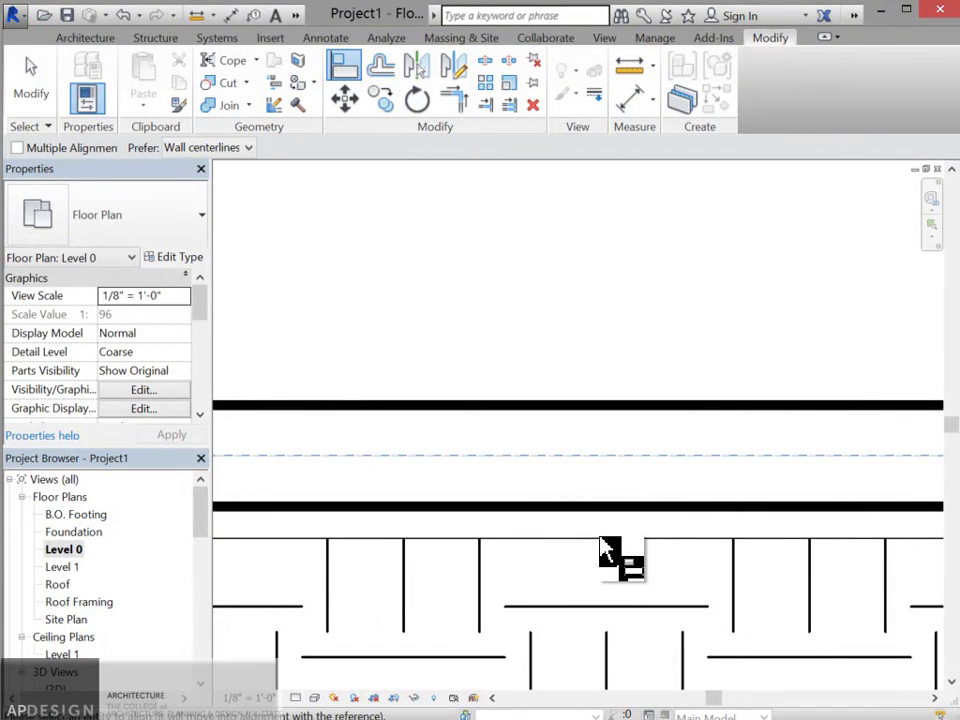
{"action": "scroll", "coordinate": [605, 553], "scroll_direction": "down", "scroll_amount": 5}
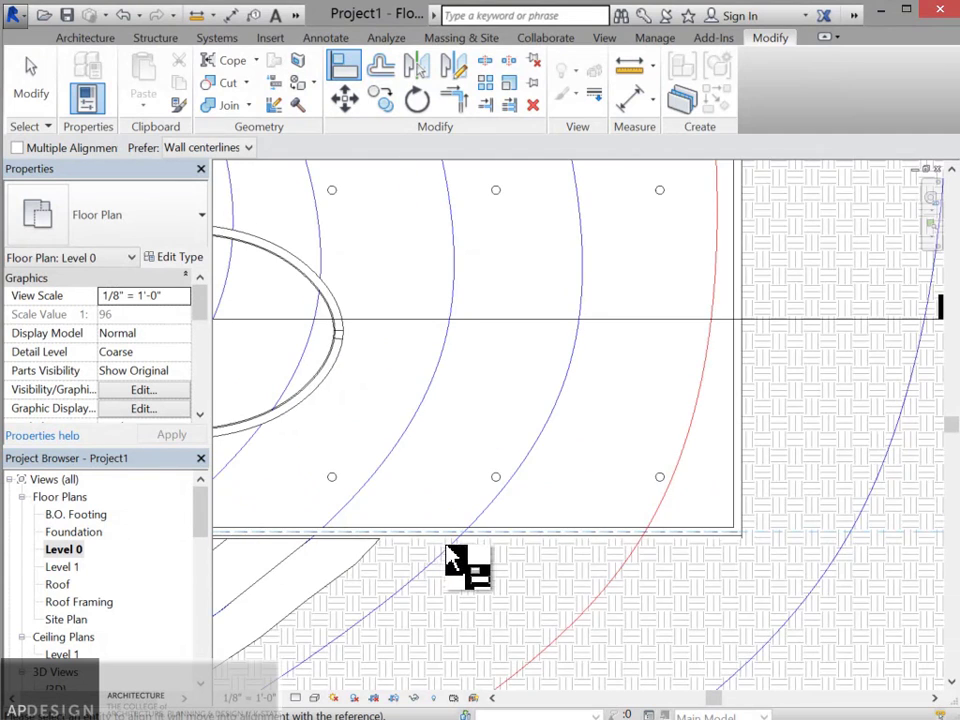
{"action": "key", "text": "Escape"}
{"action": "key", "text": "Escape"}
{"action": "scroll", "coordinate": [305, 551], "scroll_direction": "up", "scroll_amount": 1}
{"action": "middle_click_drag", "start_coordinate": [328, 566], "coordinate": [846, 519]}
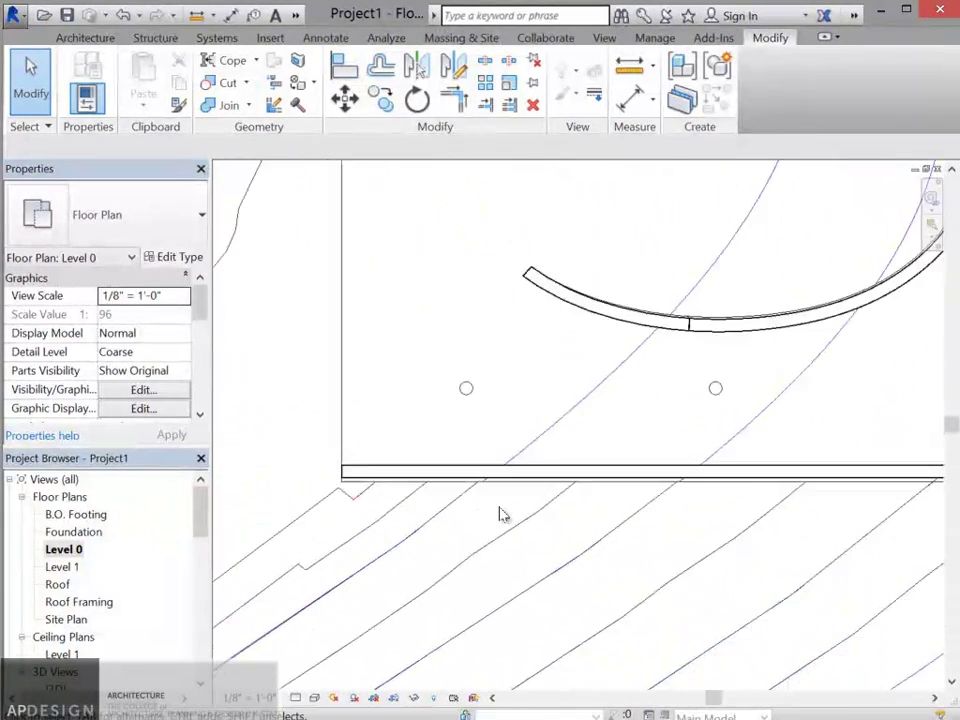
{"action": "scroll", "coordinate": [520, 518], "scroll_direction": "up", "scroll_amount": 4}
{"action": "left_click", "coordinate": [431, 453]}
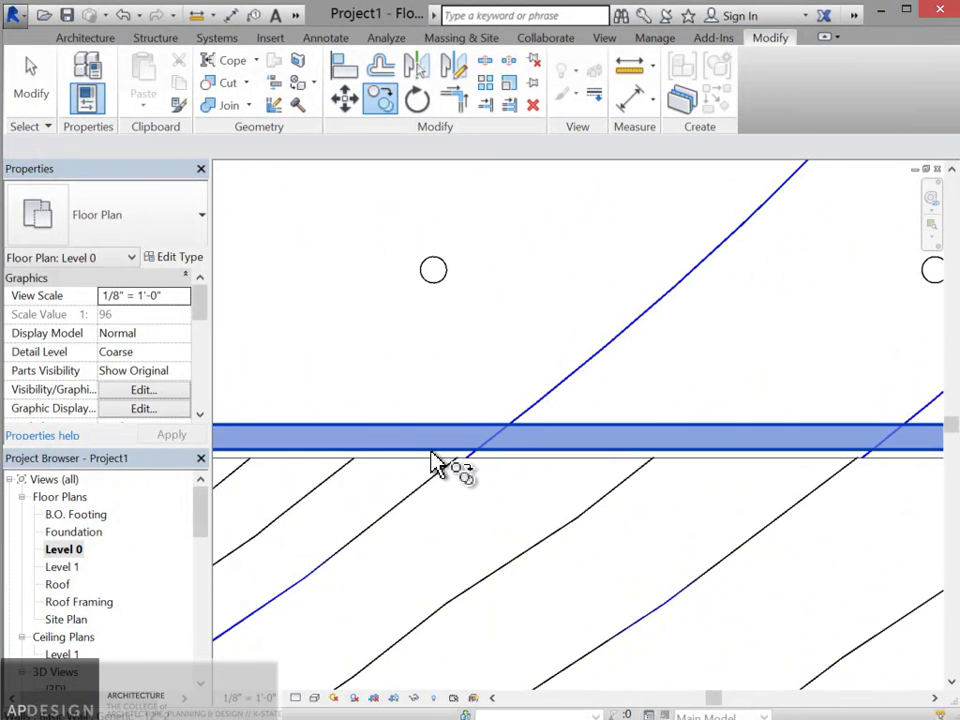
{"action": "key", "text": "Escape"}
{"action": "key", "text": "Escape"}
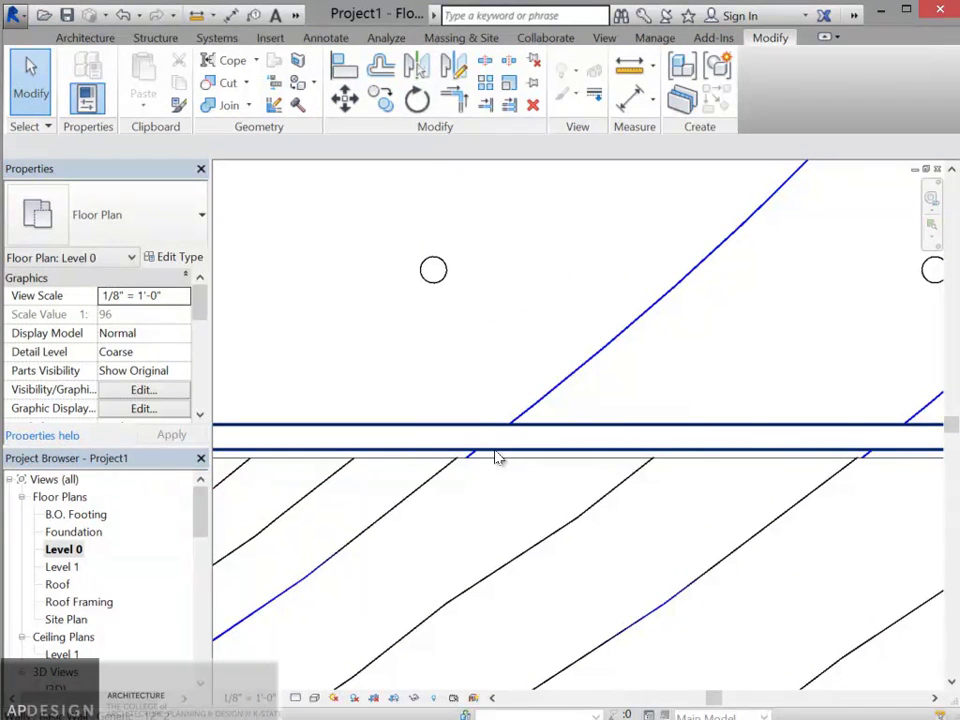
{"action": "key", "text": "m"}
{"action": "key", "text": "v"}
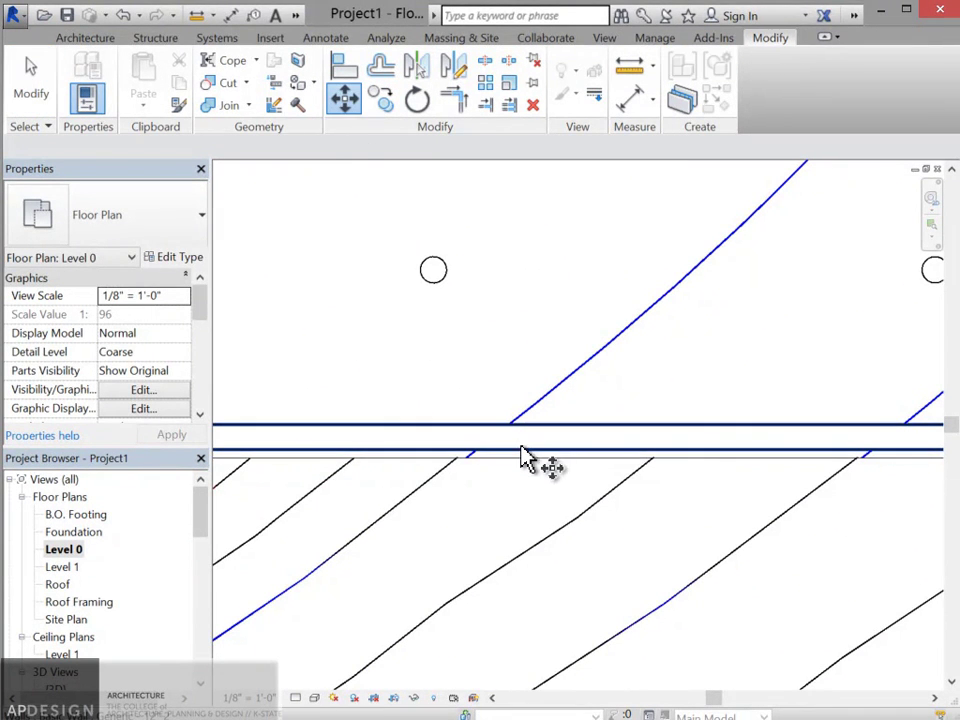
{"action": "left_click", "coordinate": [520, 450]}
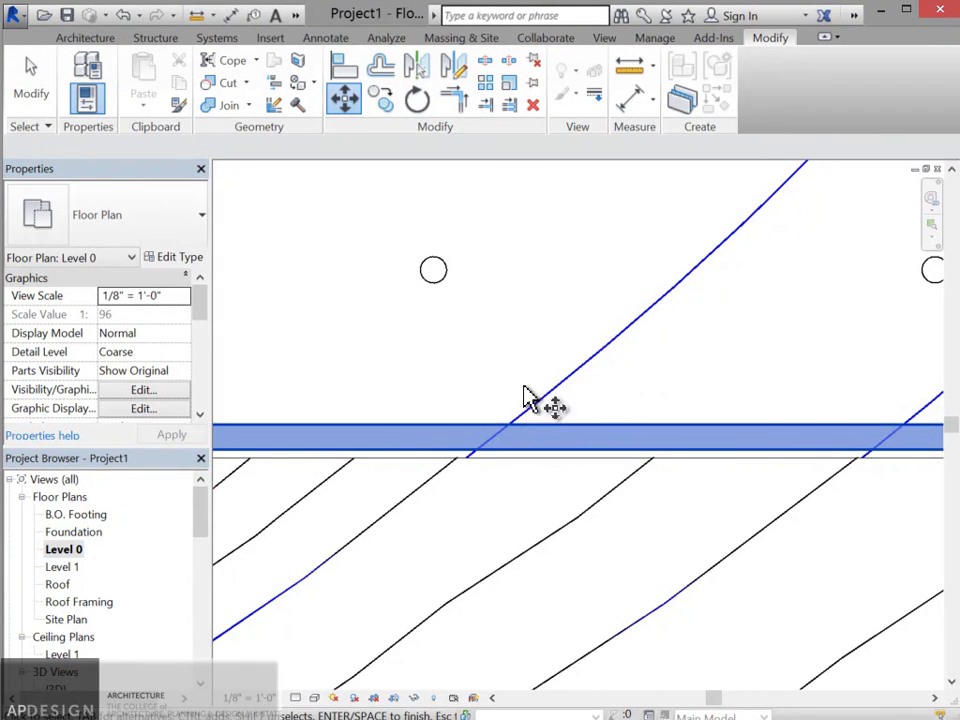
{"action": "left_click_drag", "start_coordinate": [538, 440], "coordinate": [538, 480]}
{"action": "scroll", "coordinate": [538, 458], "scroll_direction": "down", "scroll_amount": 4}
{"action": "key", "text": "Escape"}
Step: Nudge the south wall outward so its exterior face meets the pad's south edge
{"action": "scroll", "coordinate": [508, 461], "scroll_direction": "up", "scroll_amount": 8}
{"action": "scroll", "coordinate": [280, 454], "scroll_direction": "down", "scroll_amount": 4}
{"action": "scroll", "coordinate": [481, 484], "scroll_direction": "up", "scroll_amount": 1}
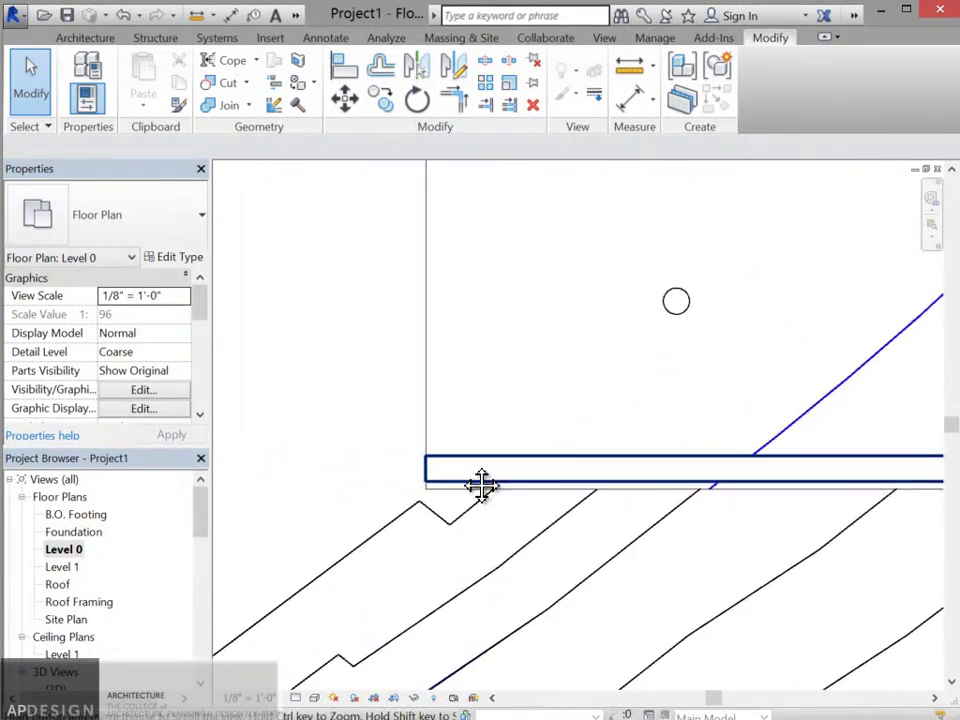
{"action": "scroll", "coordinate": [481, 484], "scroll_direction": "up", "scroll_amount": 2}
{"action": "left_click", "coordinate": [433, 461]}
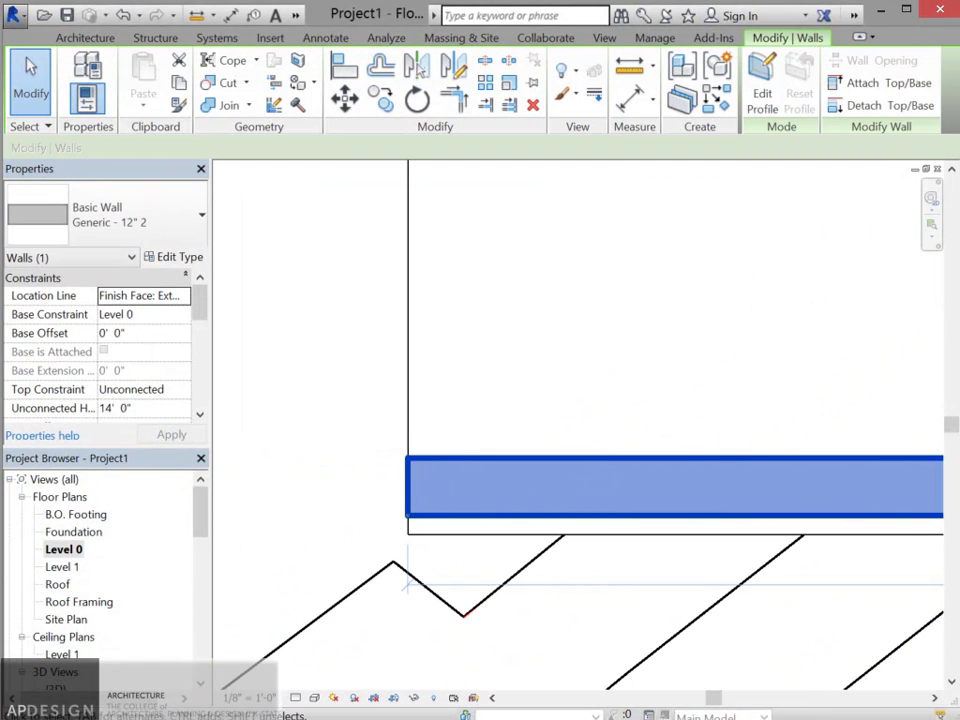
{"action": "key", "text": "Down"}
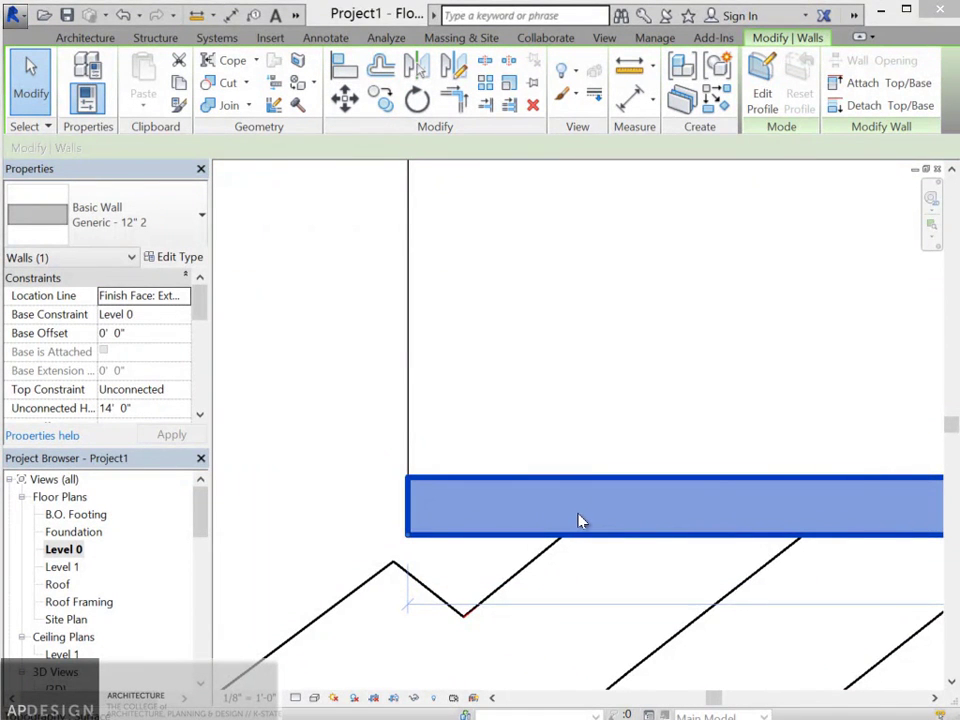
Step: Open the 3D view and set the south wall's top constraint to Up to level: Level 1
{"action": "scroll", "coordinate": [577, 432], "scroll_direction": "down", "scroll_amount": 5}
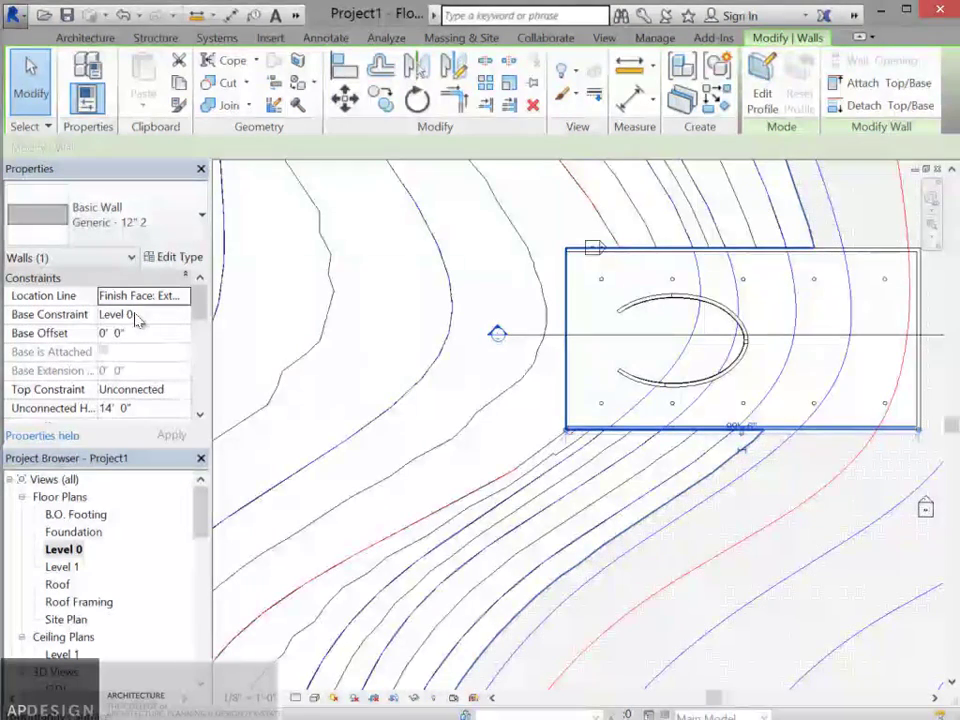
{"action": "mouse_move", "coordinate": [197, 303]}
{"action": "left_mouse_down"}
{"action": "mouse_move", "coordinate": [197, 320]}
{"action": "mouse_move", "coordinate": [197, 309]}
{"action": "left_mouse_up"}
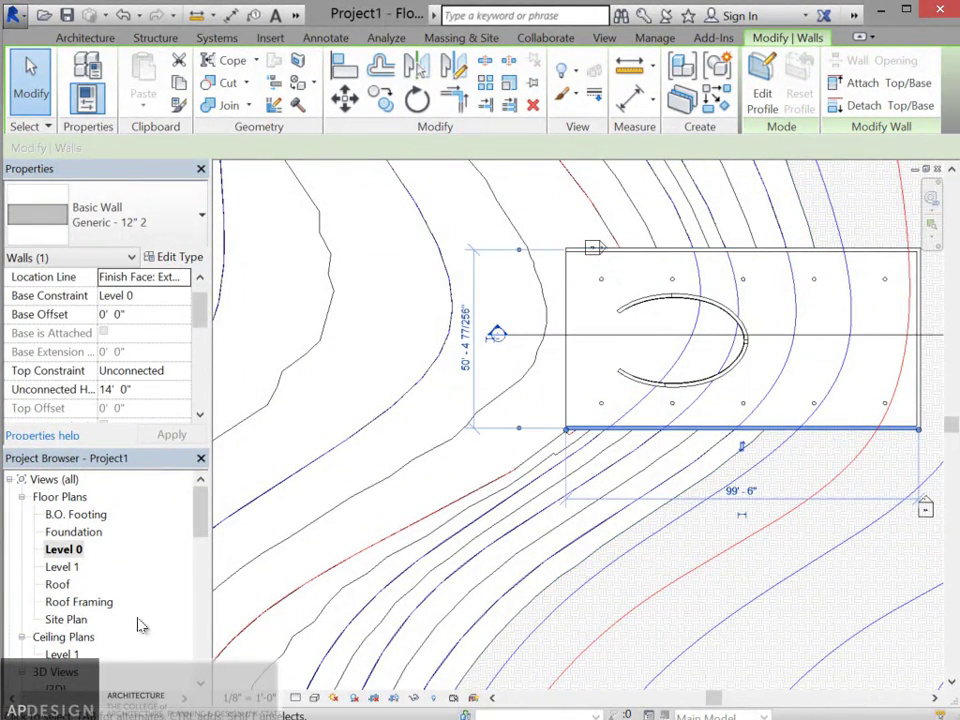
{"action": "double_click", "coordinate": [57, 688]}
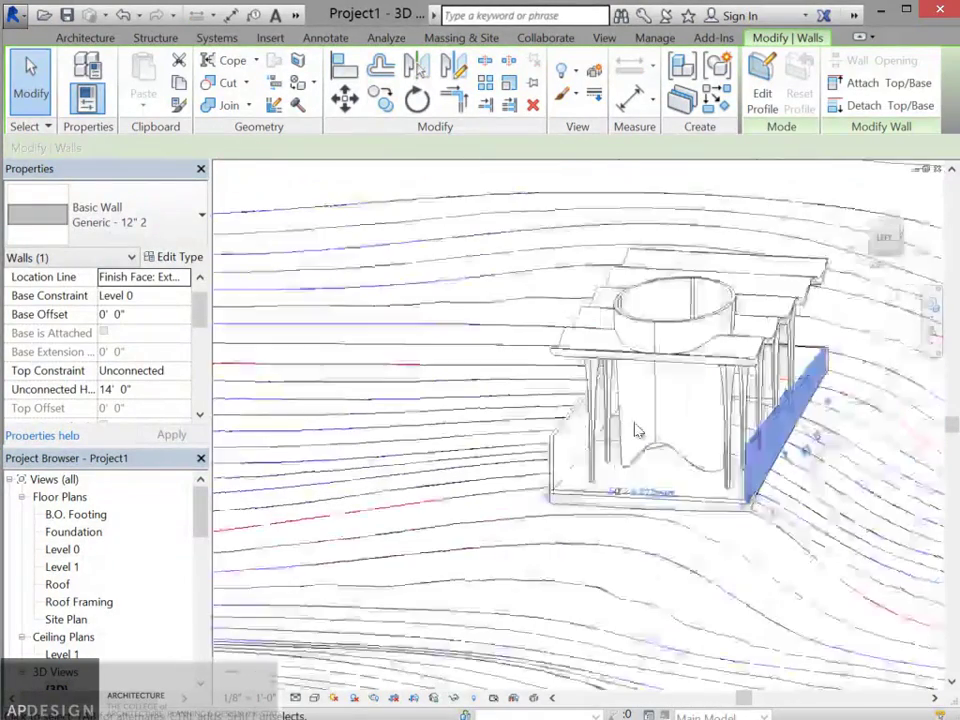
{"action": "scroll", "coordinate": [803, 418], "scroll_direction": "up", "scroll_amount": 5}
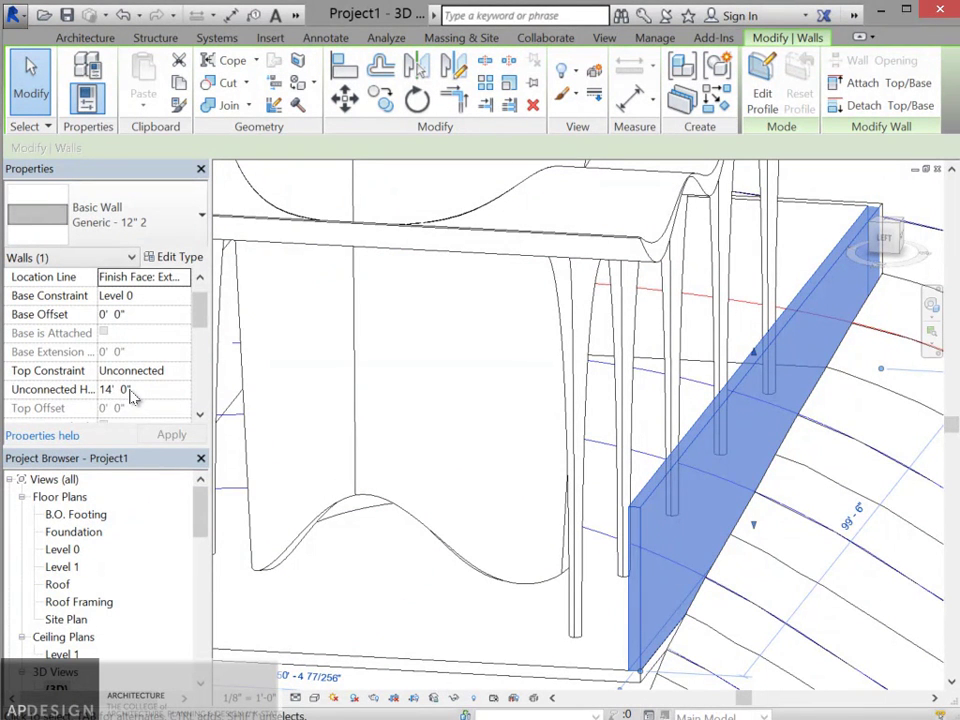
{"action": "left_click", "coordinate": [185, 371]}
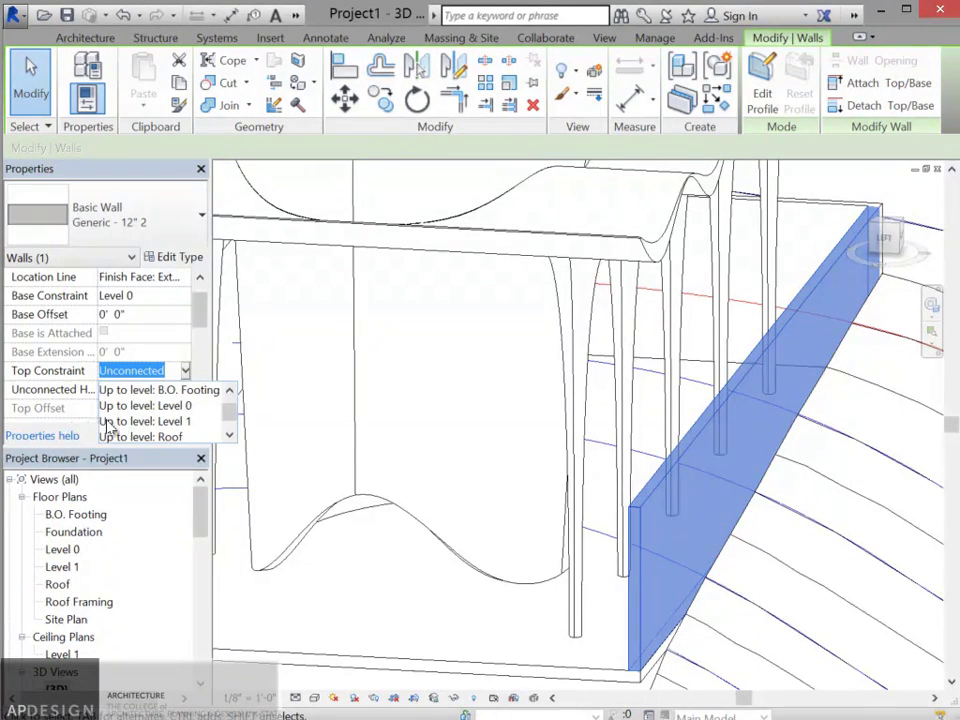
{"action": "left_click", "coordinate": [179, 424]}
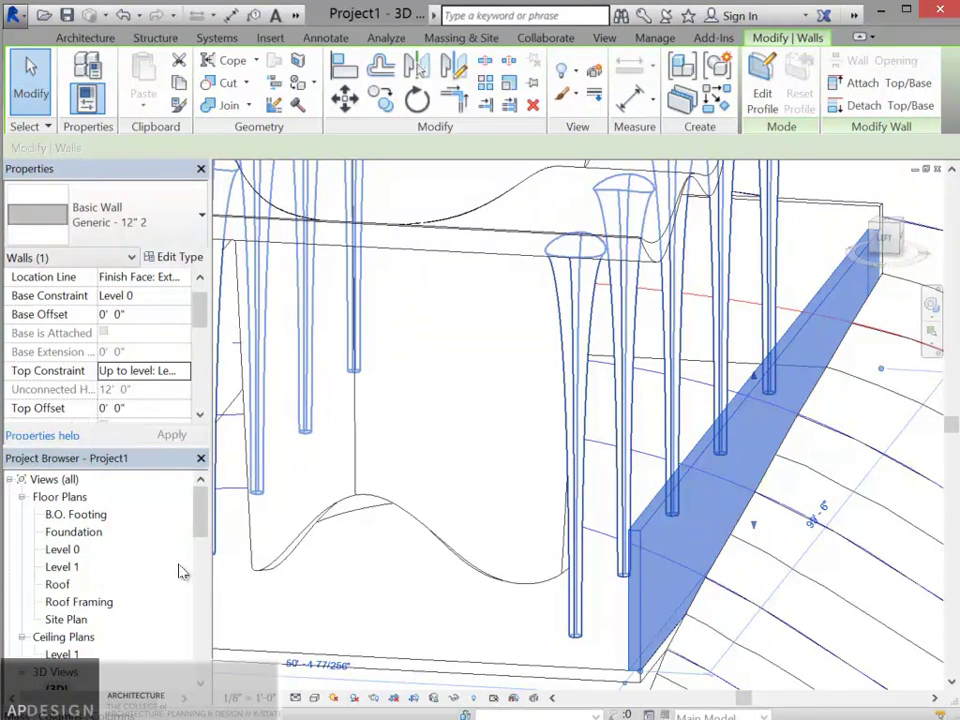
{"action": "mouse_move", "coordinate": [203, 528]}
{"action": "left_mouse_down"}
{"action": "mouse_move", "coordinate": [204, 566]}
{"action": "mouse_move", "coordinate": [210, 532]}
{"action": "left_mouse_up"}
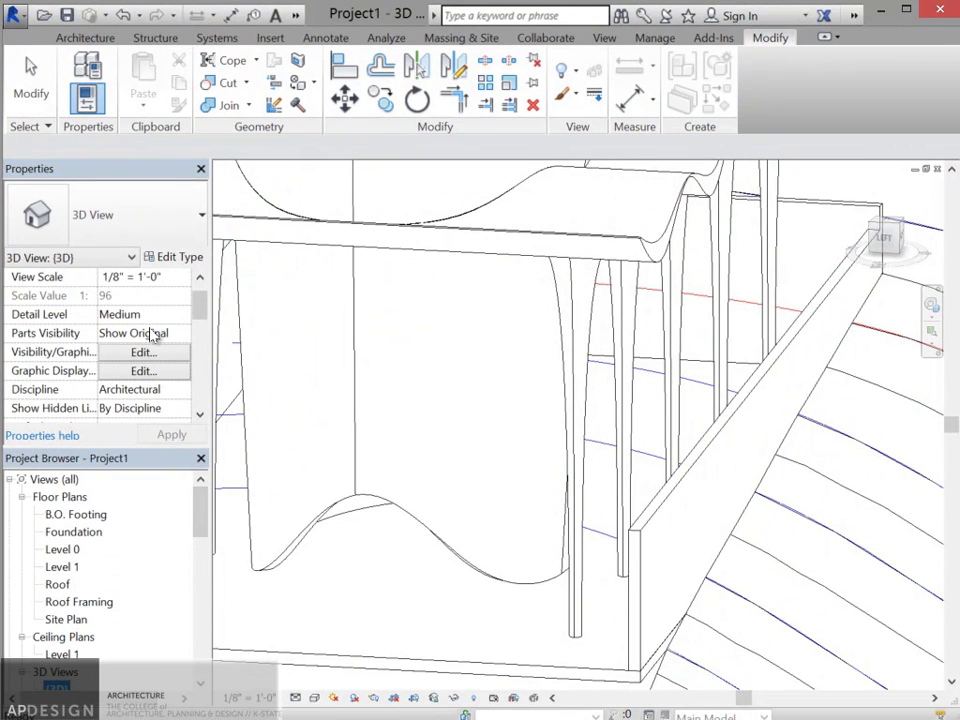
{"action": "left_click_drag", "start_coordinate": [202, 305], "coordinate": [208, 289]}
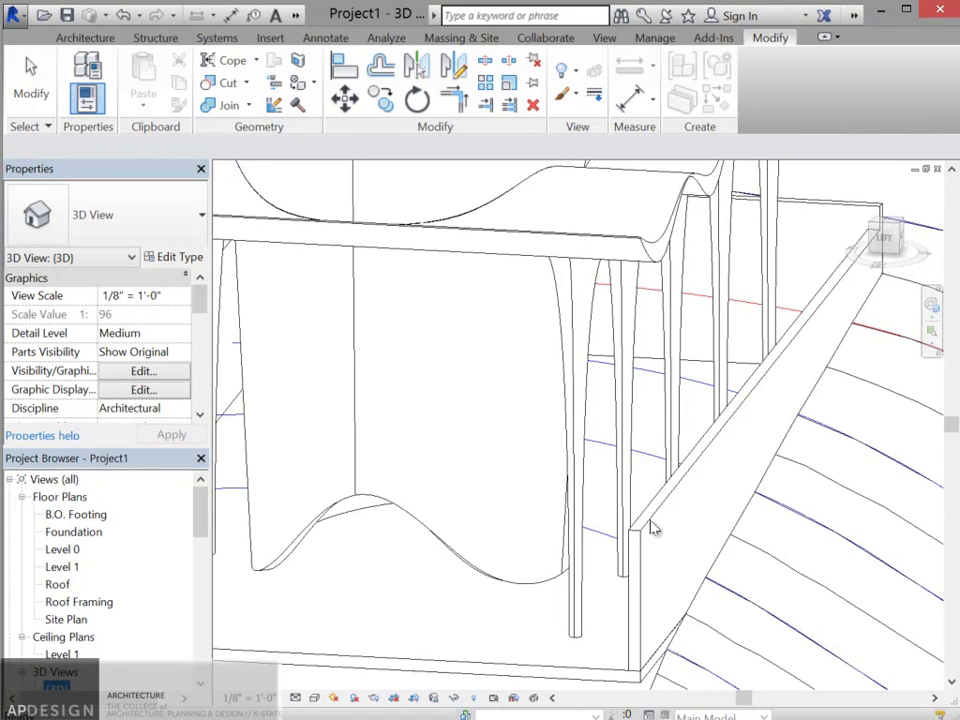
{"action": "left_click", "coordinate": [655, 456]}
{"action": "scroll", "coordinate": [653, 446], "scroll_direction": "down", "scroll_amount": 5}
{"action": "scroll", "coordinate": [651, 440], "scroll_direction": "up", "scroll_amount": 3}
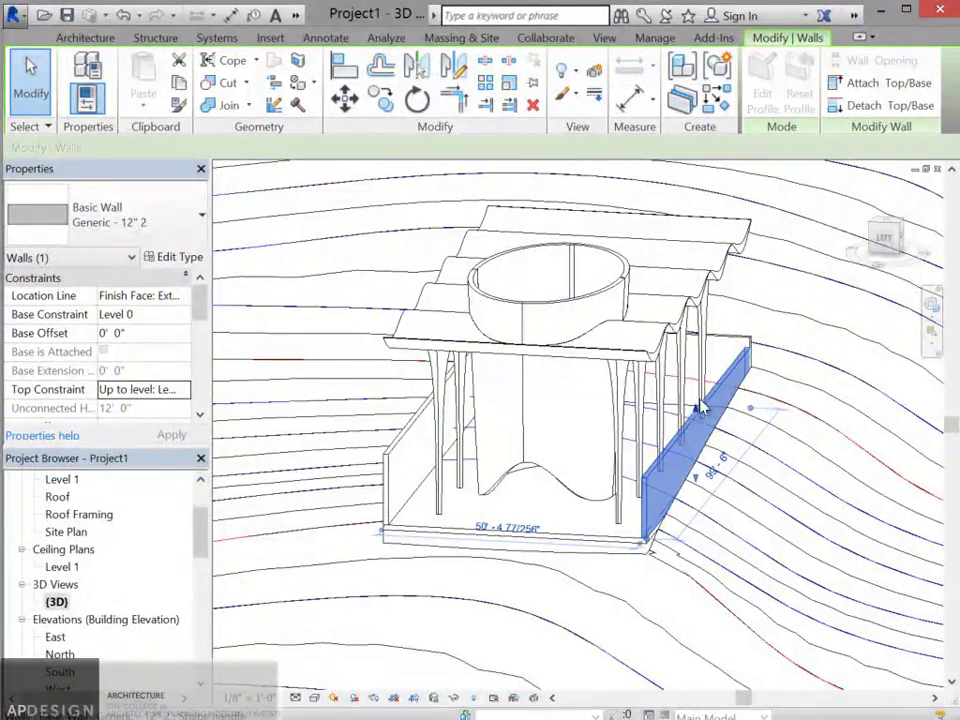
{"action": "key", "text": "Escape"}
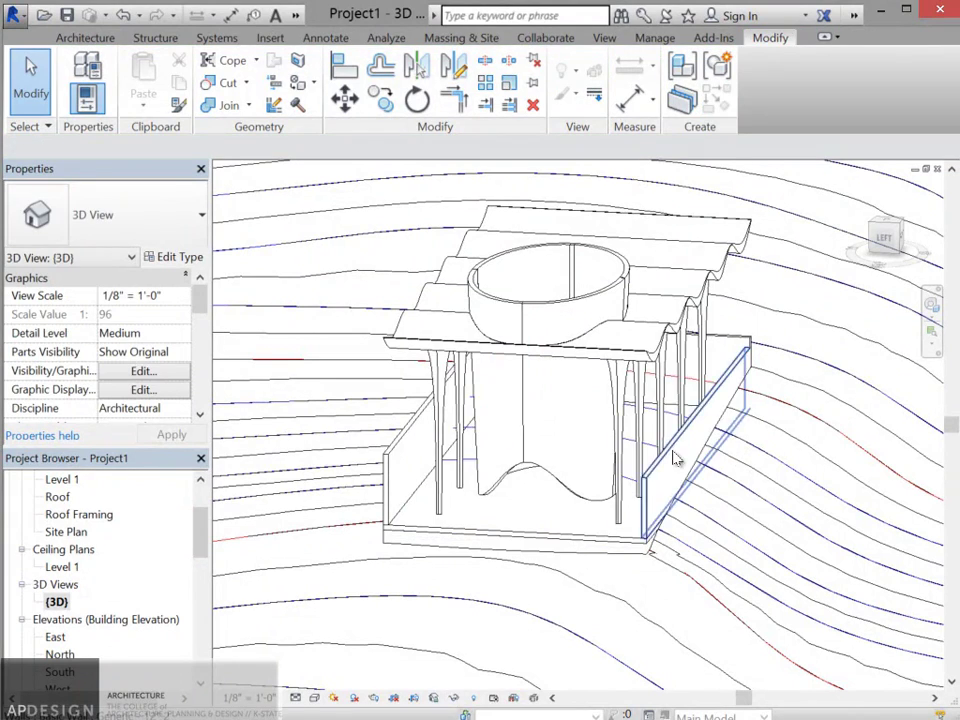
Step: Start a new wall and choose the Curtain Wall type
{"action": "left_click", "coordinate": [85, 37]}
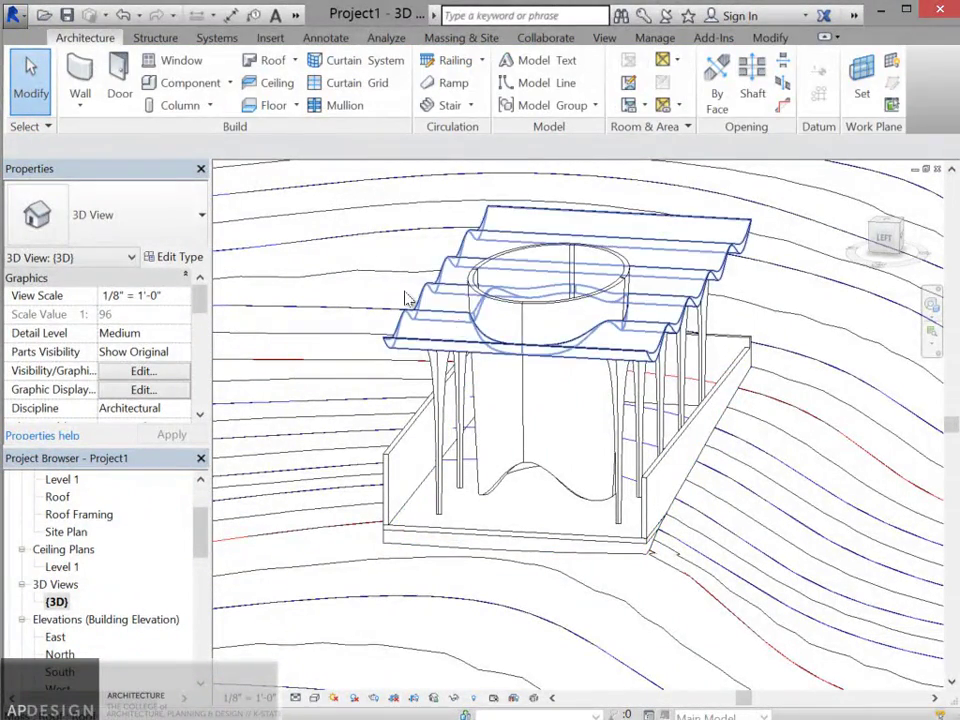
{"action": "left_click", "coordinate": [79, 104]}
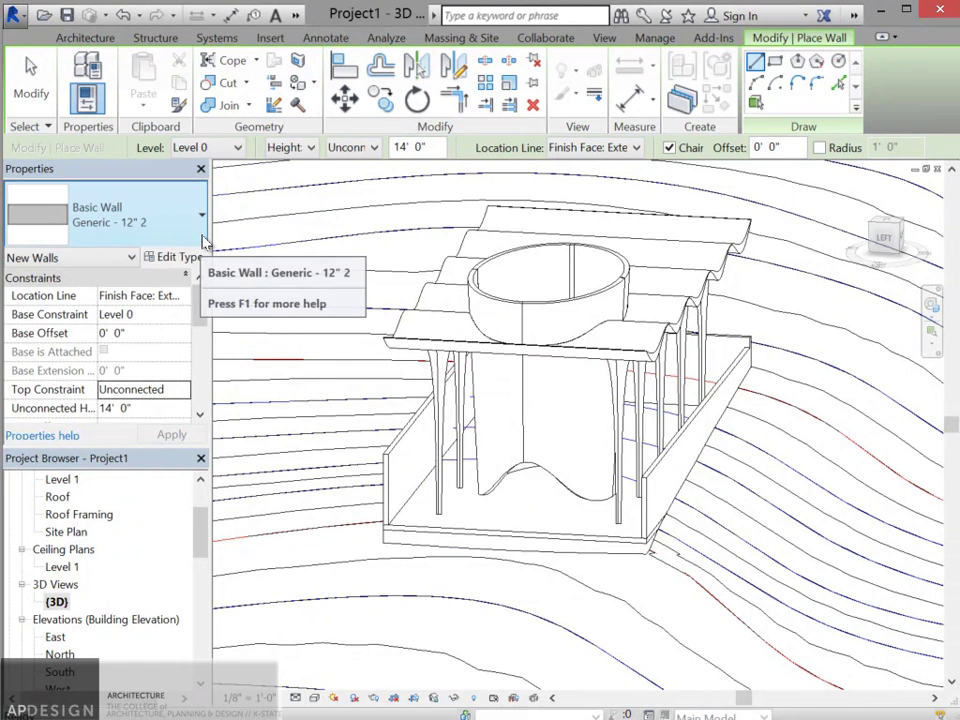
{"action": "left_click", "coordinate": [203, 240]}
{"action": "scroll", "coordinate": [266, 420], "scroll_direction": "down", "scroll_amount": 5}
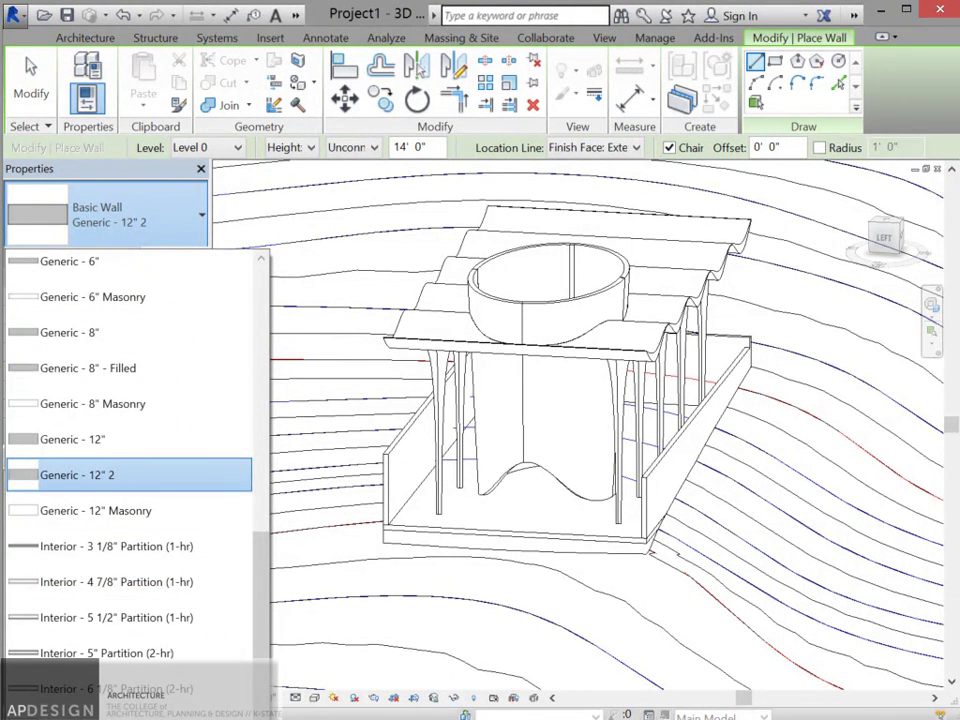
{"action": "left_click", "coordinate": [130, 716]}
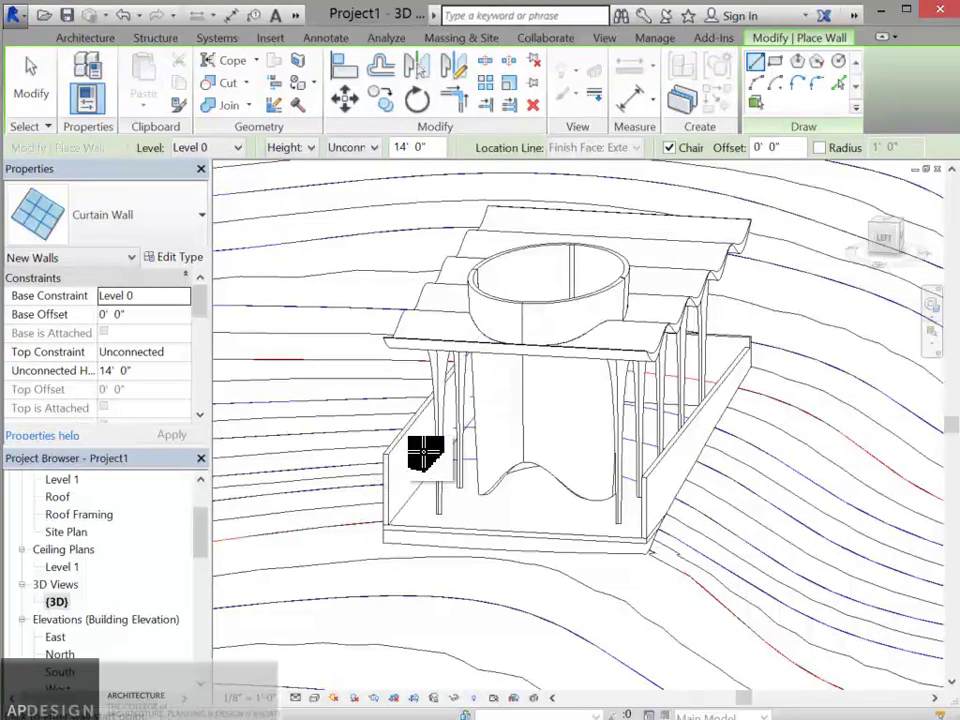
{"action": "scroll", "coordinate": [374, 408], "scroll_direction": "up", "scroll_amount": 1}
{"action": "scroll", "coordinate": [378, 415], "scroll_direction": "up", "scroll_amount": 2}
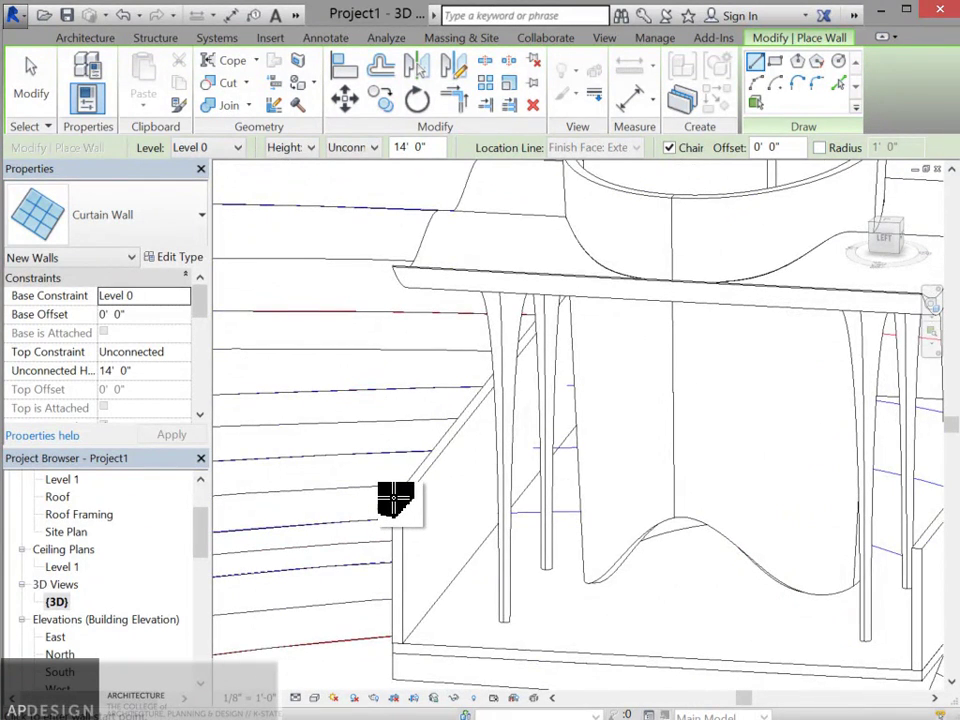
Step: Open the Level 1 floor plan at the north wall's west end
{"action": "double_click", "coordinate": [70, 481]}
{"action": "scroll", "coordinate": [450, 298], "scroll_direction": "up", "scroll_amount": 3}
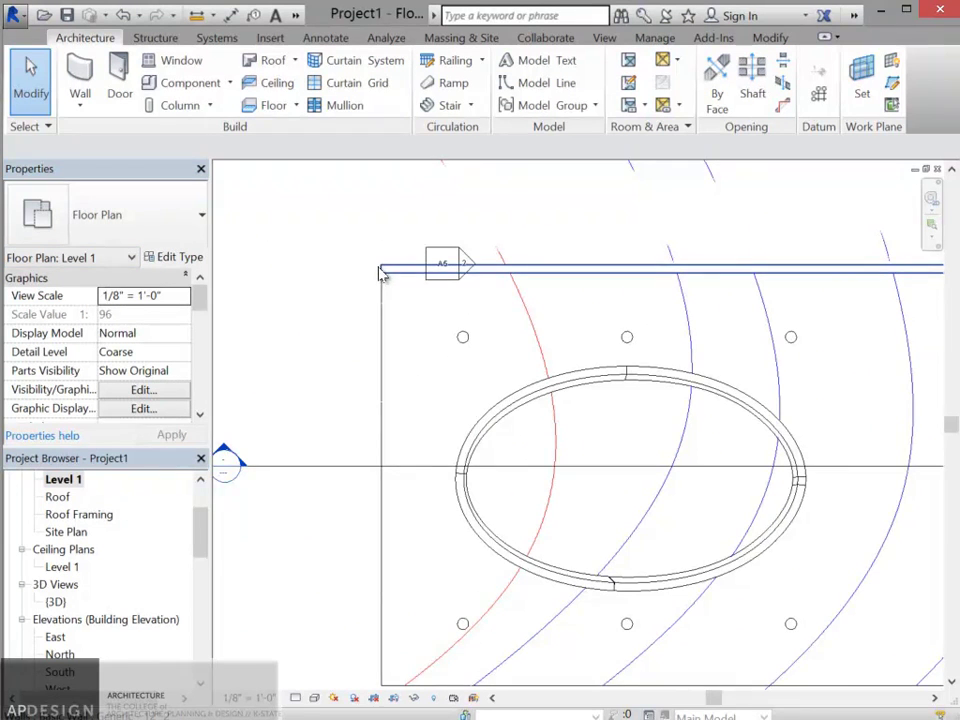
{"action": "scroll", "coordinate": [383, 272], "scroll_direction": "up", "scroll_amount": 3}
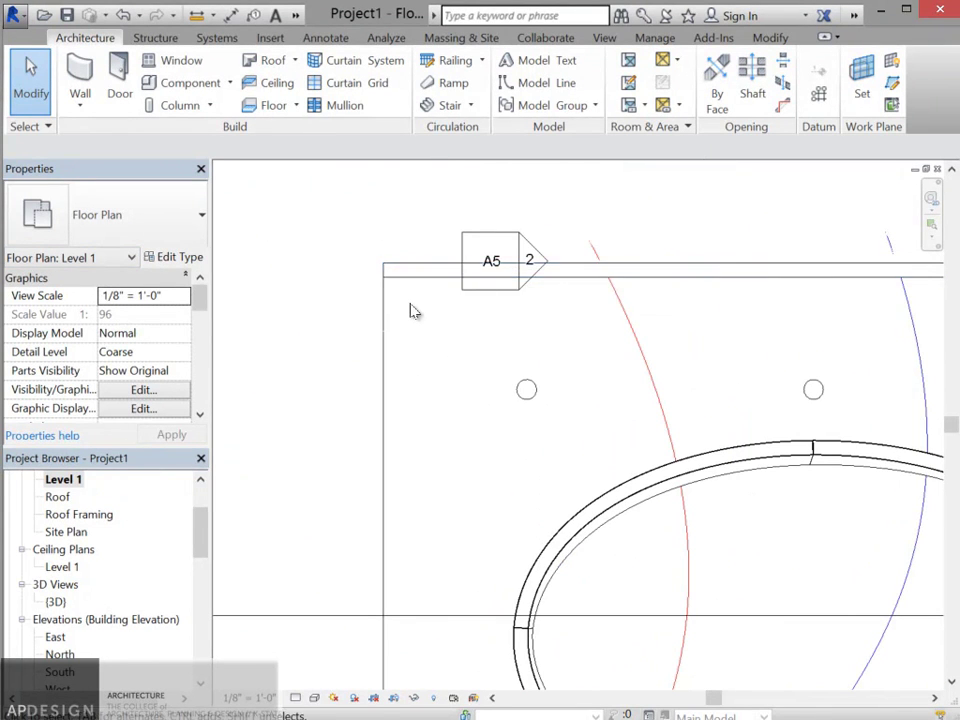
Step: Draw a 14'-0" high curtain wall on Level 1 along the north wall, from the northwest to the northeast corner
{"action": "left_click", "coordinate": [83, 80]}
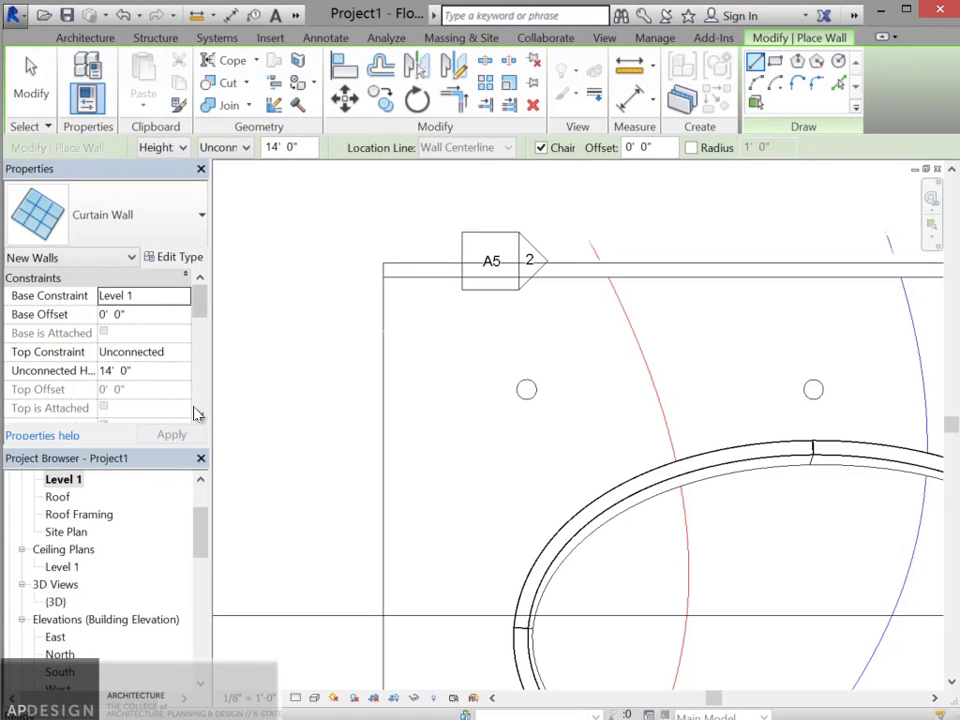
{"action": "mouse_move", "coordinate": [201, 313]}
{"action": "left_mouse_down"}
{"action": "mouse_move", "coordinate": [203, 321]}
{"action": "mouse_move", "coordinate": [203, 300]}
{"action": "left_mouse_up"}
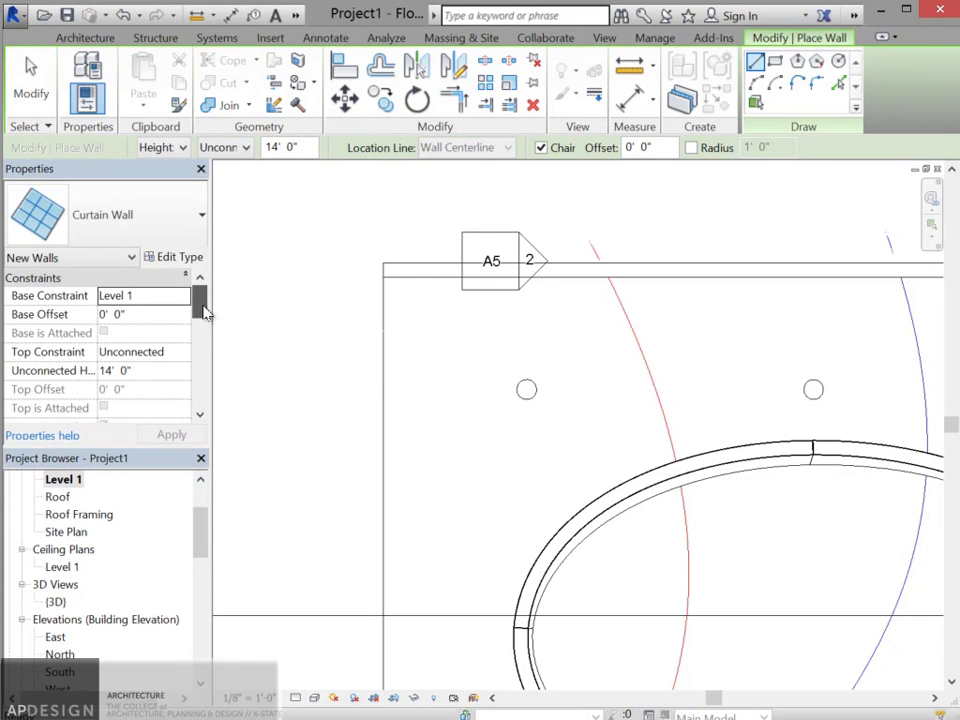
{"action": "left_click", "coordinate": [384, 272]}
{"action": "scroll", "coordinate": [450, 285], "scroll_direction": "down", "scroll_amount": 4}
{"action": "scroll", "coordinate": [574, 294], "scroll_direction": "up", "scroll_amount": 6}
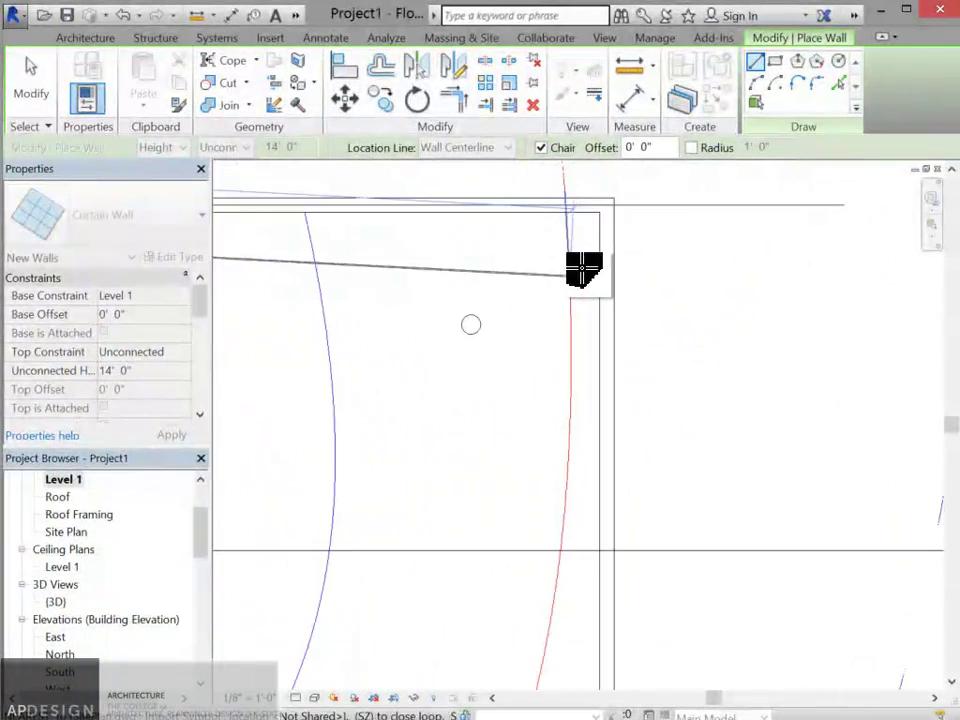
{"action": "left_click", "coordinate": [604, 211]}
Step: Continue the curtain wall along the east wall to the southeast corner and end the wall chain there
{"action": "scroll", "coordinate": [606, 268], "scroll_direction": "down", "scroll_amount": 1}
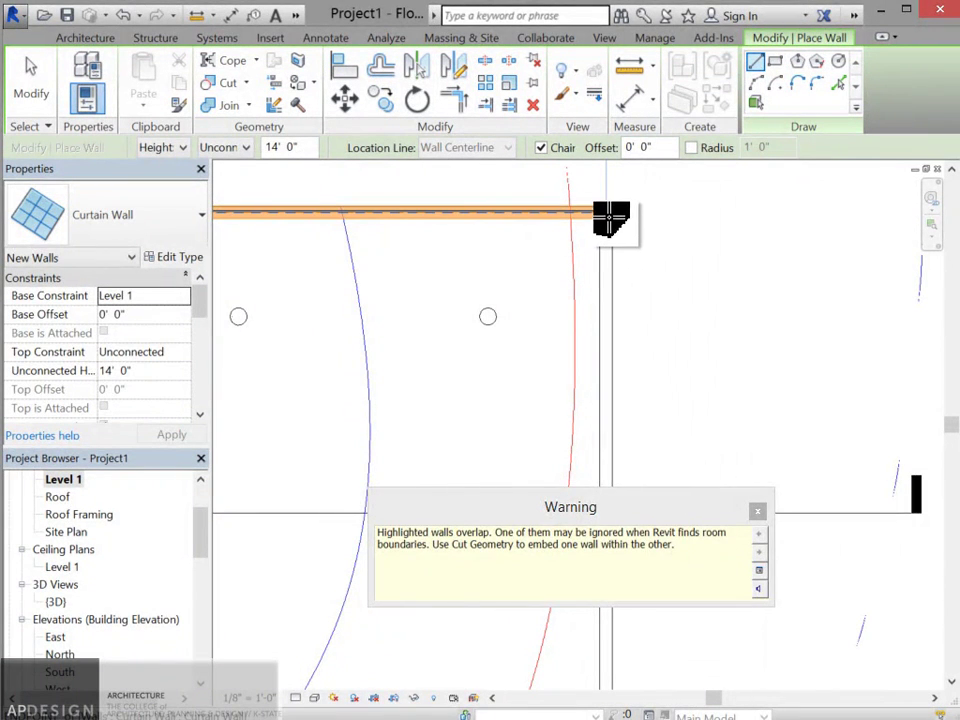
{"action": "scroll", "coordinate": [611, 420], "scroll_direction": "down", "scroll_amount": 4}
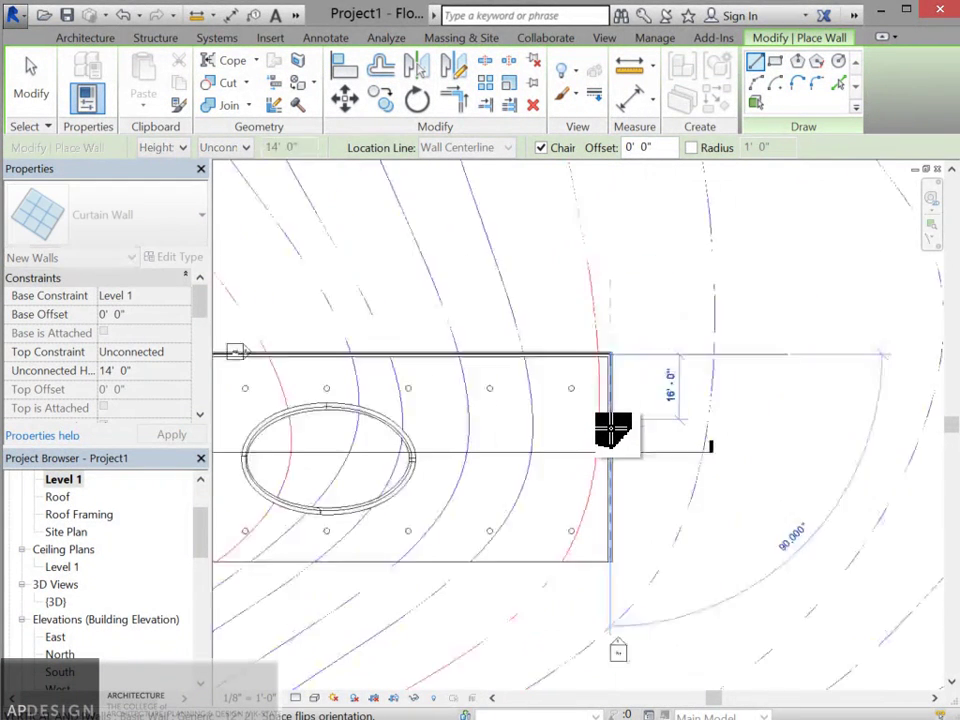
{"action": "scroll", "coordinate": [612, 537], "scroll_direction": "up", "scroll_amount": 5}
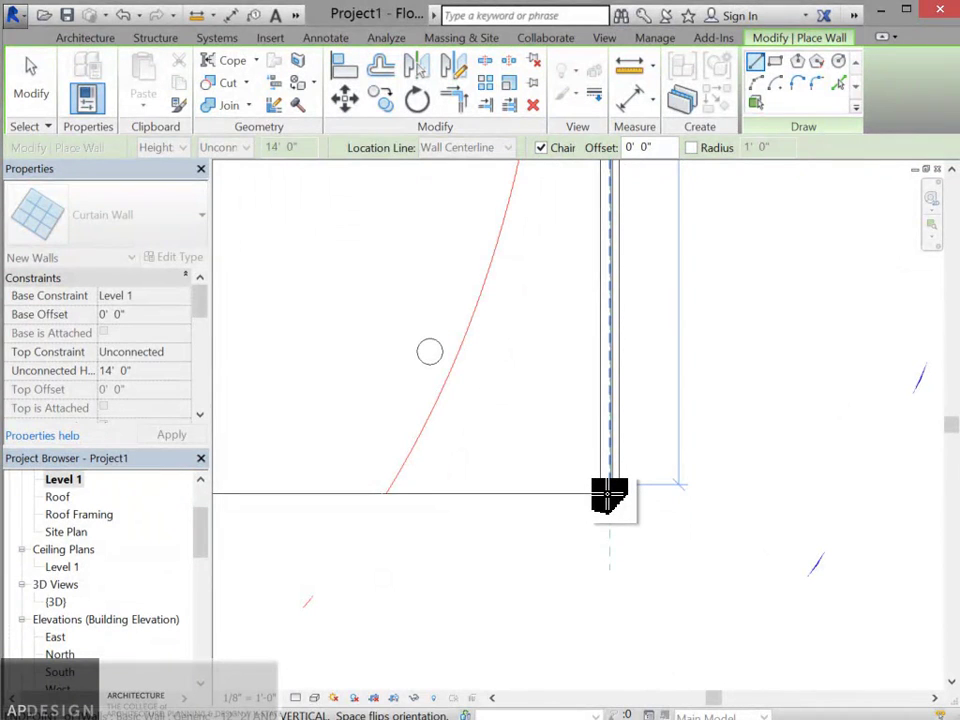
{"action": "left_click", "coordinate": [609, 487]}
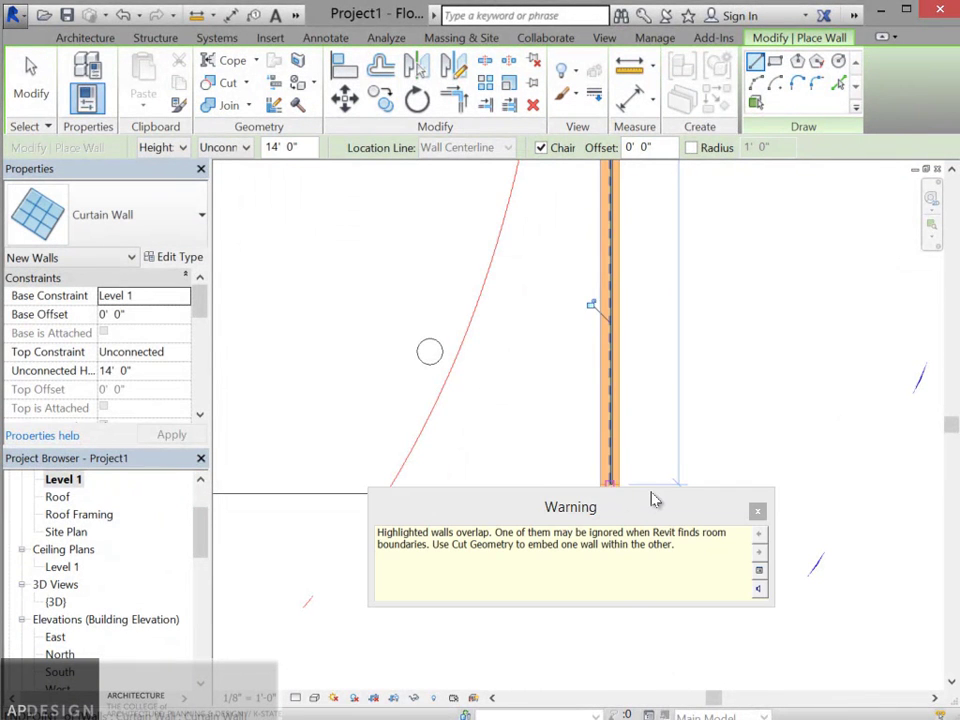
{"action": "scroll", "coordinate": [652, 494], "scroll_direction": "down", "scroll_amount": 4}
{"action": "left_click", "coordinate": [759, 512]}
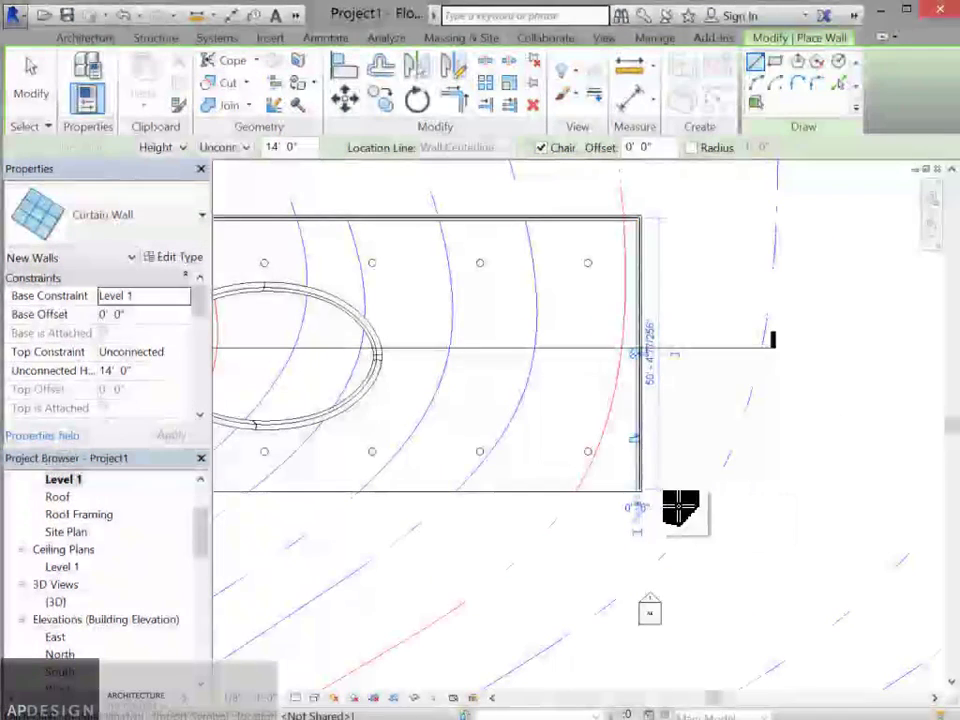
{"action": "scroll", "coordinate": [700, 508], "scroll_direction": "up", "scroll_amount": 4}
{"action": "left_click", "coordinate": [30, 80]}
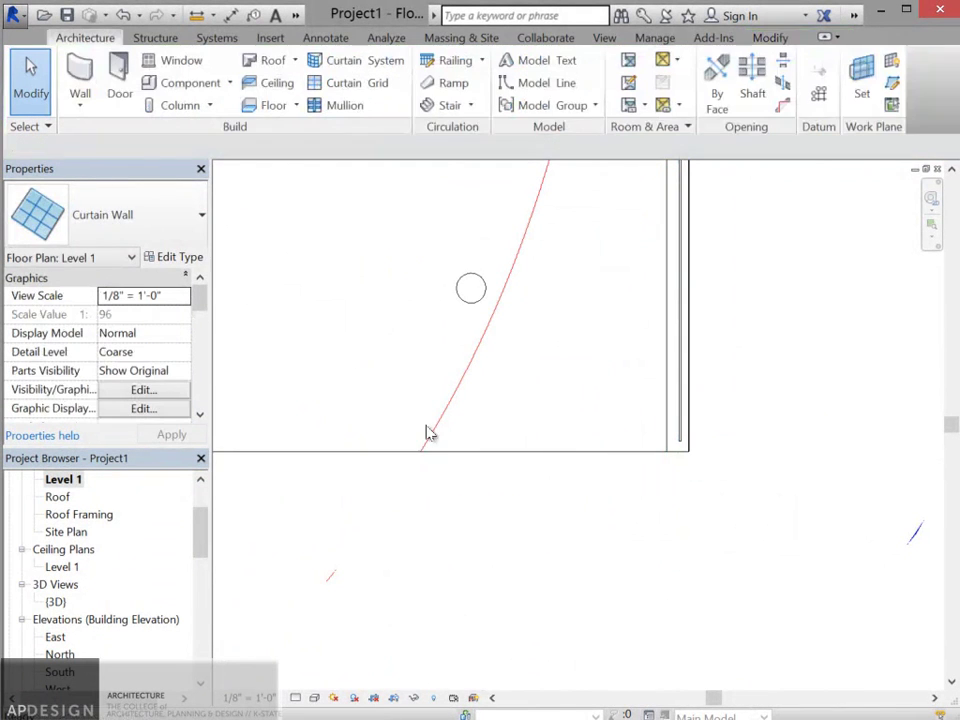
Step: Open the default 3D view and select the Generic - 12" 2 wall along the pad's south edge to check its constraints
{"action": "left_click", "coordinate": [474, 452]}
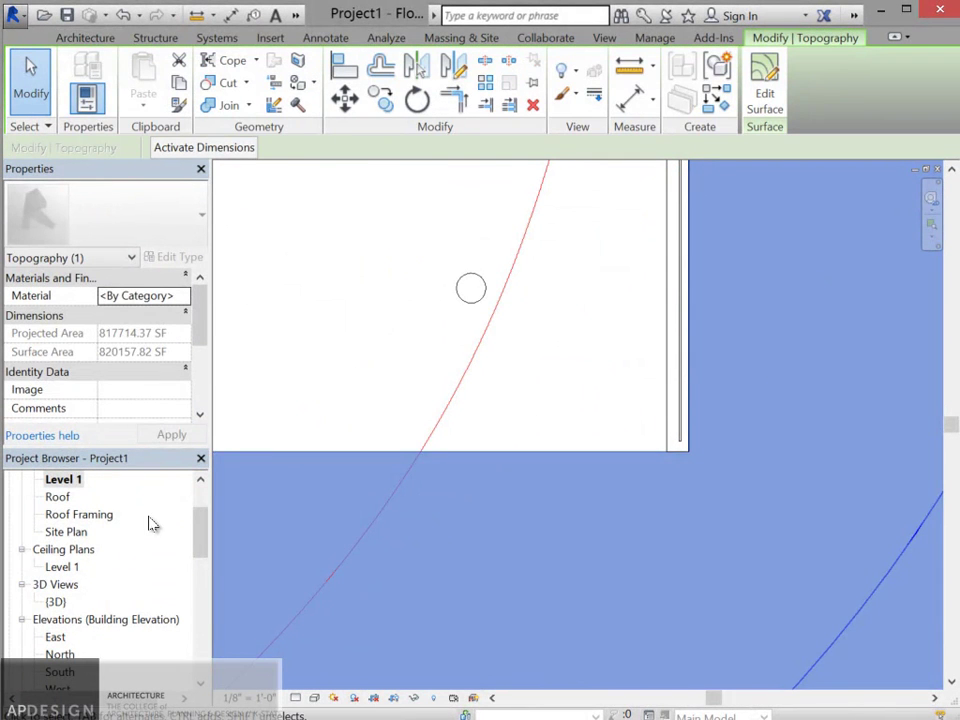
{"action": "double_click", "coordinate": [56, 601]}
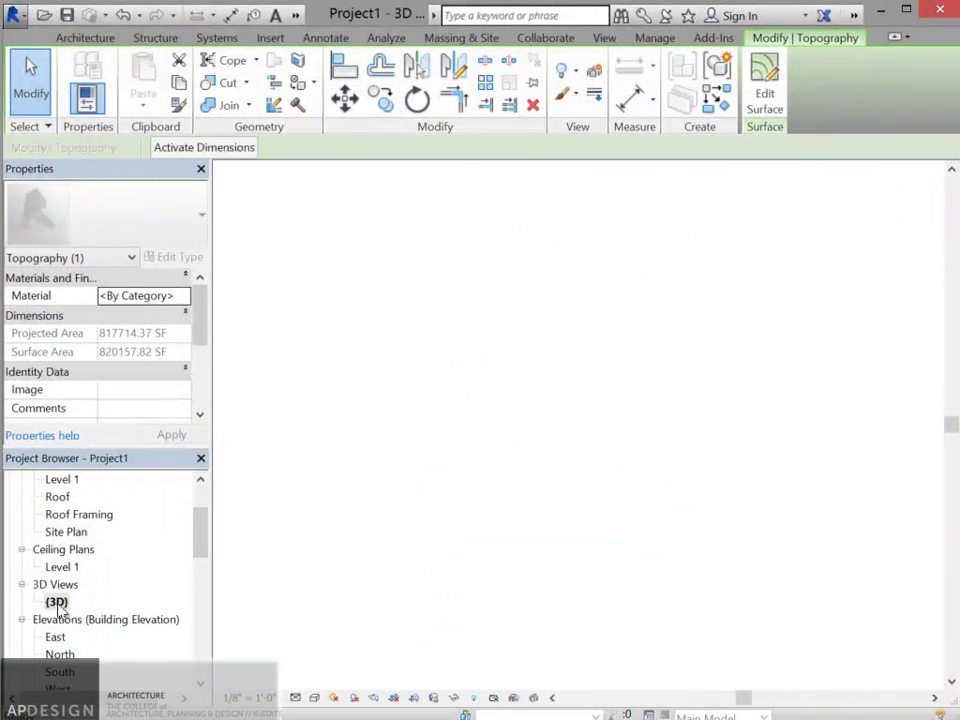
{"action": "scroll", "coordinate": [561, 514], "scroll_direction": "down", "scroll_amount": 5}
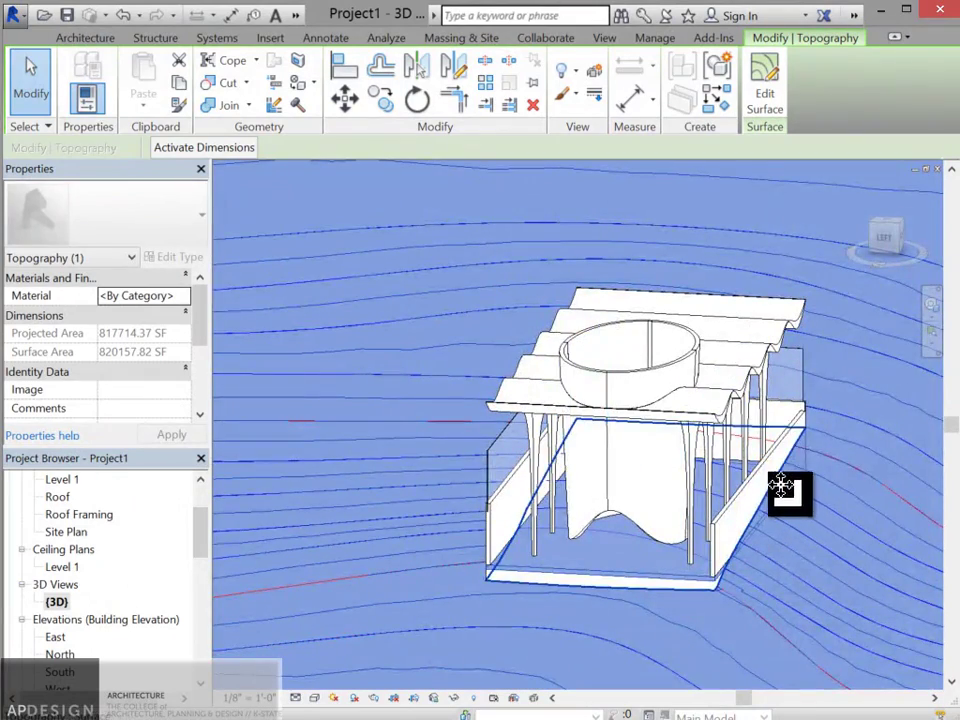
{"action": "left_click", "coordinate": [797, 440]}
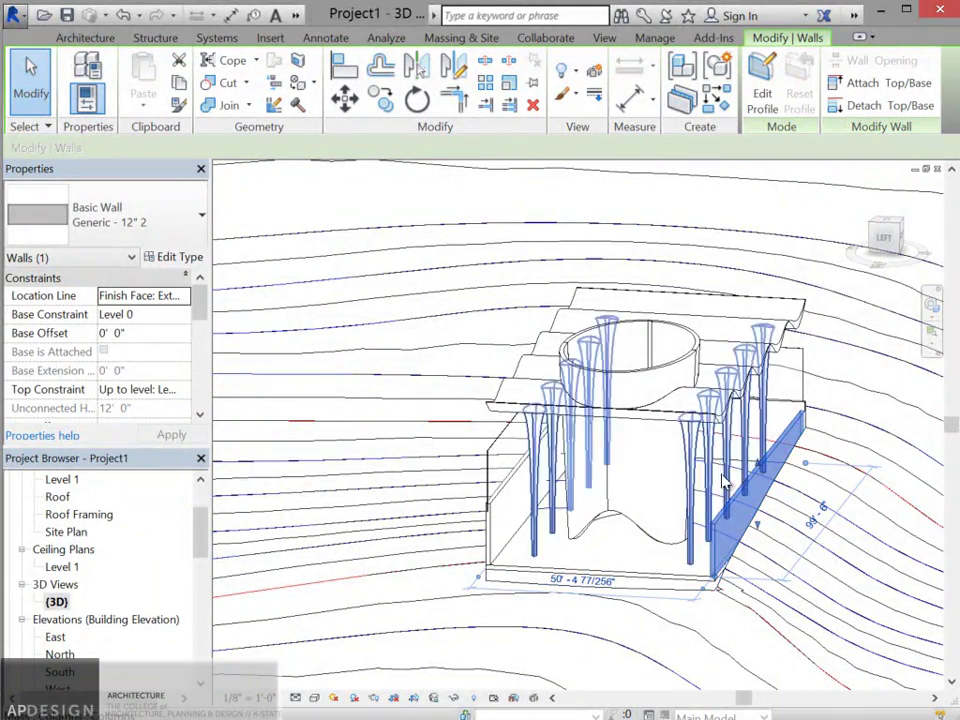
{"action": "scroll", "coordinate": [821, 420], "scroll_direction": "up", "scroll_amount": 5}
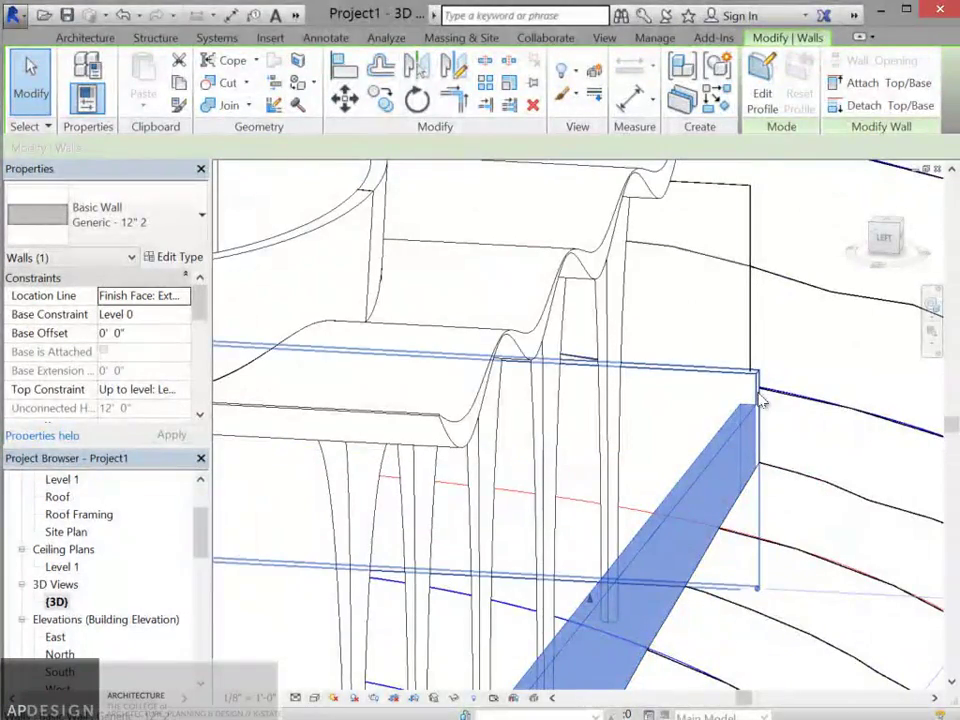
Step: Set the top constraint of the east Generic - 12" 2 wall to Up to level: Level 1
{"action": "left_click", "coordinate": [760, 398]}
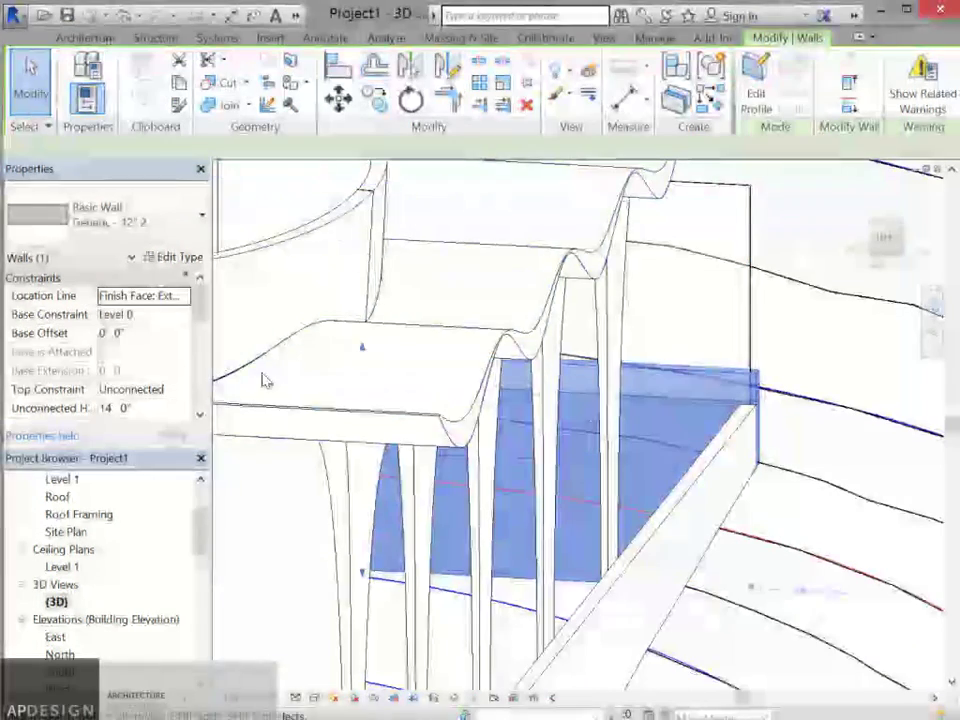
{"action": "left_click", "coordinate": [162, 388]}
{"action": "left_click", "coordinate": [185, 391]}
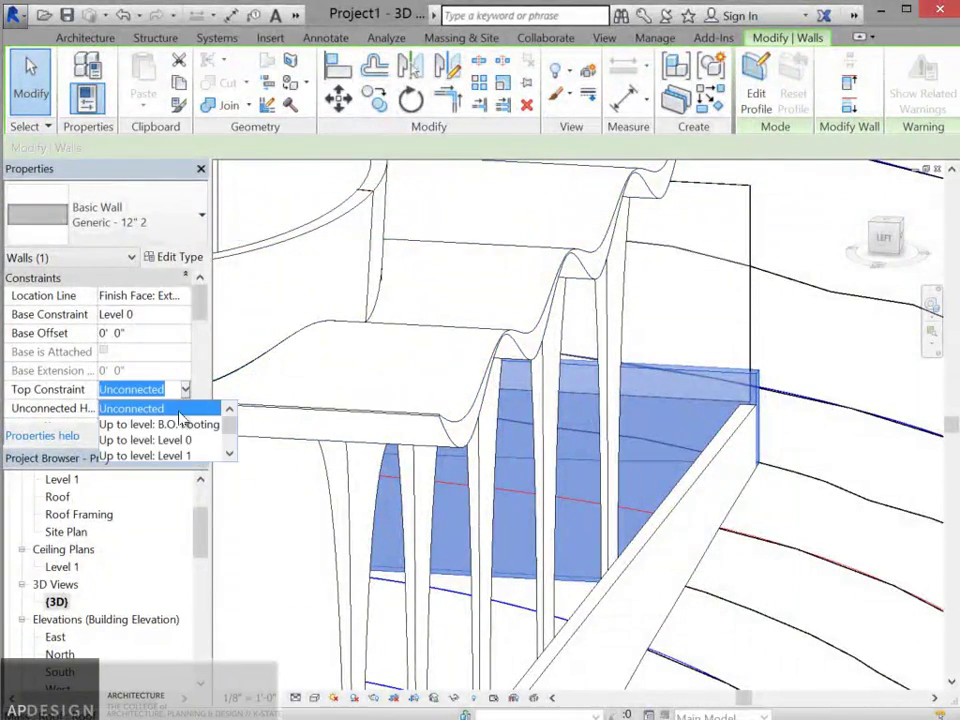
{"action": "left_click", "coordinate": [175, 456]}
{"action": "scroll", "coordinate": [456, 454], "scroll_direction": "down", "scroll_amount": 5}
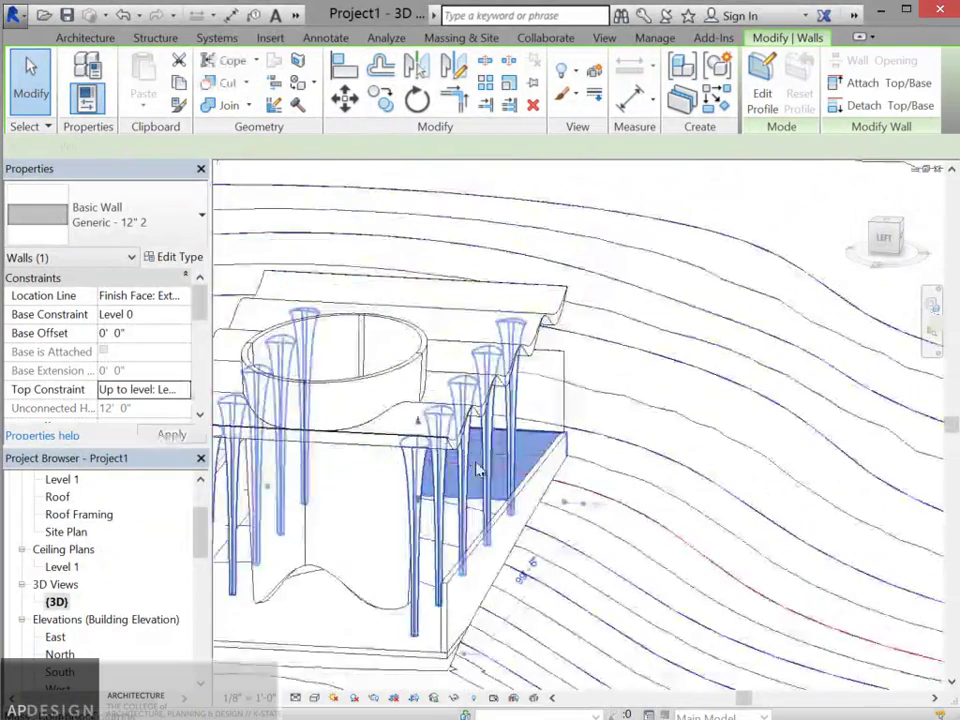
Step: Set the top constraint of the north Generic - 12" 2 wall to Up to level: Level 1
{"action": "middle_click_drag", "start_coordinate": [279, 527], "coordinate": [420, 517], "text": "shift"}
{"action": "middle_click_drag", "start_coordinate": [420, 517], "coordinate": [381, 514]}
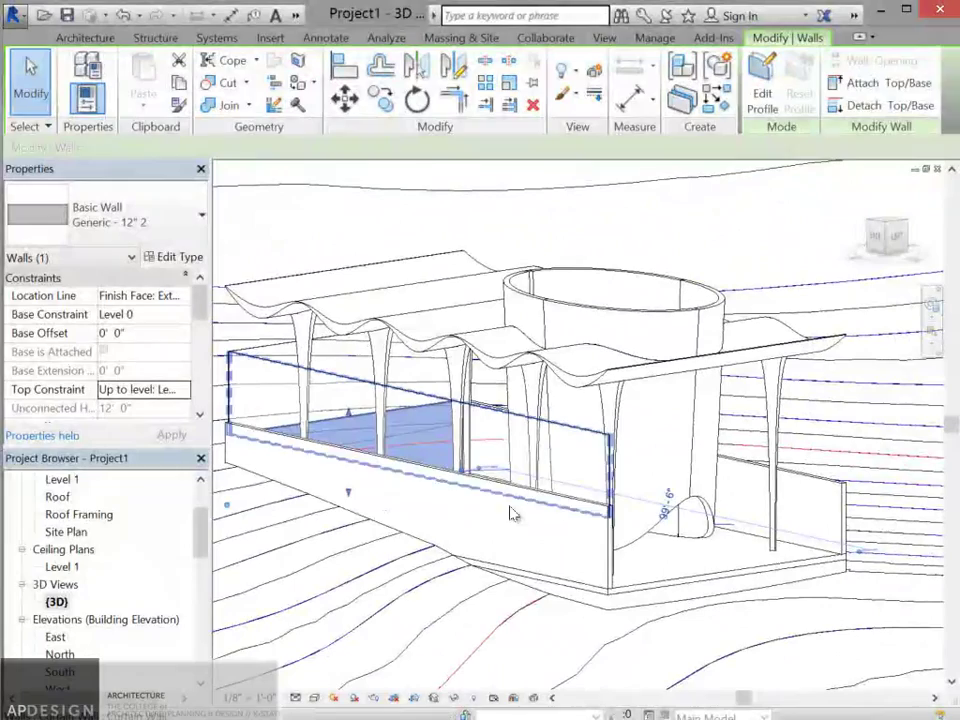
{"action": "left_click", "coordinate": [611, 551]}
{"action": "left_click", "coordinate": [158, 389]}
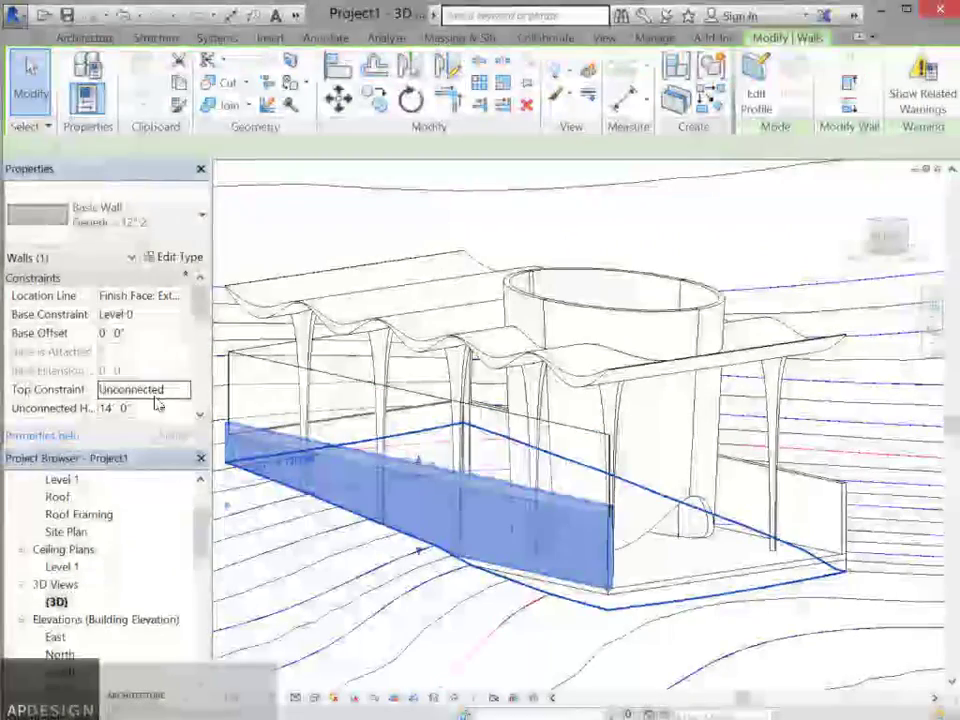
{"action": "left_click", "coordinate": [185, 390]}
{"action": "scroll", "coordinate": [173, 451], "scroll_direction": "down", "scroll_amount": 1}
{"action": "left_click", "coordinate": [173, 452]}
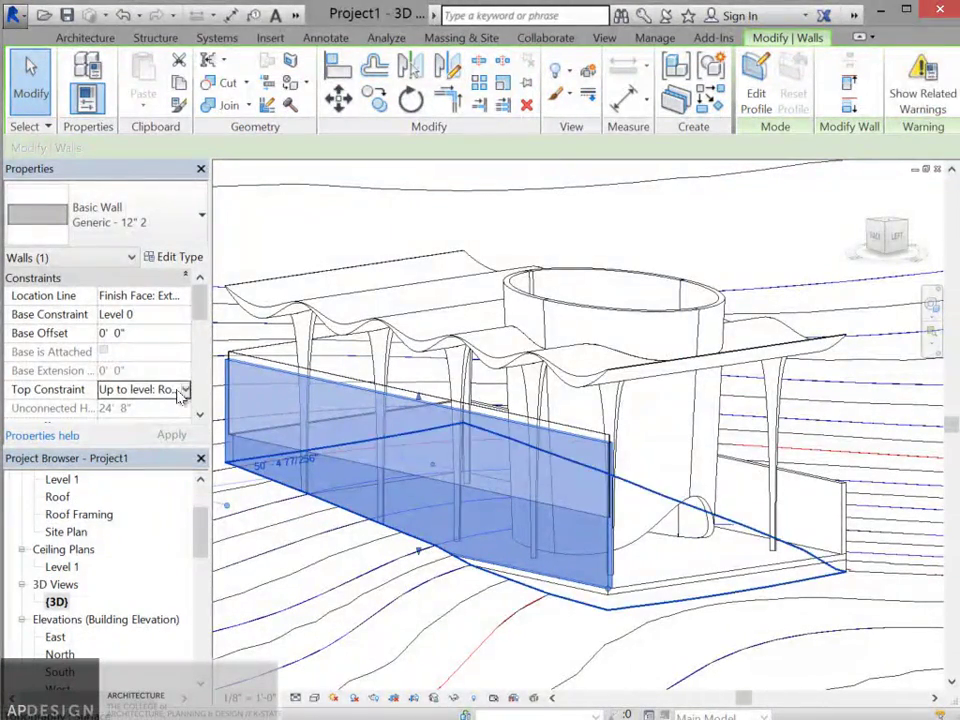
{"action": "left_click", "coordinate": [185, 390]}
{"action": "left_click", "coordinate": [178, 424]}
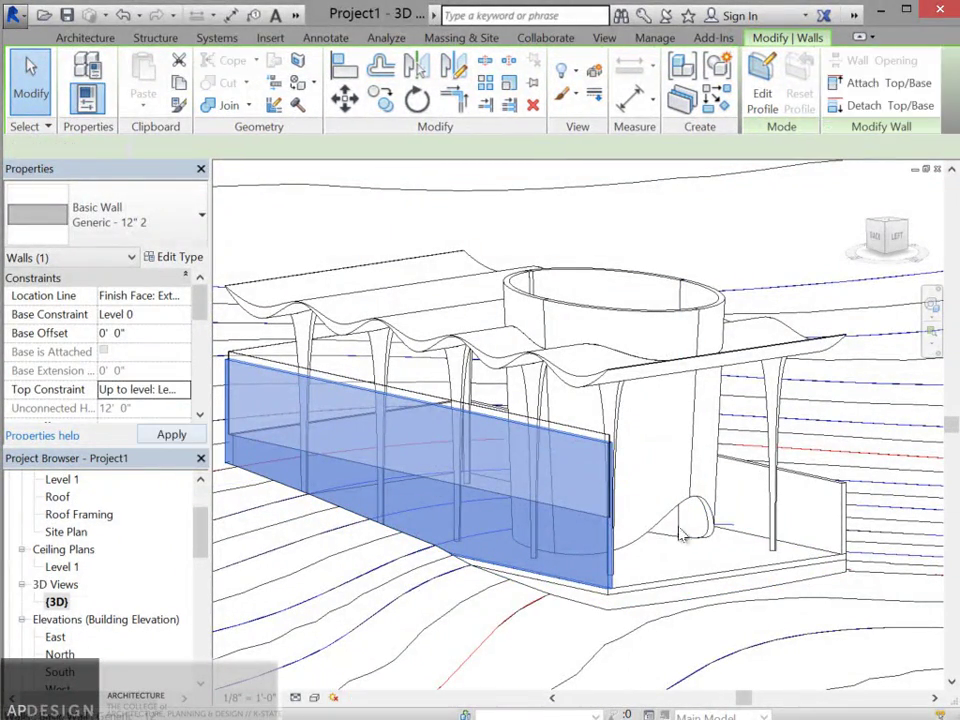
Step: Check the north curtain wall's constraints in 3D and open the Level 1 floor plan
{"action": "middle_click_drag", "start_coordinate": [711, 555], "coordinate": [669, 552]}
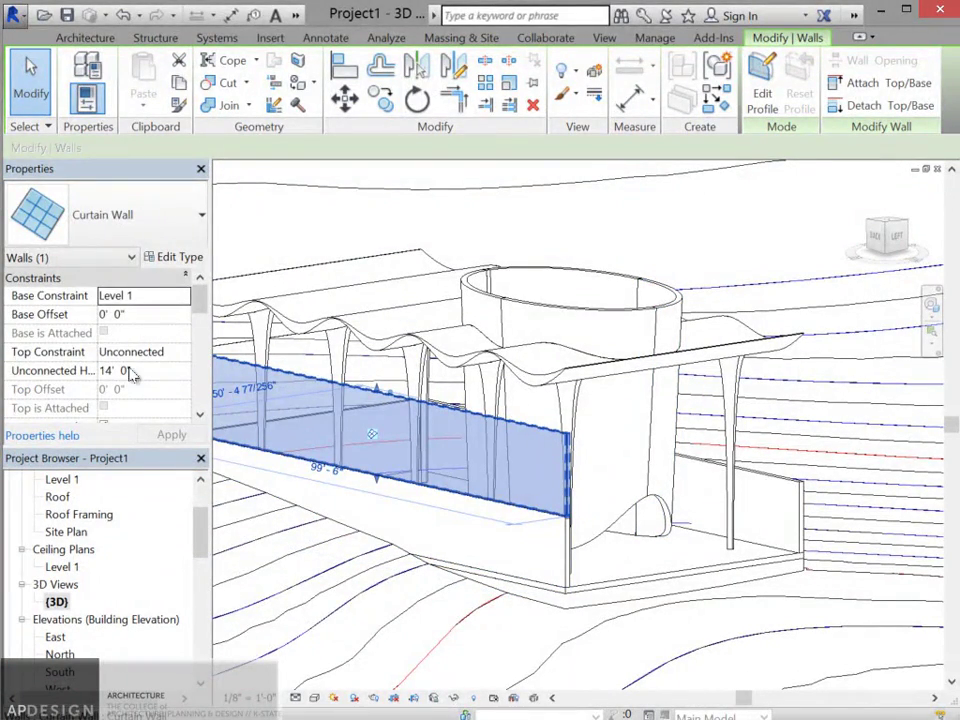
{"action": "middle_click_drag", "start_coordinate": [677, 474], "coordinate": [450, 560], "text": "shift"}
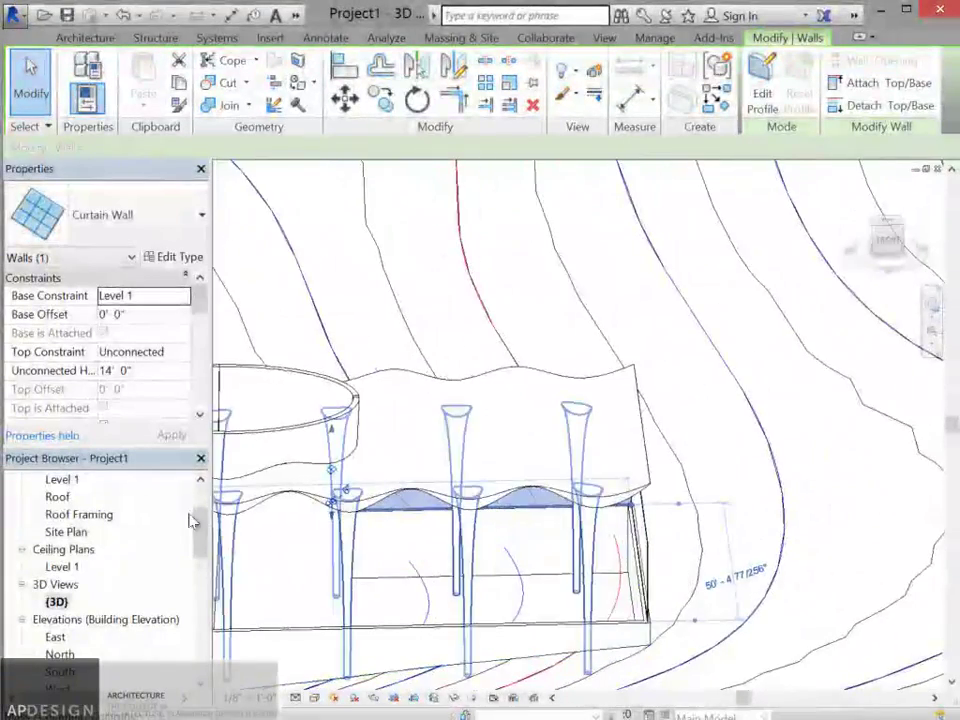
{"action": "double_click", "coordinate": [62, 480]}
{"action": "scroll", "coordinate": [551, 459], "scroll_direction": "down", "scroll_amount": 4}
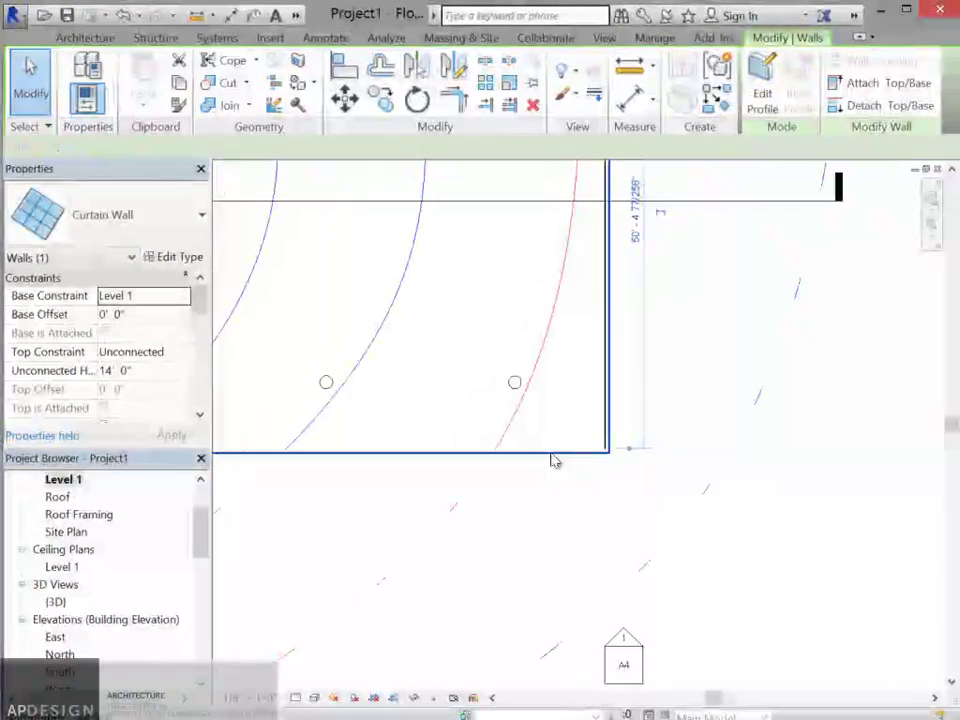
{"action": "scroll", "coordinate": [290, 280], "scroll_direction": "up", "scroll_amount": 5}
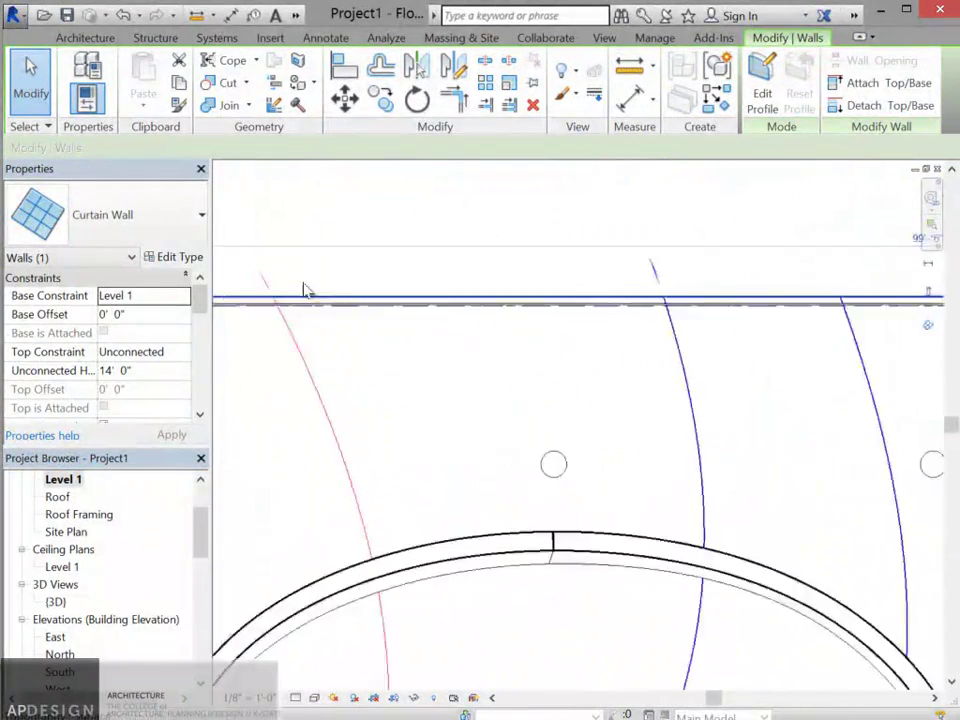
{"action": "scroll", "coordinate": [313, 302], "scroll_direction": "down", "scroll_amount": 3}
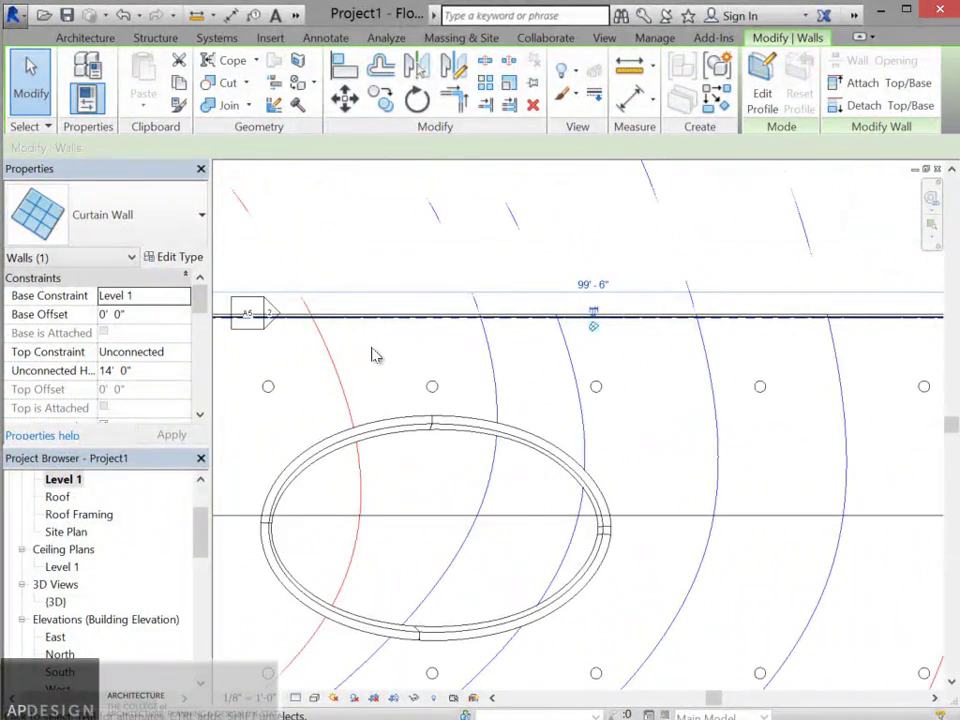
{"action": "left_click_drag", "start_coordinate": [202, 513], "coordinate": [211, 485]}
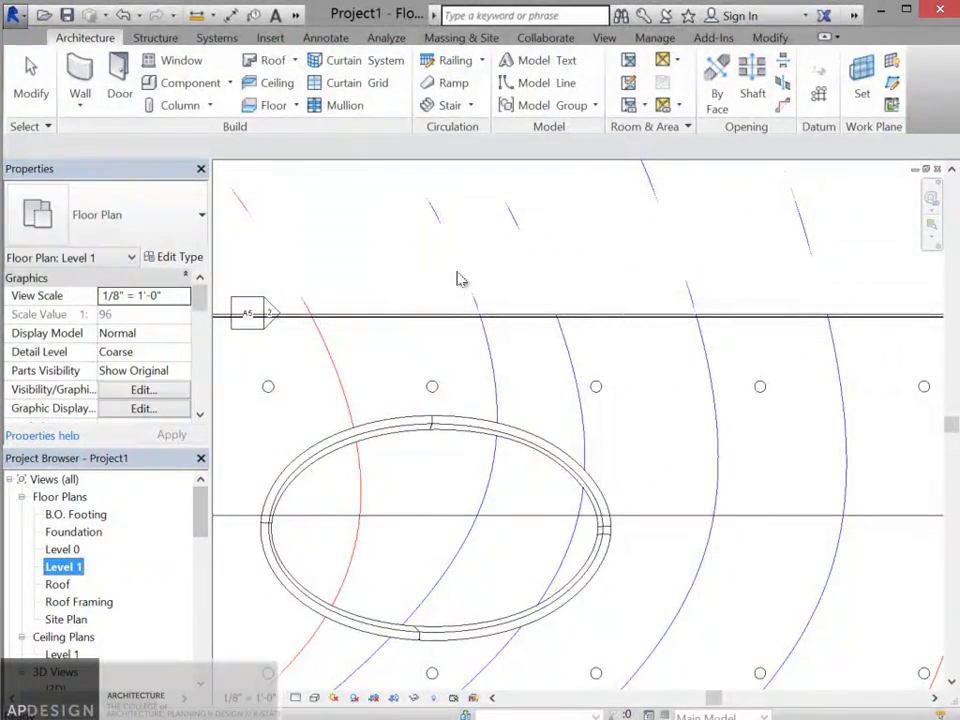
{"action": "left_click", "coordinate": [458, 316]}
{"action": "scroll", "coordinate": [463, 287], "scroll_direction": "down", "scroll_amount": 4}
{"action": "scroll", "coordinate": [688, 490], "scroll_direction": "up", "scroll_amount": 3}
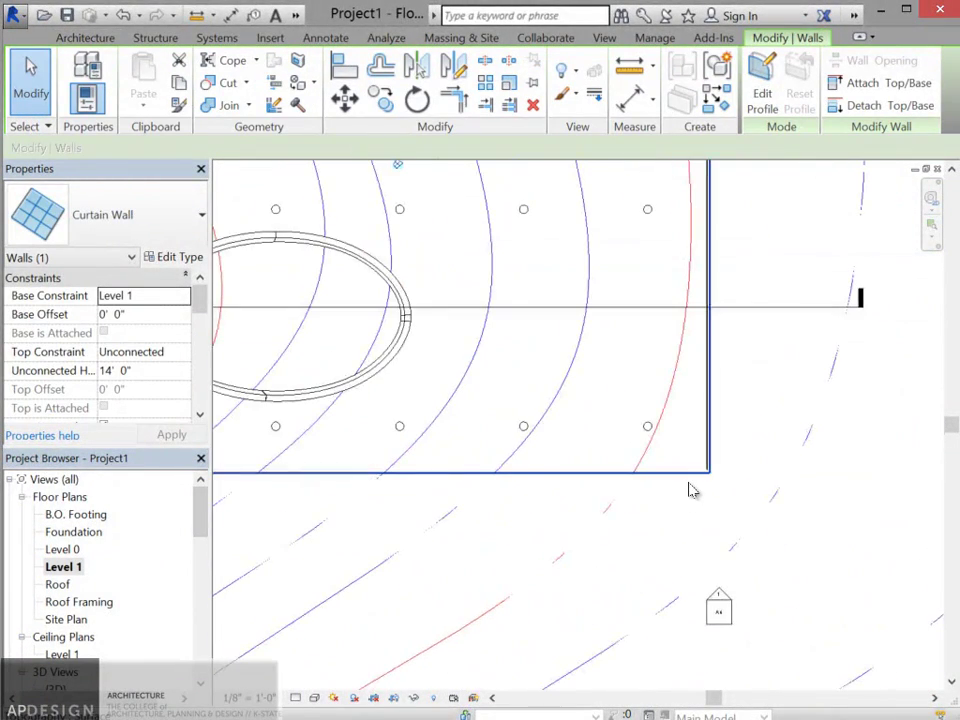
{"action": "scroll", "coordinate": [570, 489], "scroll_direction": "down", "scroll_amount": 2}
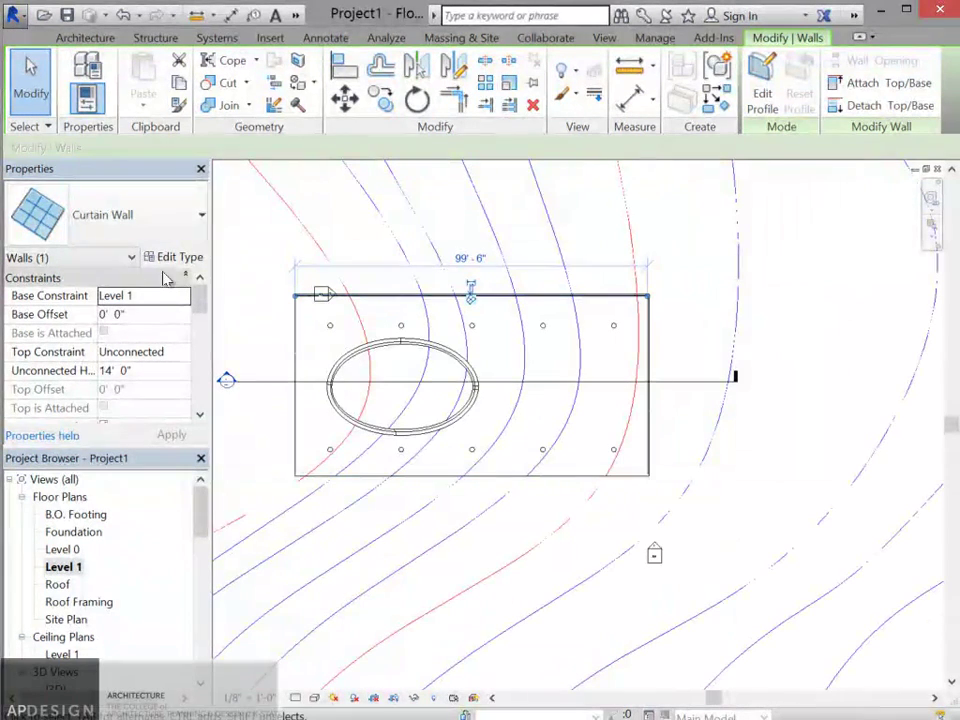
{"action": "scroll", "coordinate": [650, 483], "scroll_direction": "up", "scroll_amount": 3}
{"action": "left_click", "coordinate": [78, 208]}
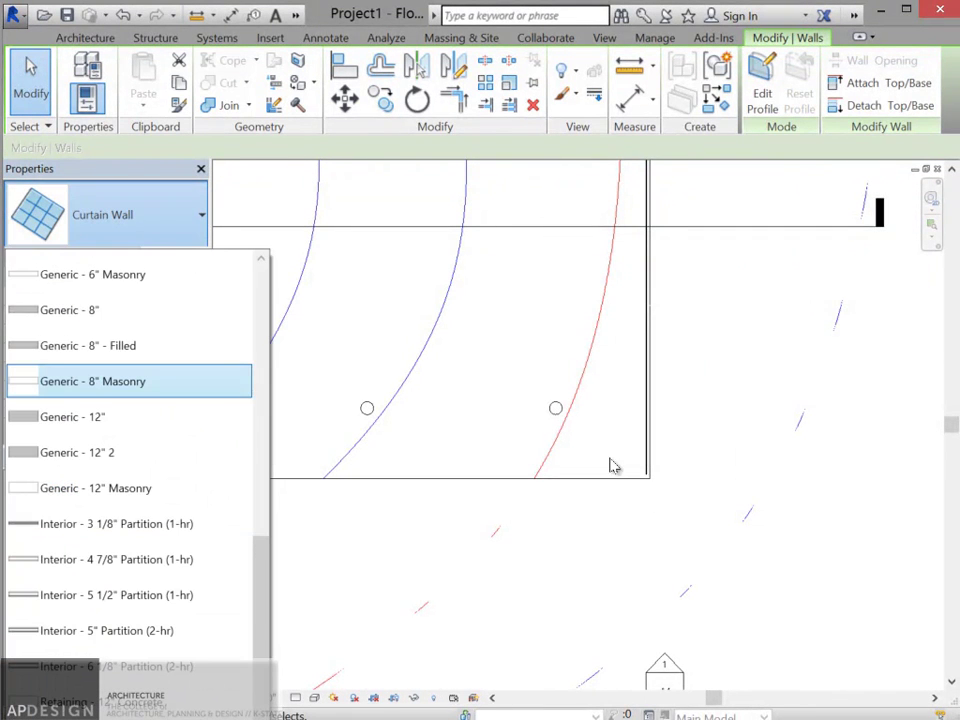
{"action": "left_click", "coordinate": [52, 34]}
Step: Draw a 14'-0" high curtain wall on Level 1 along the south edge, from the southeast to the southwest corner
{"action": "left_click", "coordinate": [70, 40]}
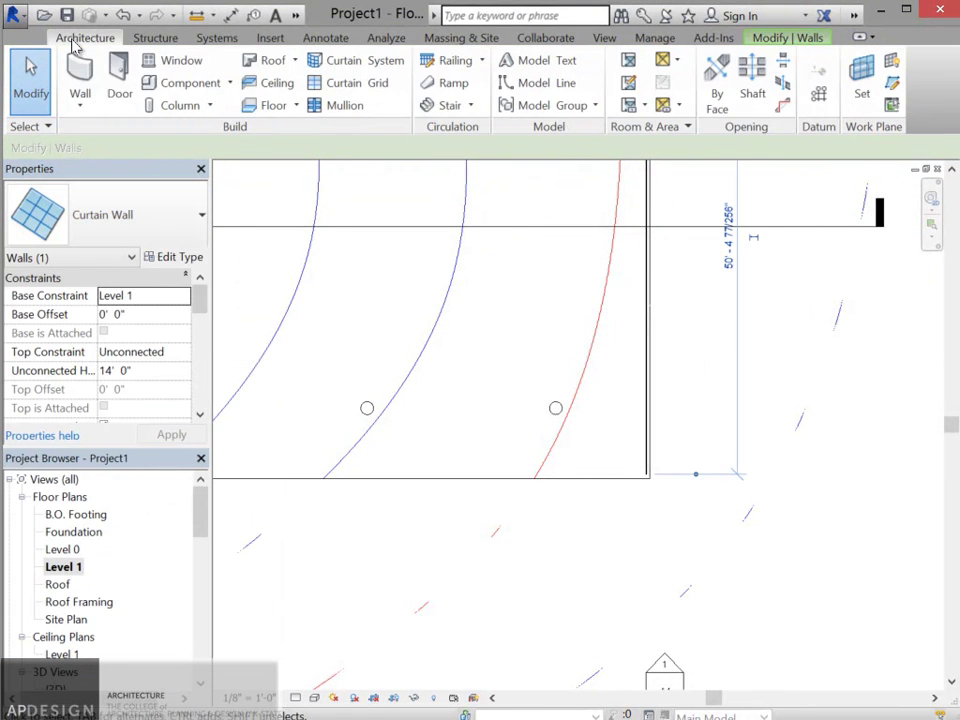
{"action": "left_click", "coordinate": [80, 80]}
{"action": "left_click", "coordinate": [646, 471]}
{"action": "scroll", "coordinate": [556, 473], "scroll_direction": "down", "scroll_amount": 9}
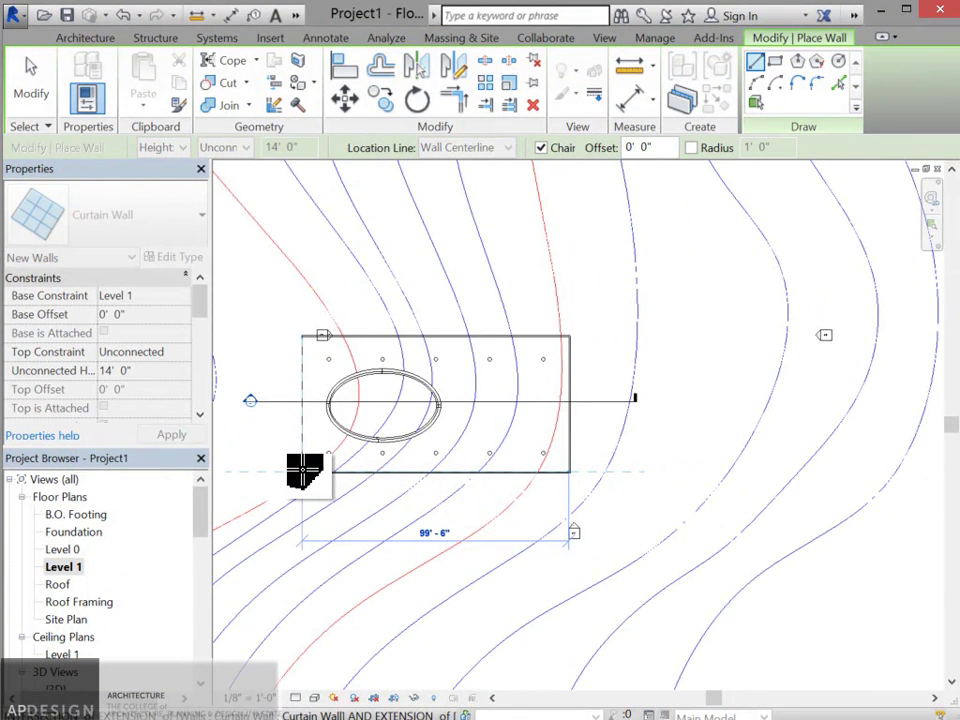
{"action": "scroll", "coordinate": [300, 471], "scroll_direction": "up", "scroll_amount": 5}
{"action": "left_click", "coordinate": [304, 471]}
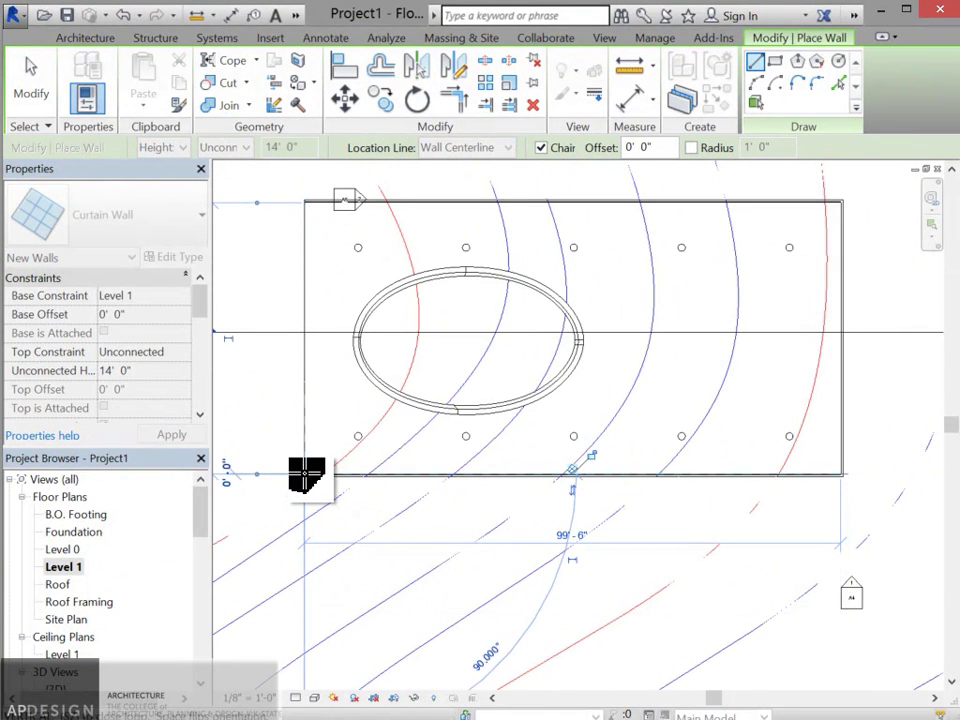
{"action": "key", "text": "m"}
{"action": "key", "text": "v"}
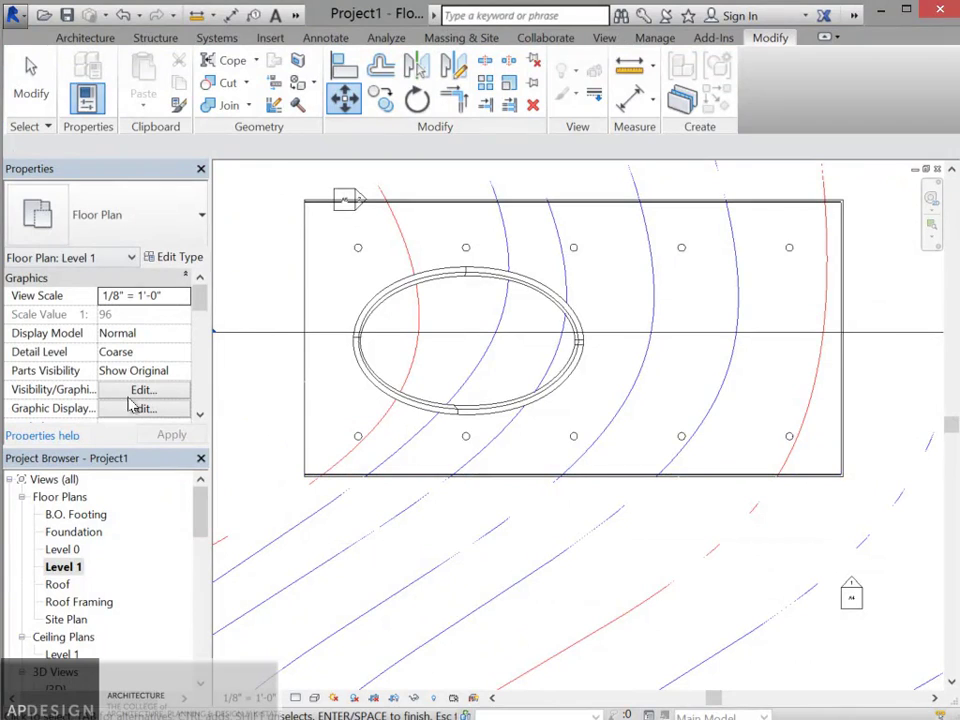
Step: Open the default 3D view and examine from several sides how the curtain walls sit between the base walls and the wavy roof
{"action": "double_click", "coordinate": [57, 690]}
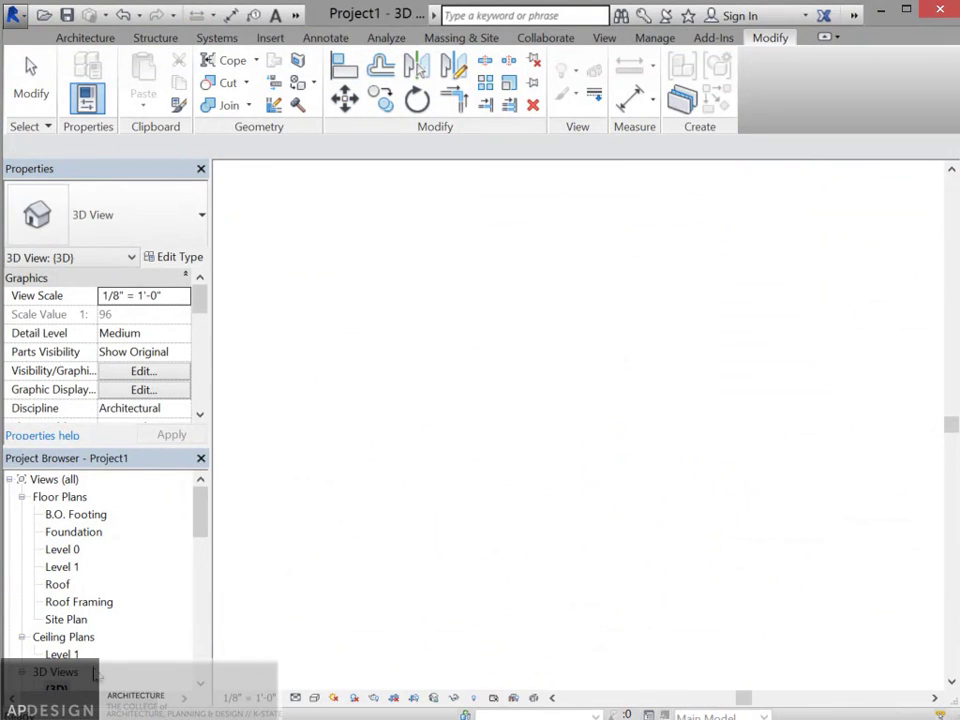
{"action": "scroll", "coordinate": [506, 452], "scroll_direction": "down", "scroll_amount": 5}
{"action": "middle_click_drag", "start_coordinate": [510, 450], "coordinate": [703, 484], "text": "shift"}
{"action": "scroll", "coordinate": [590, 475], "scroll_direction": "up", "scroll_amount": 8}
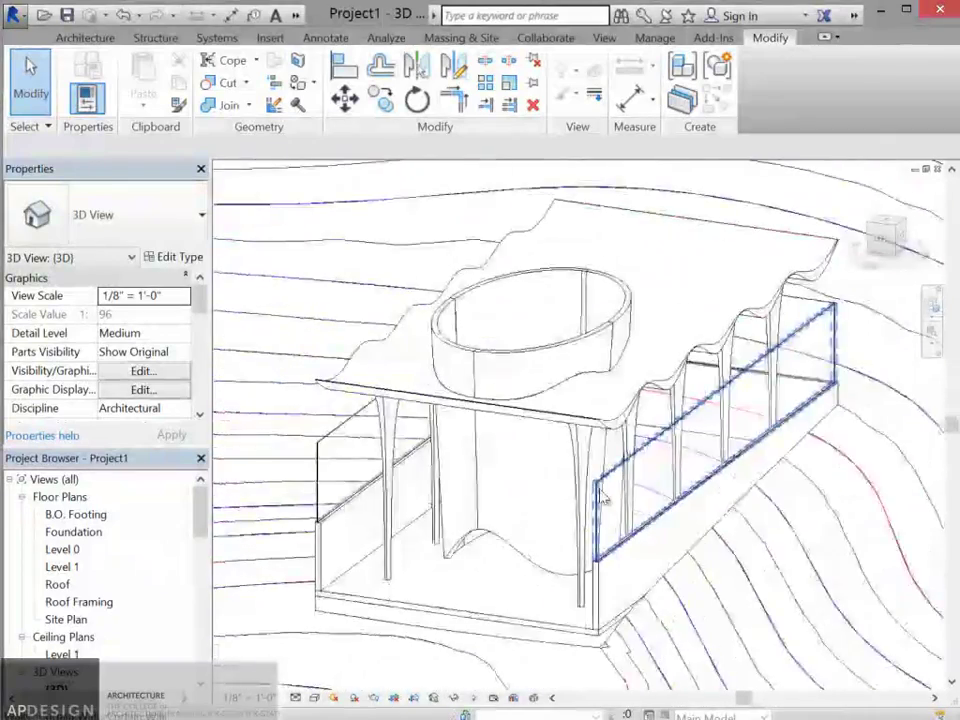
{"action": "scroll", "coordinate": [591, 478], "scroll_direction": "down", "scroll_amount": 3}
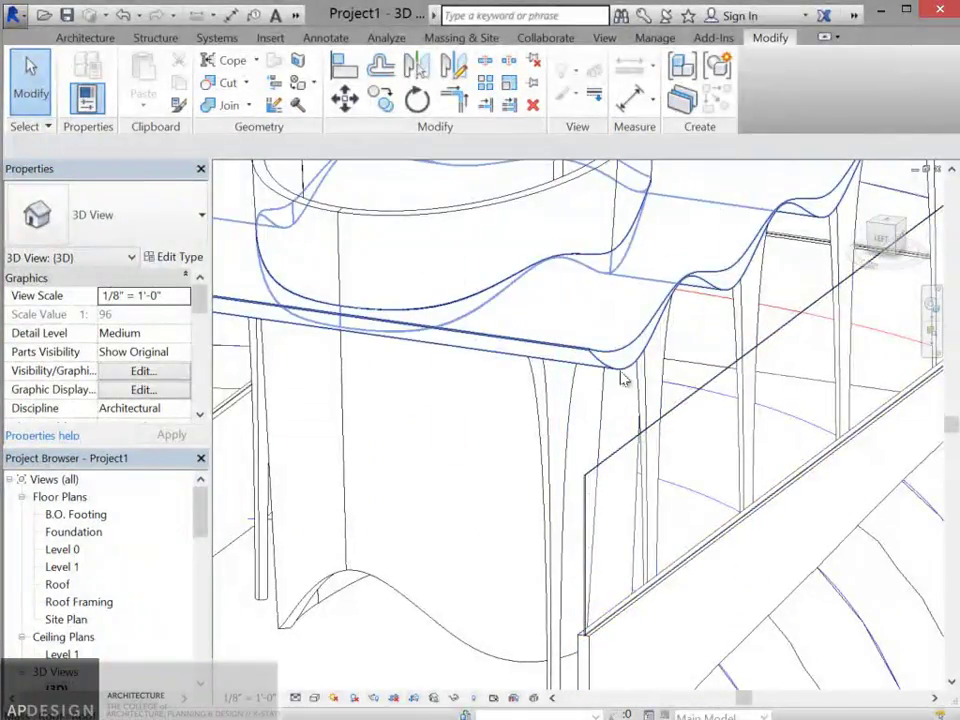
{"action": "scroll", "coordinate": [600, 386], "scroll_direction": "down", "scroll_amount": 2}
{"action": "middle_click_drag", "start_coordinate": [536, 403], "coordinate": [600, 316]}
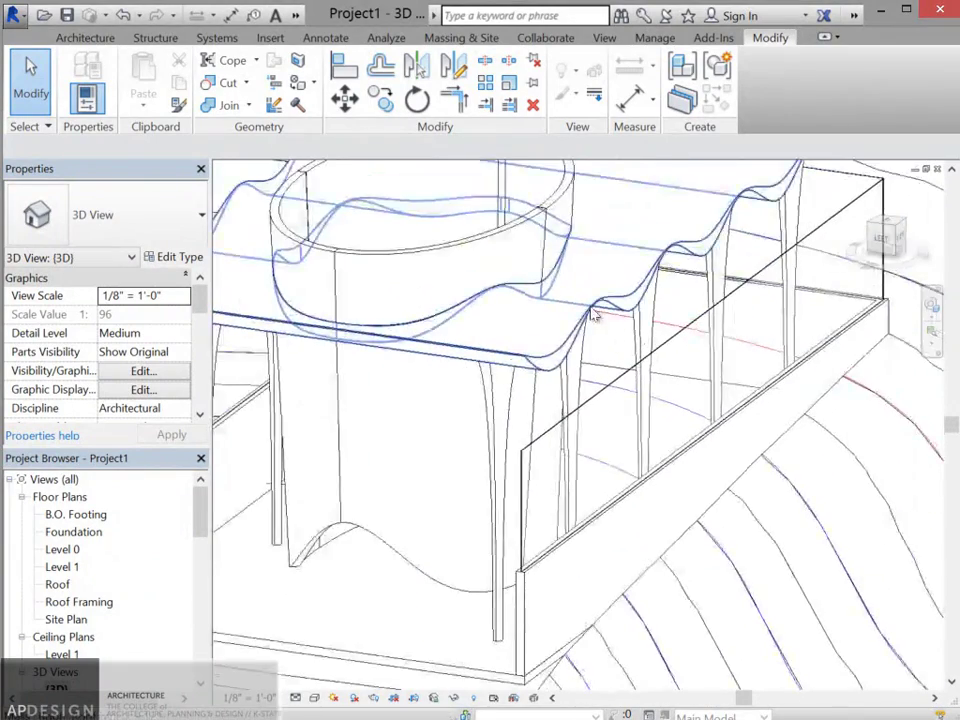
{"action": "scroll", "coordinate": [605, 338], "scroll_direction": "down", "scroll_amount": 5}
{"action": "scroll", "coordinate": [707, 280], "scroll_direction": "up", "scroll_amount": 6}
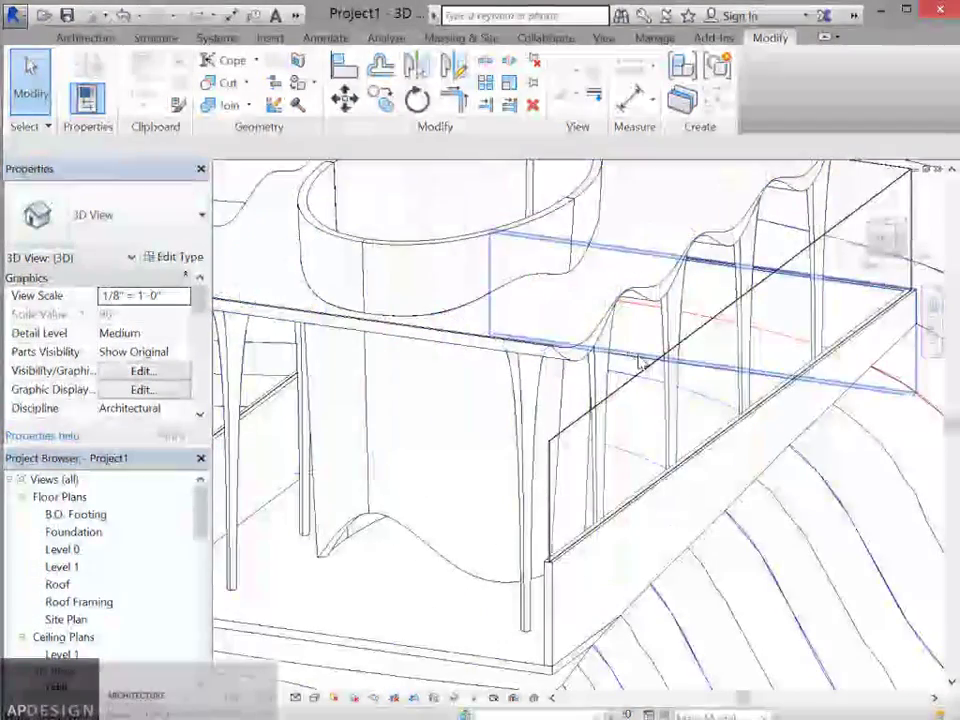
{"action": "scroll", "coordinate": [677, 284], "scroll_direction": "down", "scroll_amount": 3}
{"action": "middle_click_drag", "start_coordinate": [677, 284], "coordinate": [700, 320], "text": "shift"}
{"action": "scroll", "coordinate": [690, 315], "scroll_direction": "up", "scroll_amount": 4}
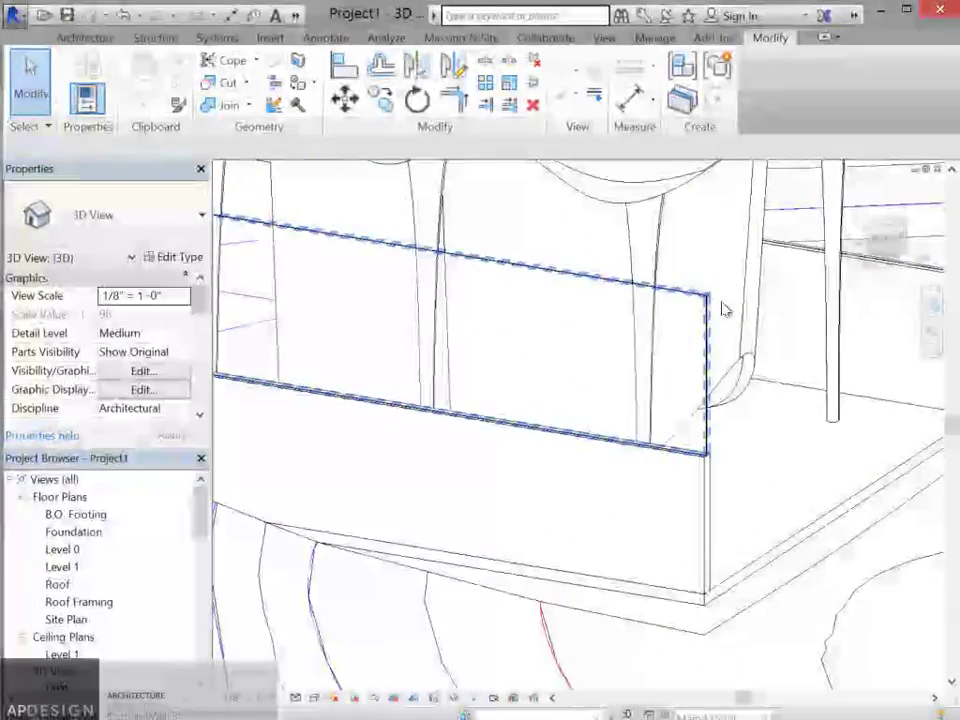
{"action": "scroll", "coordinate": [678, 316], "scroll_direction": "down", "scroll_amount": 3}
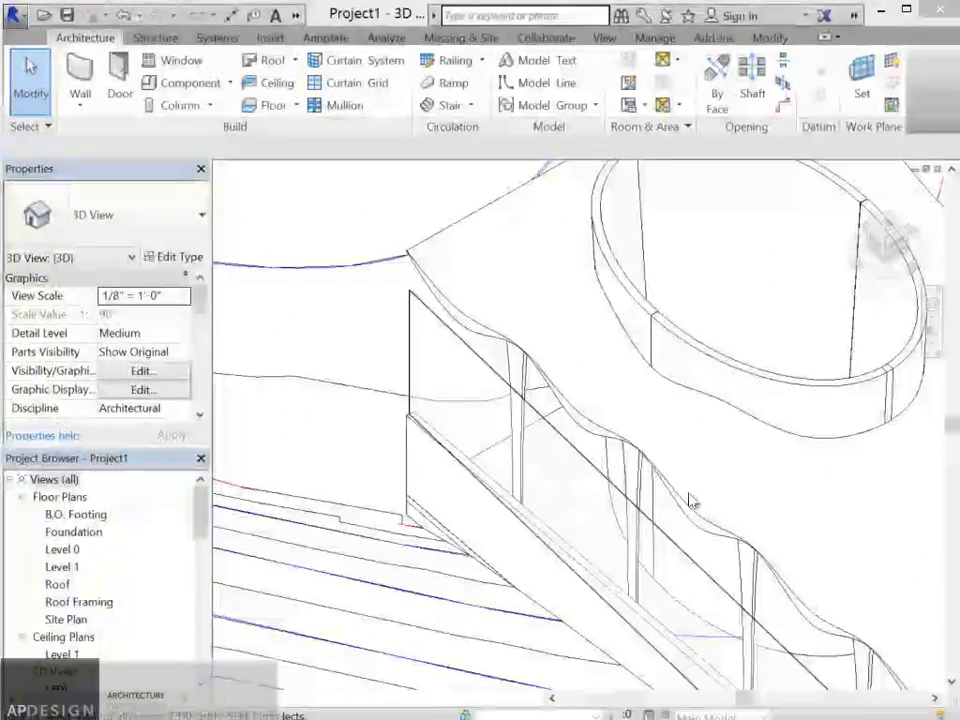
Step: Start a Roof by Face for the wavy roof mass, using the Insulation on Metal Deck - EPDM type
{"action": "left_click", "coordinate": [669, 486]}
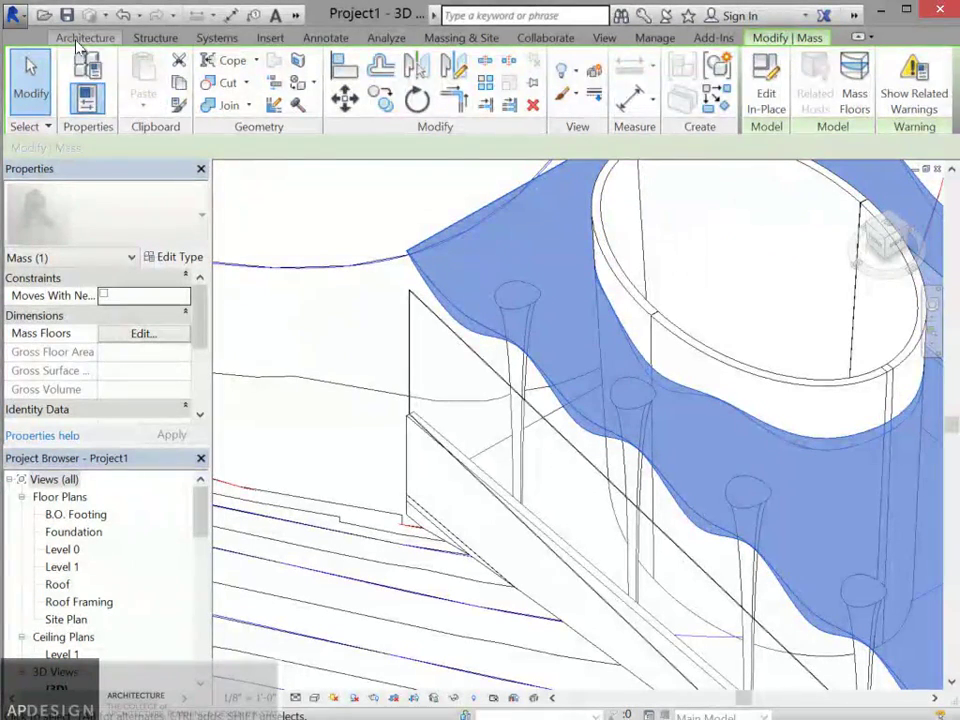
{"action": "left_click", "coordinate": [80, 40]}
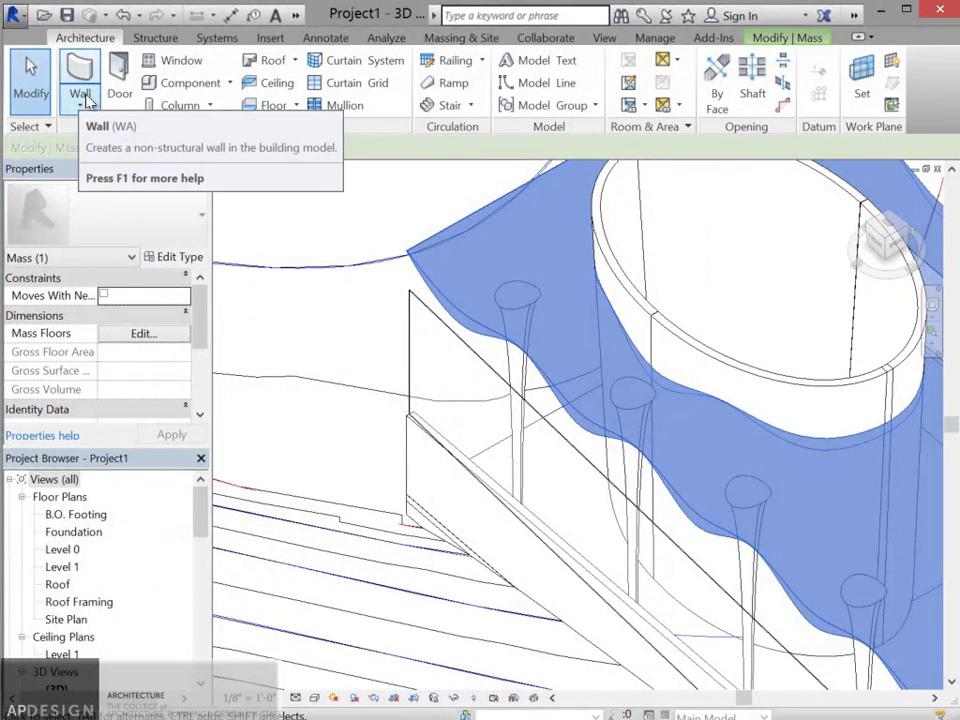
{"action": "left_click", "coordinate": [295, 62]}
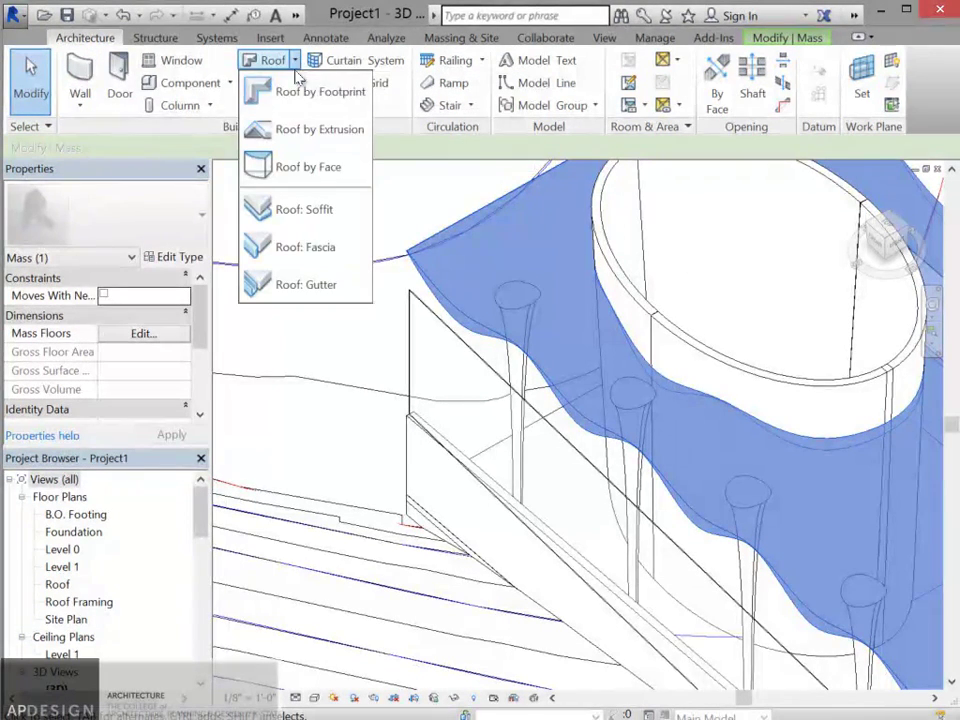
{"action": "left_click", "coordinate": [300, 169]}
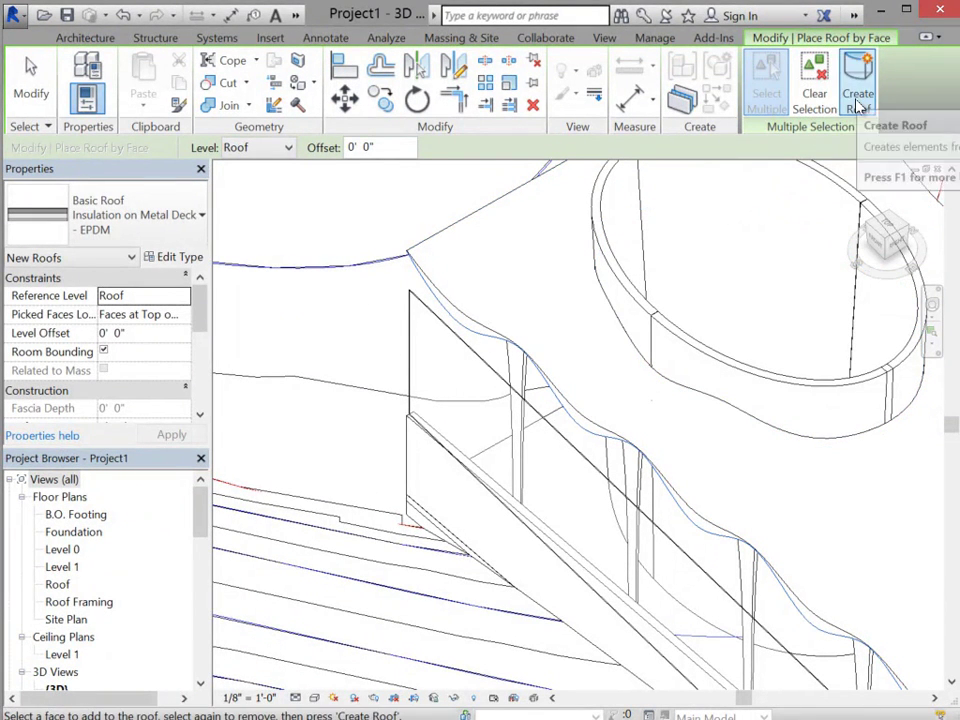
{"action": "left_click", "coordinate": [194, 217]}
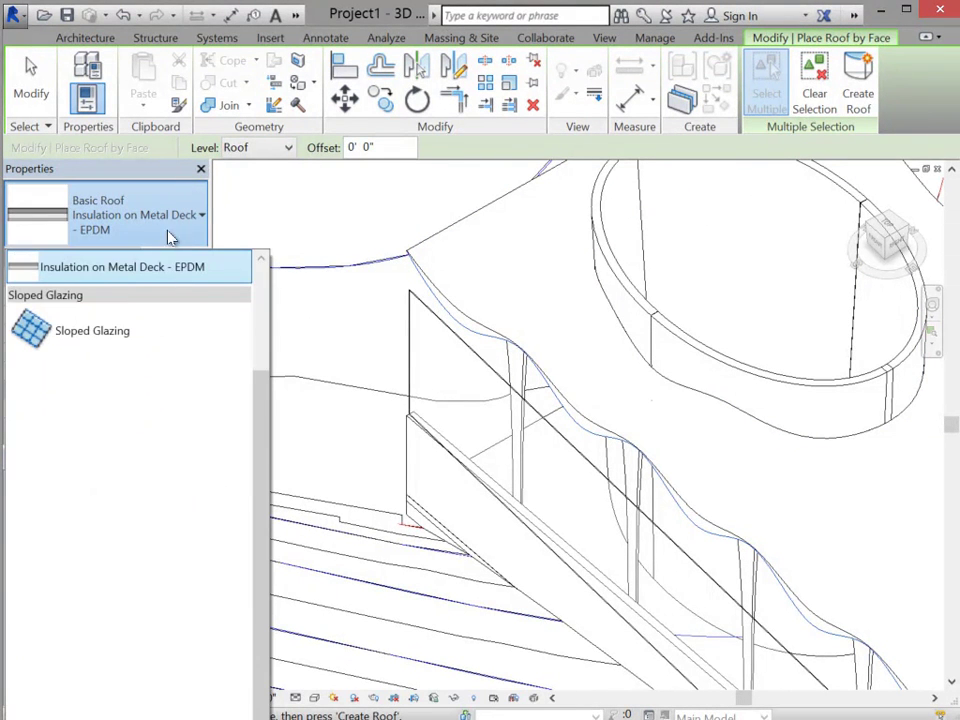
{"action": "left_click", "coordinate": [155, 264]}
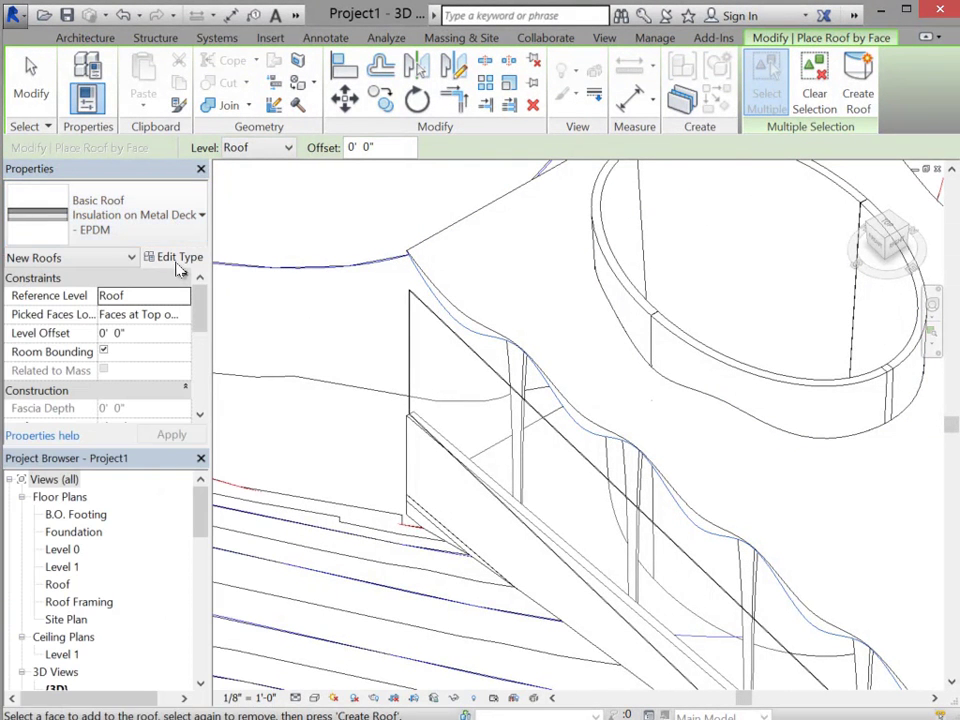
Step: Duplicate the Insulation on Metal Deck - EPDM roof type under the name RhinoRoof
{"action": "left_click", "coordinate": [182, 259]}
{"action": "left_click_drag", "start_coordinate": [463, 106], "coordinate": [370, 147]}
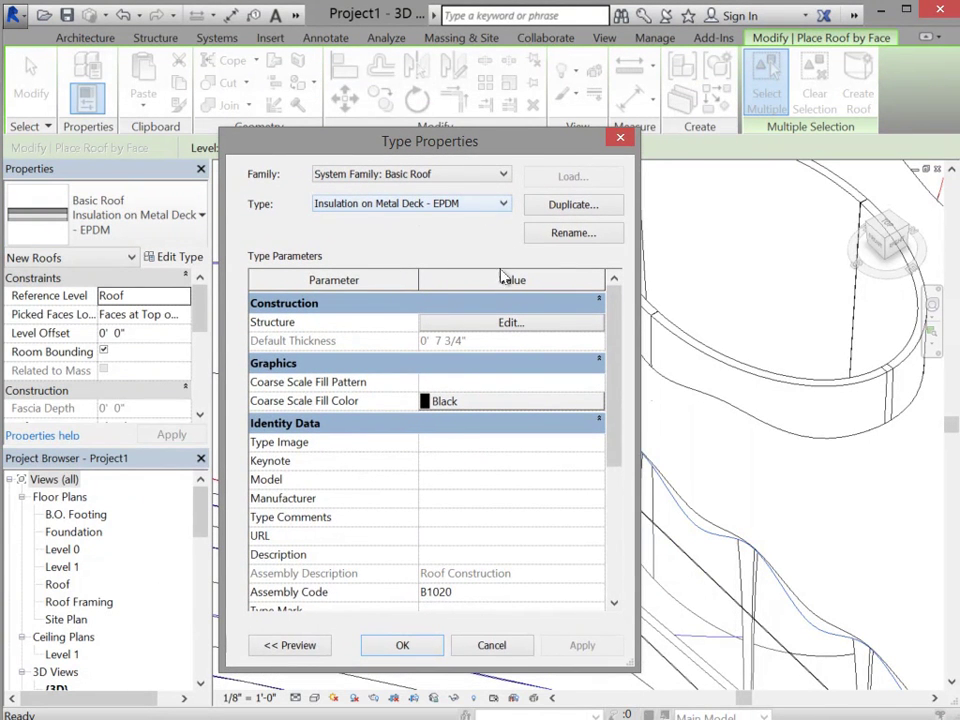
{"action": "left_click", "coordinate": [563, 207]}
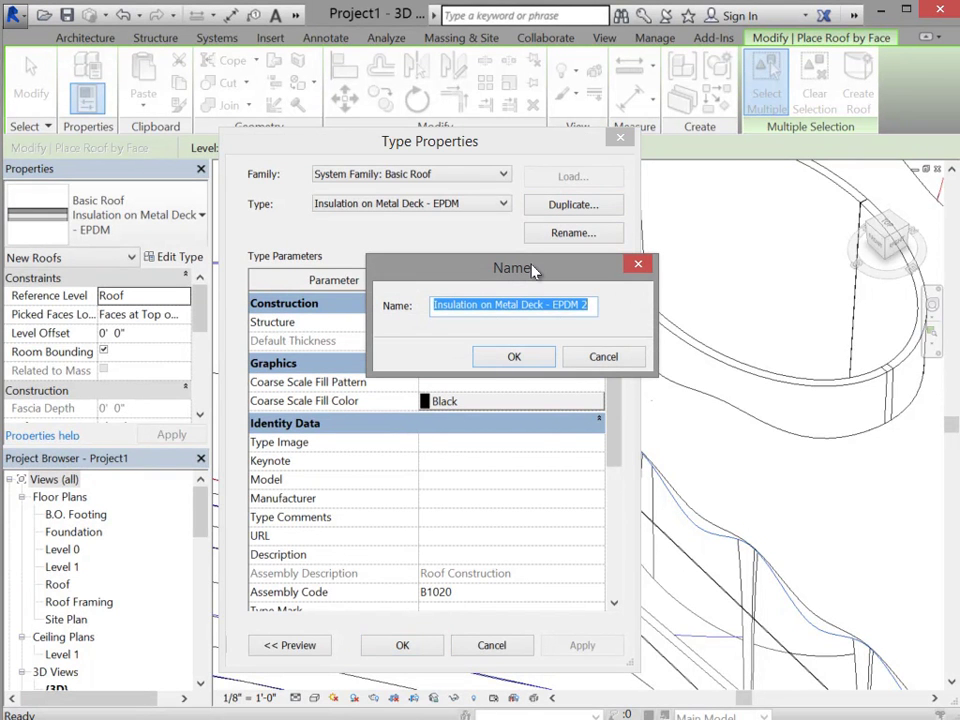
{"action": "type", "text": "Roo"}
{"action": "key", "text": "BackSpace"}
{"action": "key", "text": "BackSpace"}
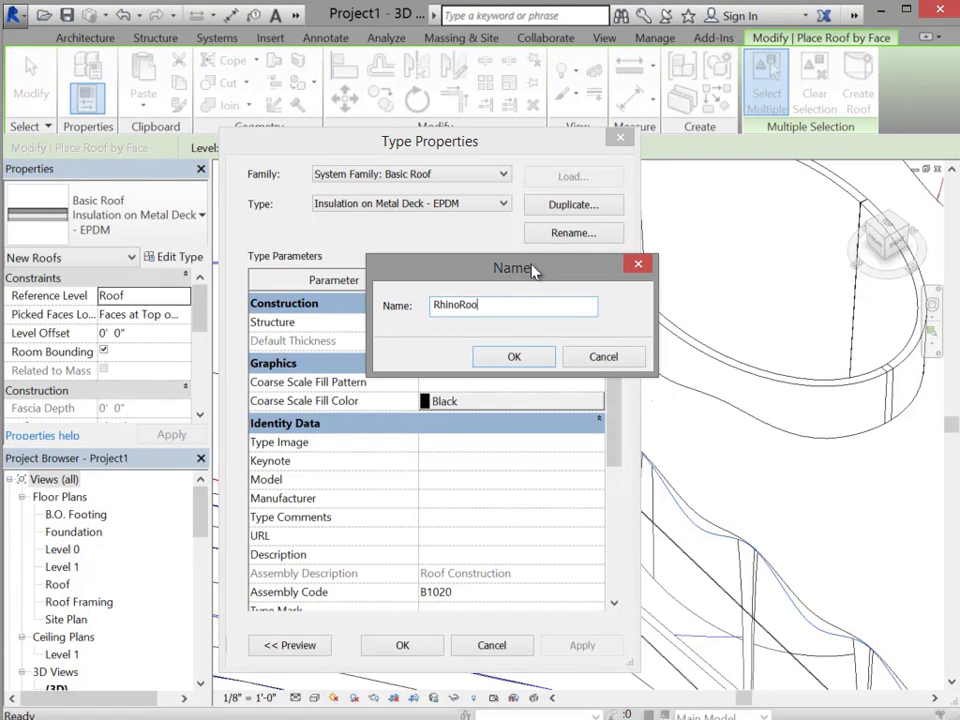
{"action": "left_click", "coordinate": [510, 358]}
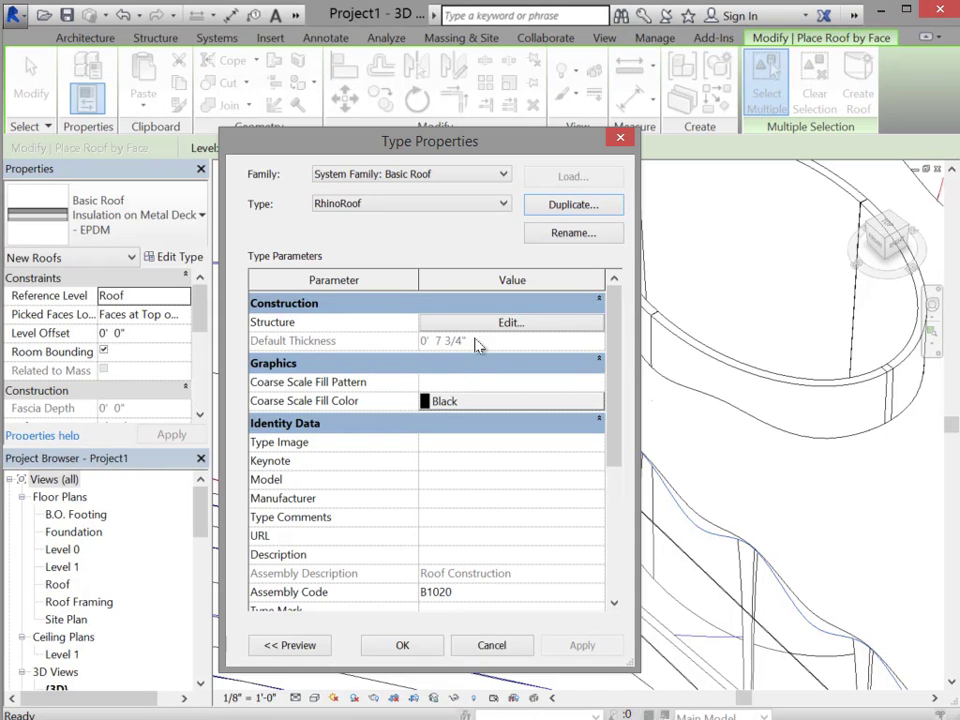
Step: Delete the EPDM finish, rigid insulation and metal deck layers from RhinoRoof's structure, keeping only the concrete structure layer
{"action": "left_click", "coordinate": [498, 325]}
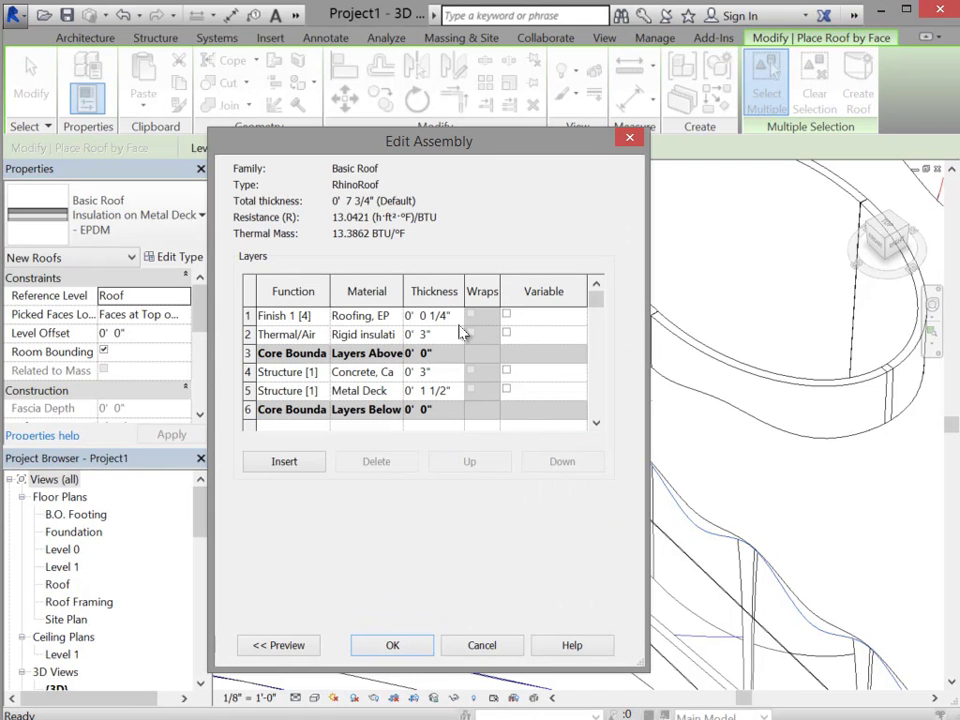
{"action": "left_click", "coordinate": [268, 320]}
{"action": "left_click", "coordinate": [376, 461]}
{"action": "left_click", "coordinate": [288, 298]}
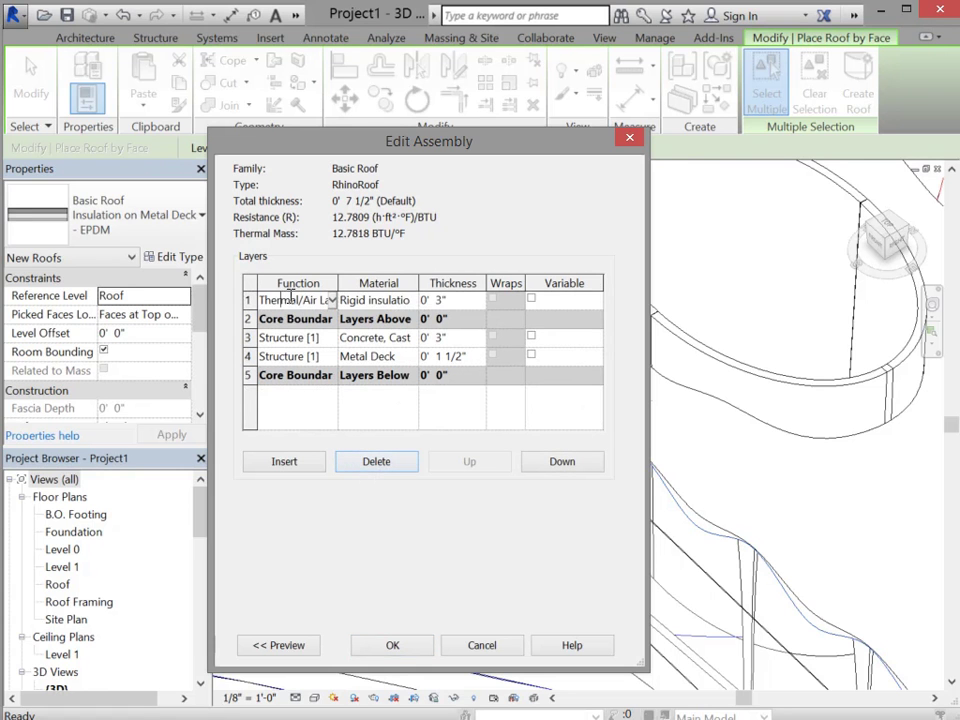
{"action": "left_click", "coordinate": [410, 462]}
{"action": "left_click", "coordinate": [316, 322]}
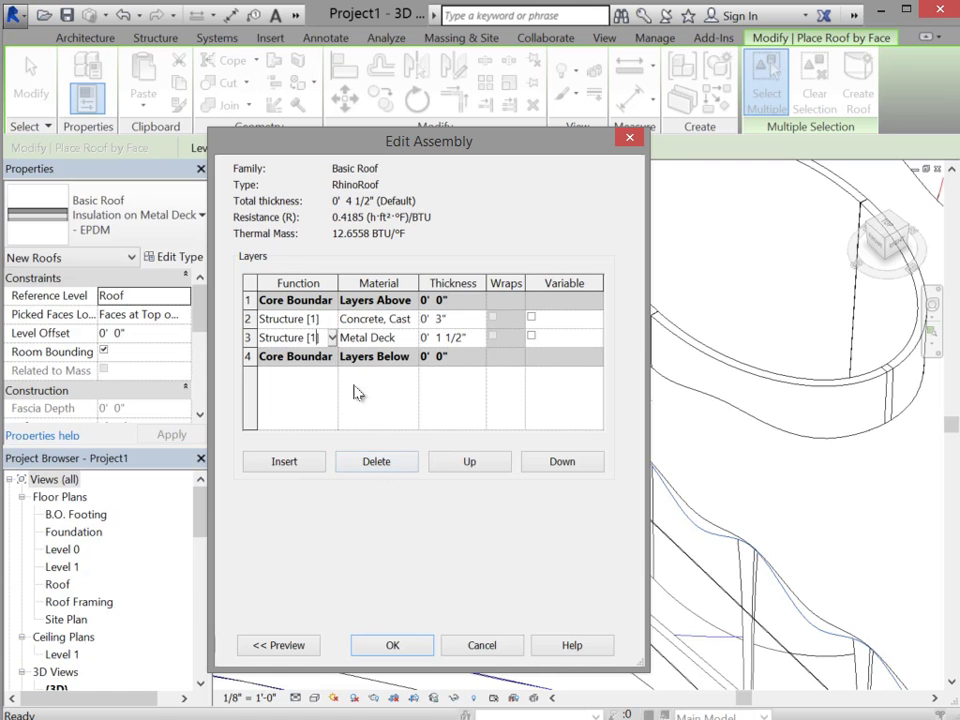
{"action": "left_click", "coordinate": [373, 459]}
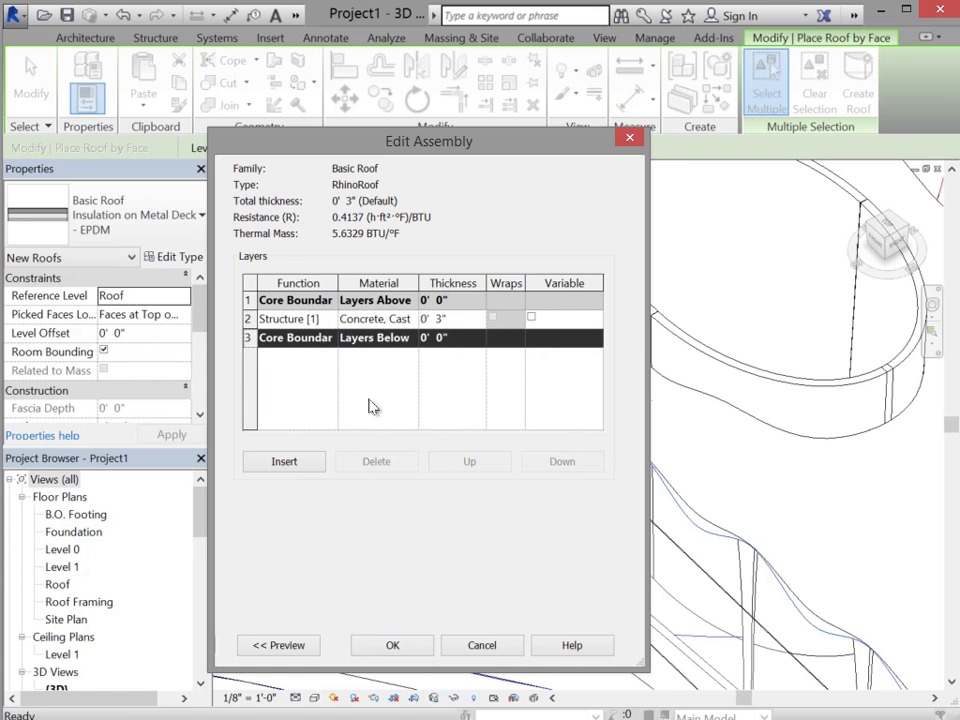
Step: Replace the remaining structure layer's material with Acoustic Ceiling Tile 24 x 24
{"action": "left_click", "coordinate": [406, 318]}
{"action": "left_click_drag", "start_coordinate": [377, 315], "coordinate": [405, 317]}
{"action": "key", "text": "BackSpace"}
{"action": "key", "text": "BackSpace"}
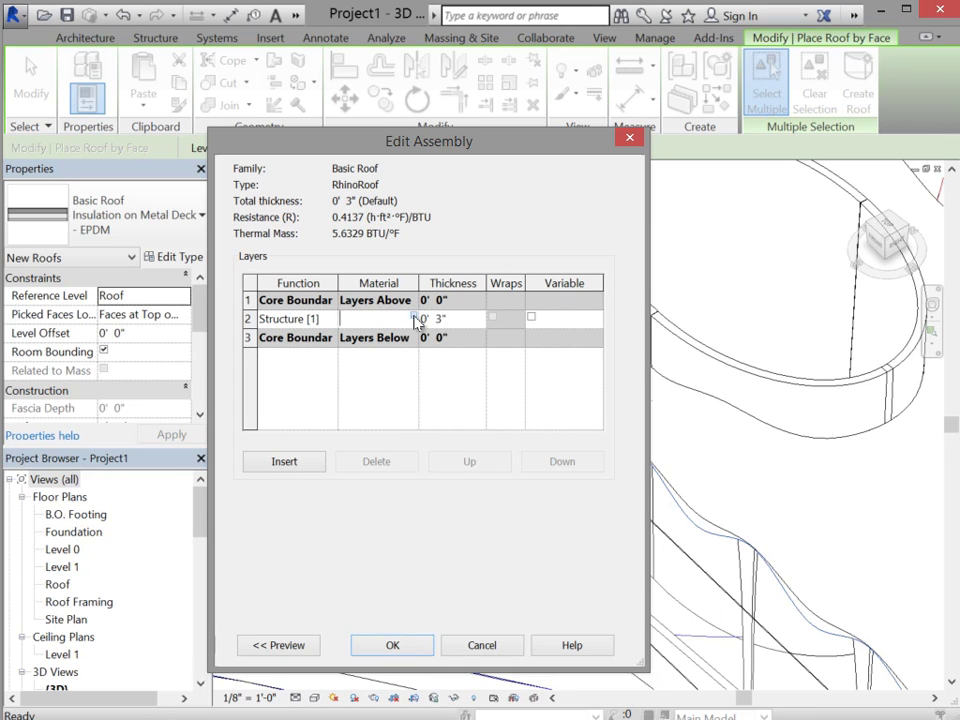
{"action": "left_click", "coordinate": [413, 316]}
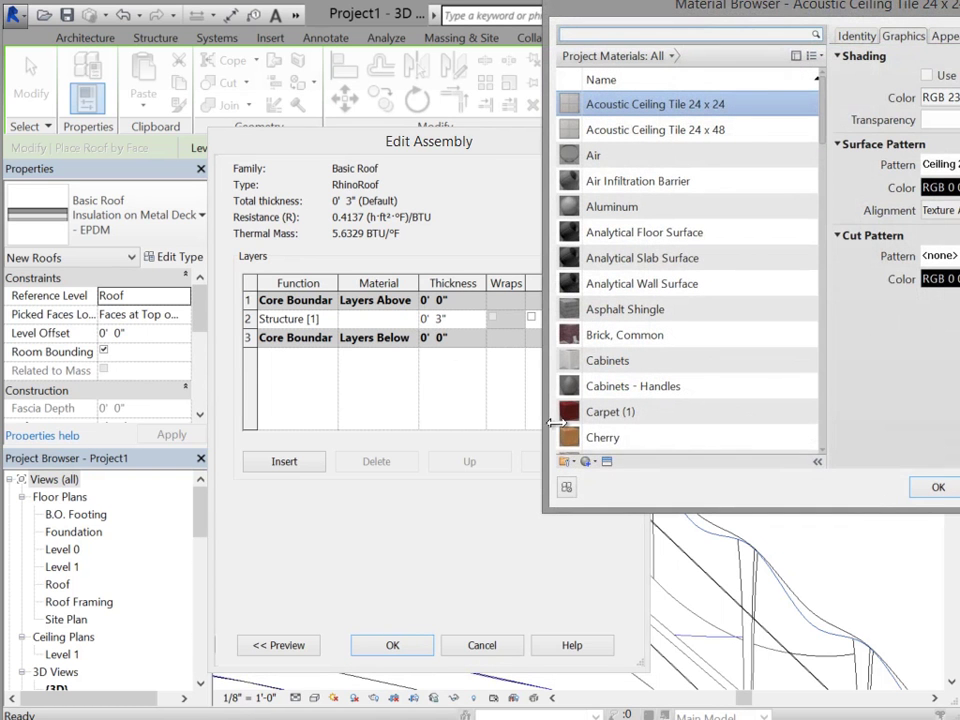
{"action": "scroll", "coordinate": [703, 279], "scroll_direction": "down", "scroll_amount": 1}
{"action": "scroll", "coordinate": [715, 150], "scroll_direction": "up", "scroll_amount": 1}
{"action": "left_click_drag", "start_coordinate": [726, 7], "coordinate": [468, 36]}
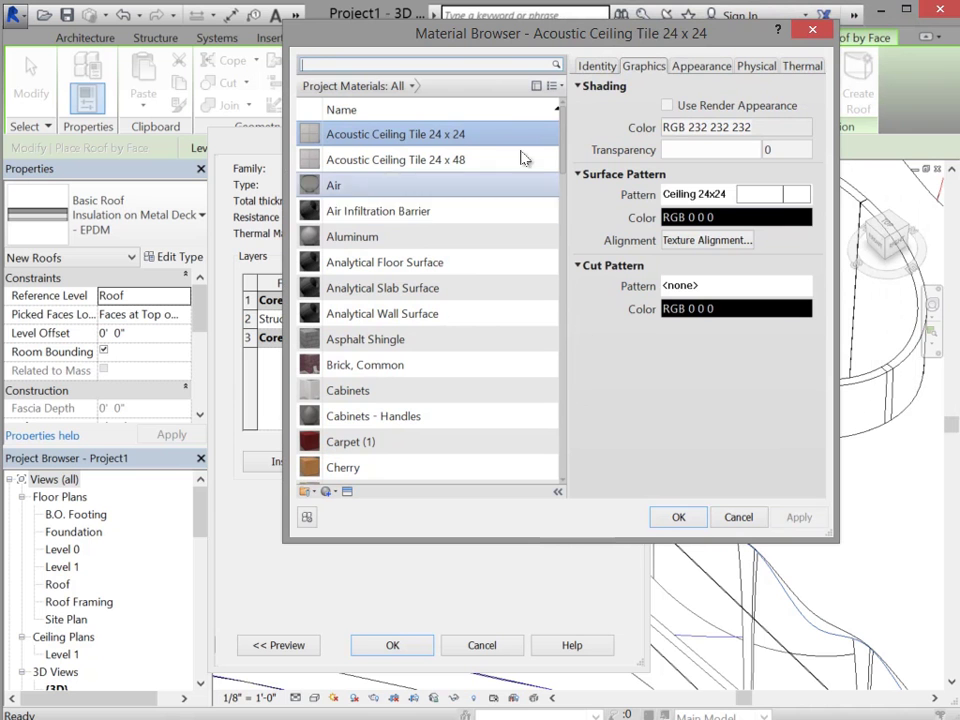
{"action": "left_click", "coordinate": [690, 516]}
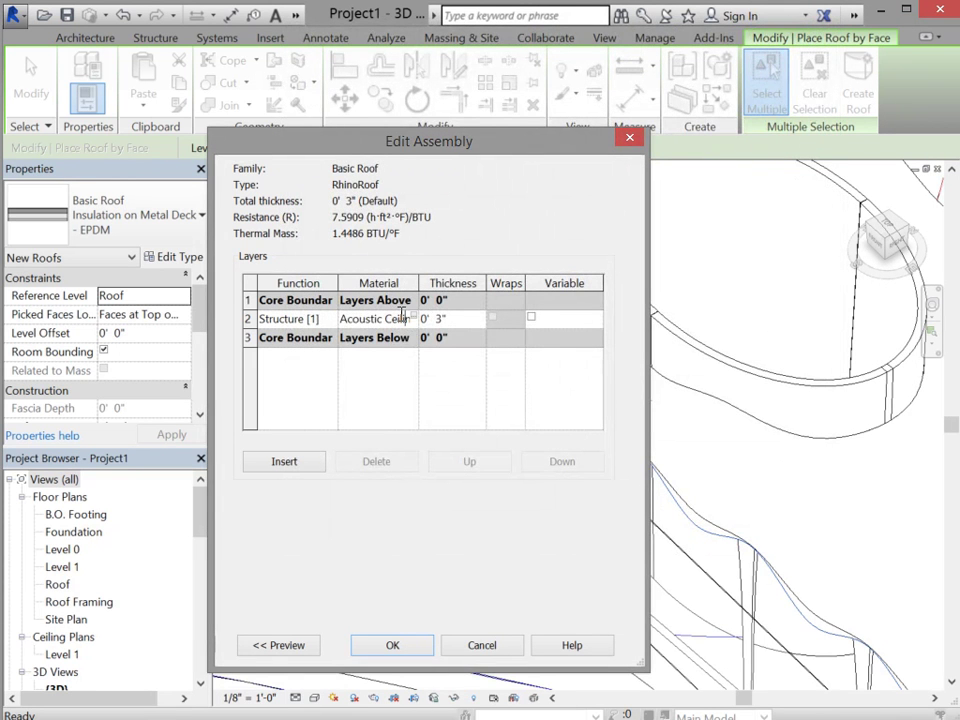
Step: Clear the structure layer's material so that it is set to <By Category>
{"action": "left_click_drag", "start_coordinate": [339, 317], "coordinate": [447, 317]}
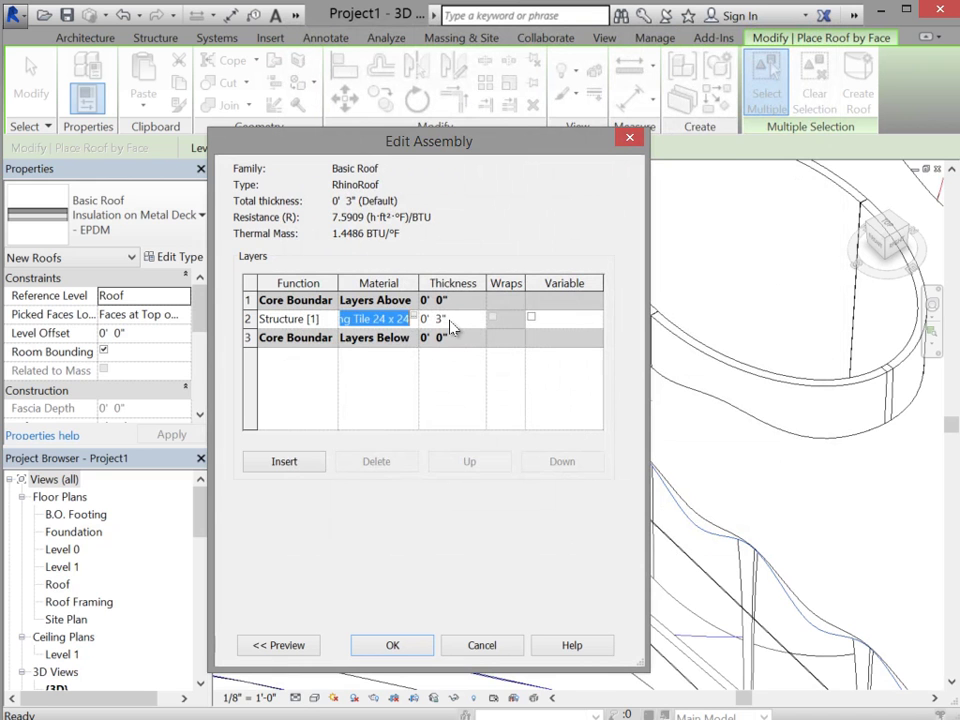
{"action": "key", "text": "Delete"}
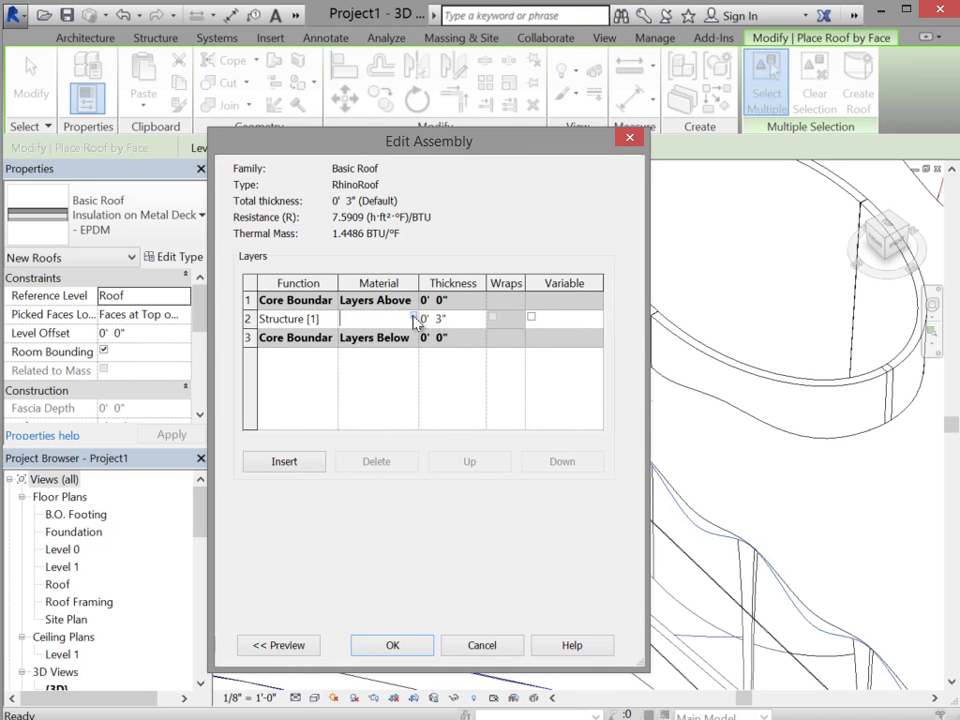
{"action": "left_click", "coordinate": [413, 318]}
{"action": "scroll", "coordinate": [445, 460], "scroll_direction": "down", "scroll_amount": 1}
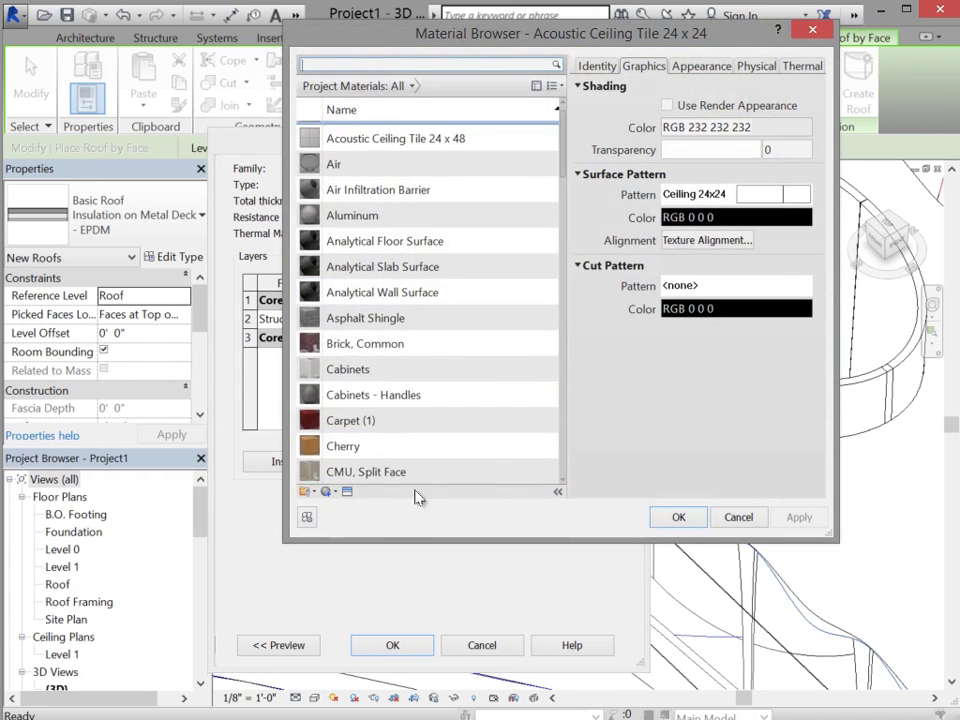
{"action": "left_click", "coordinate": [347, 491]}
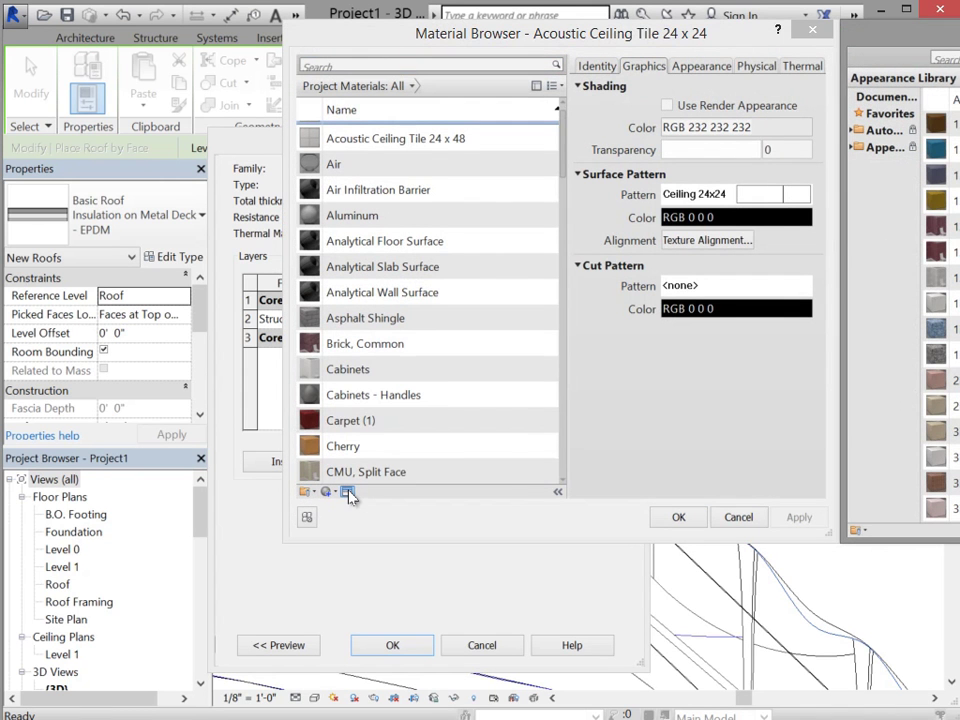
{"action": "key", "text": "Escape"}
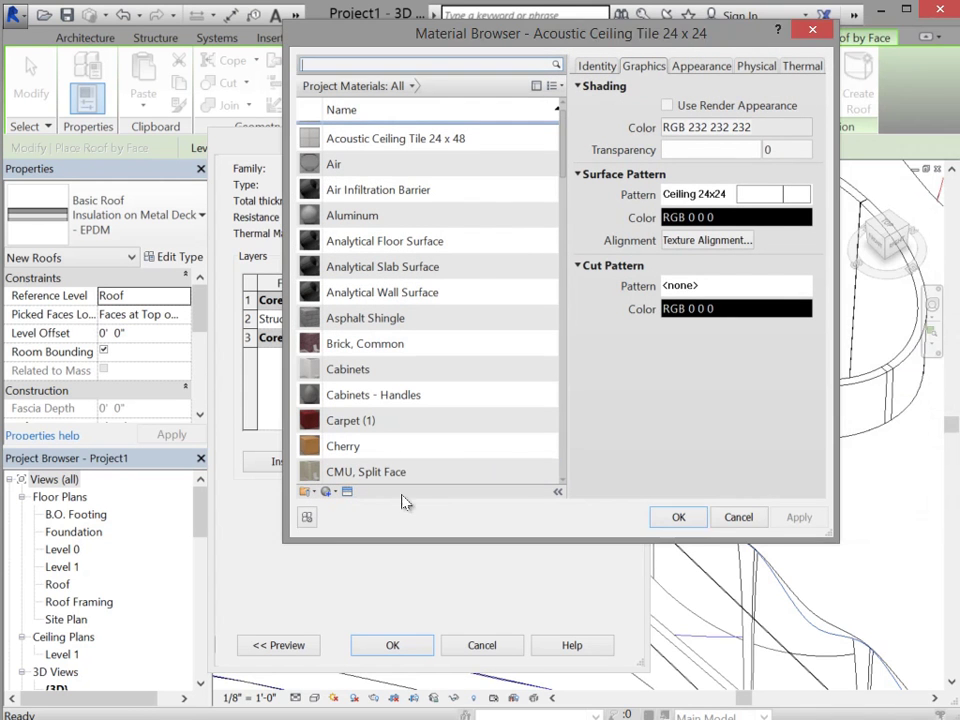
{"action": "key", "text": "Escape"}
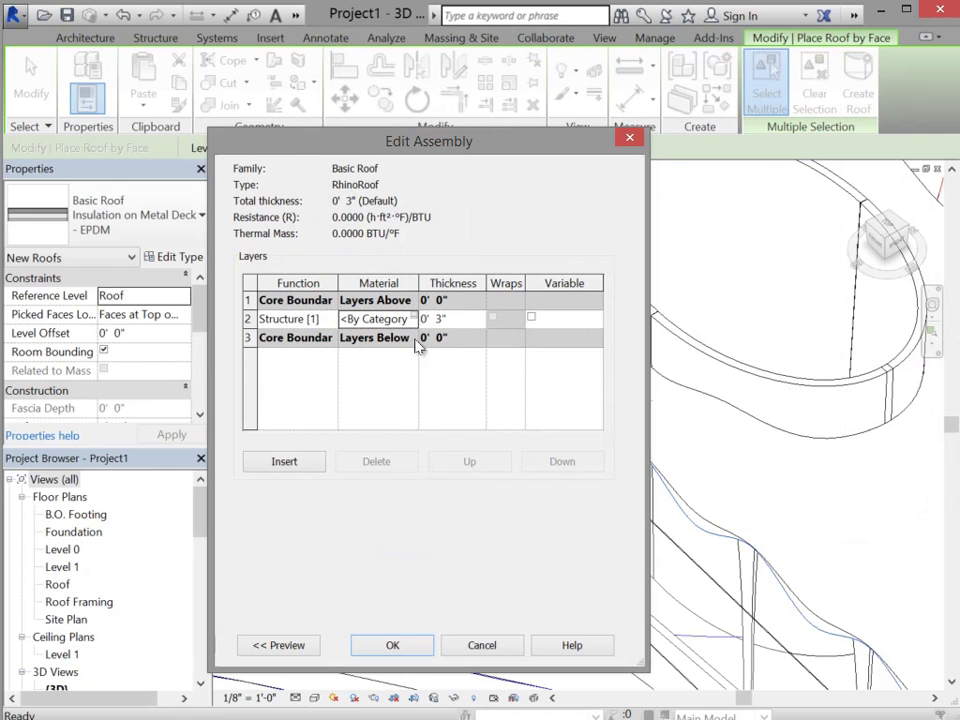
Step: Set the structure layer's thickness to .125" and accept the RhinoRoof assembly and type properties
{"action": "left_click", "coordinate": [455, 315]}
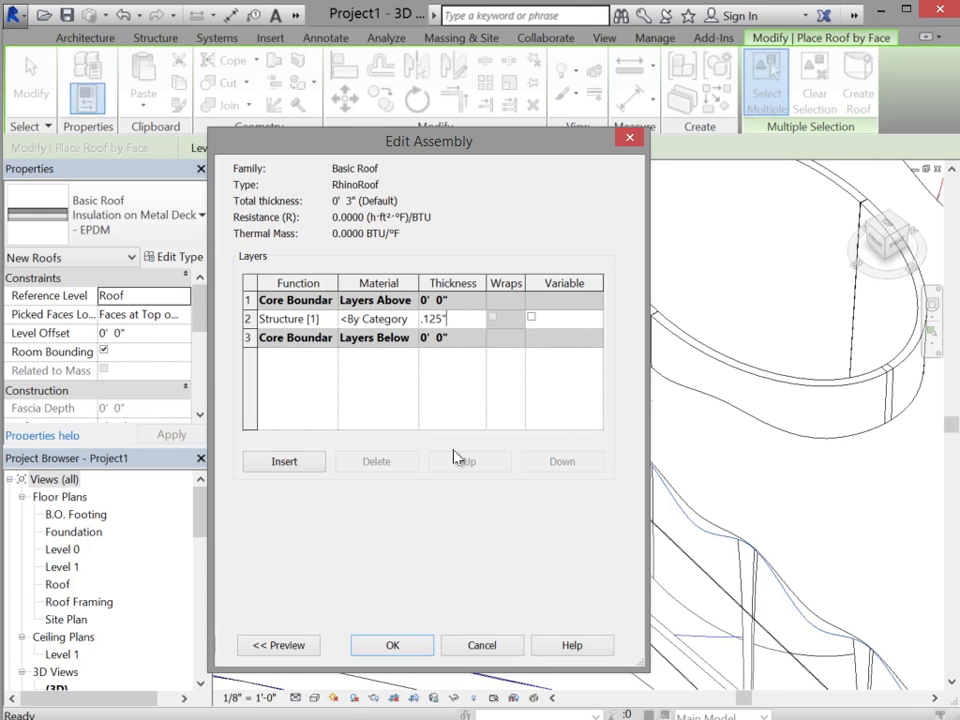
{"action": "left_click", "coordinate": [400, 645]}
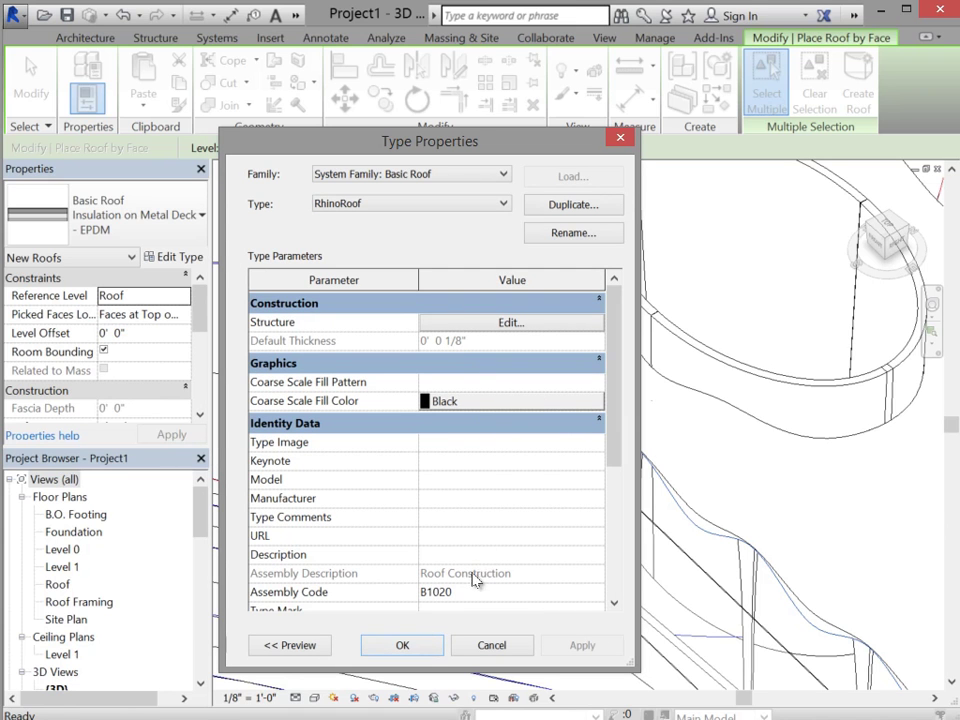
{"action": "left_click", "coordinate": [430, 640]}
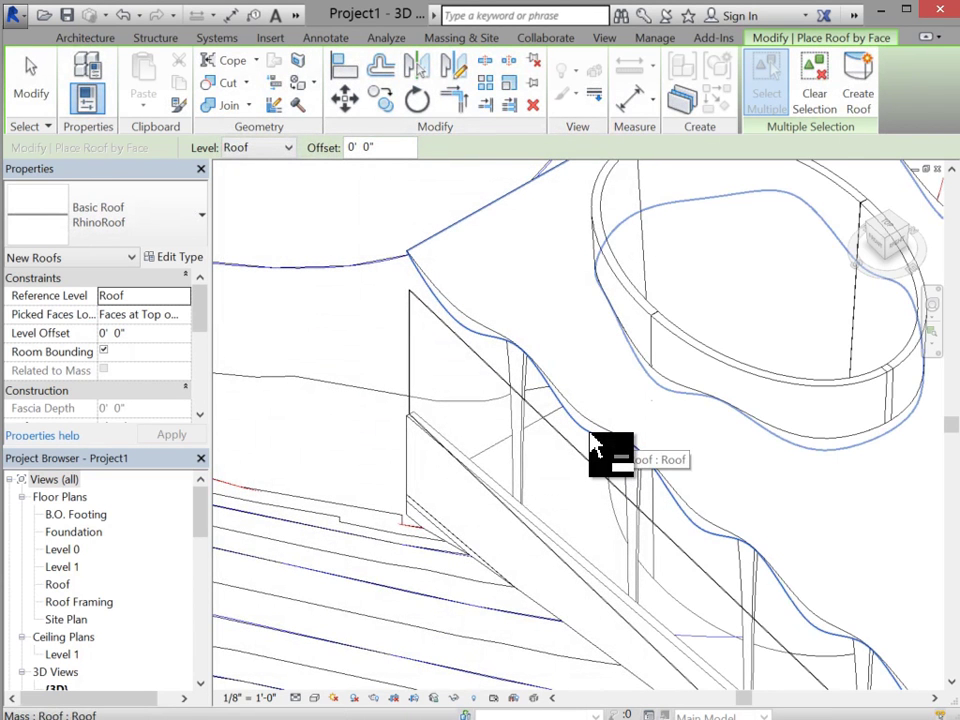
Step: Create a RhinoRoof roof from the underside face of the wavy mass, then end the command and select the new roof
{"action": "left_click", "coordinate": [593, 437]}
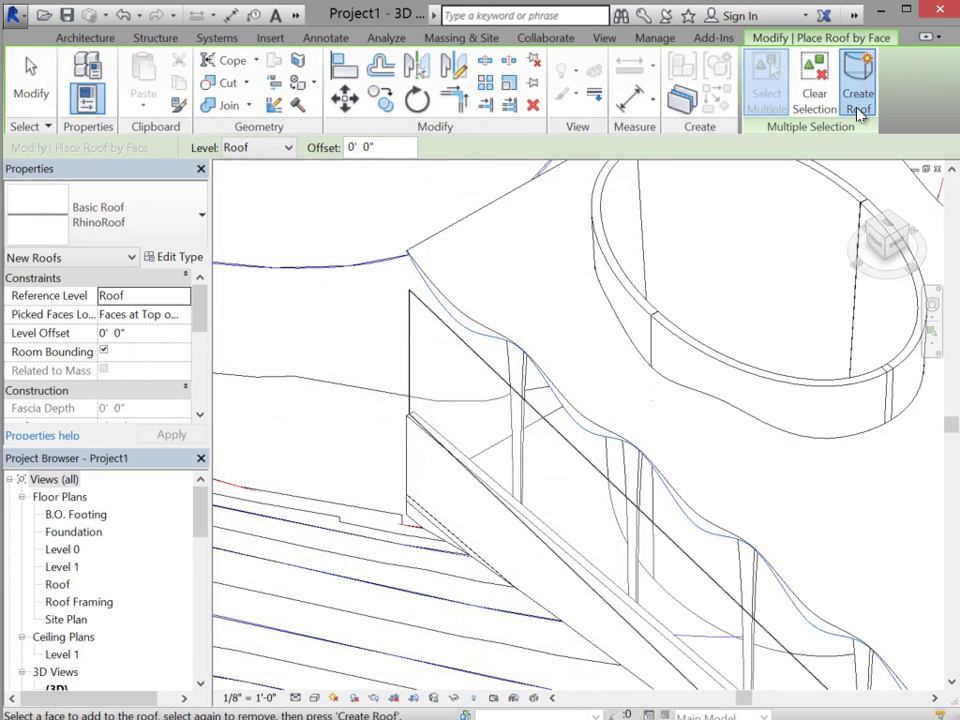
{"action": "left_click", "coordinate": [857, 110]}
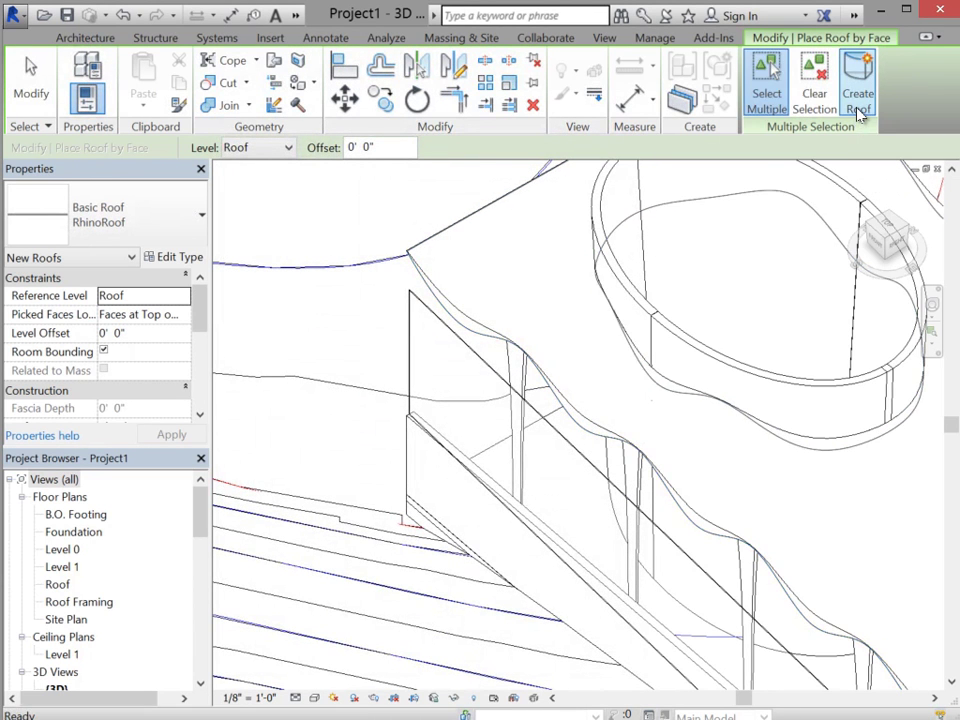
{"action": "left_click", "coordinate": [33, 92]}
{"action": "left_click", "coordinate": [594, 444]}
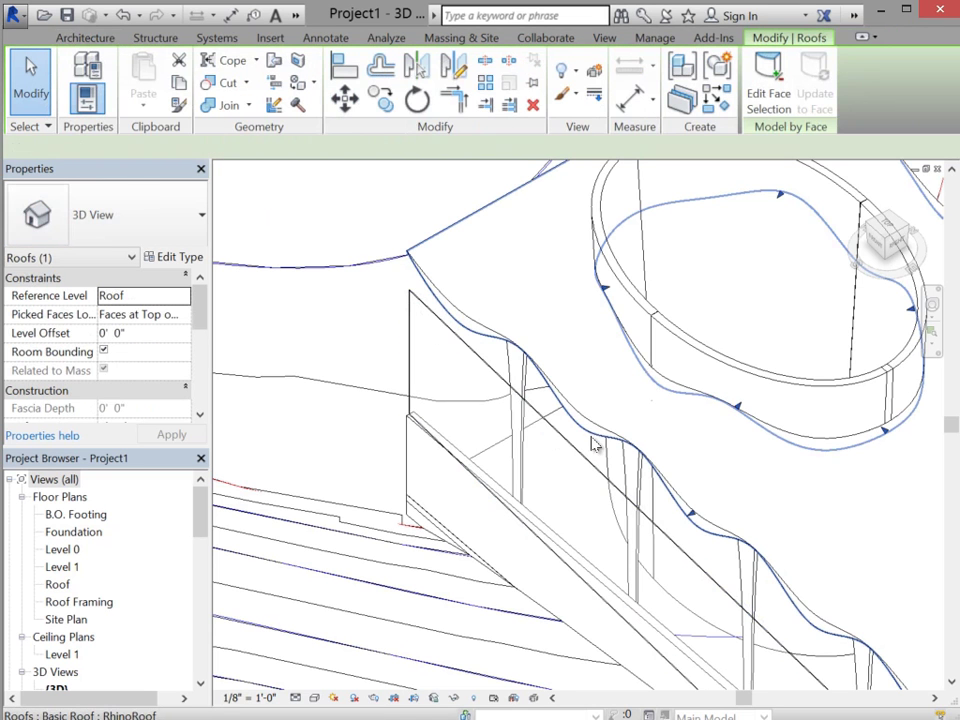
Step: Attach the top of the long near-side curtain wall to the wavy roof mass and check the fit along its length
{"action": "left_click", "coordinate": [561, 442]}
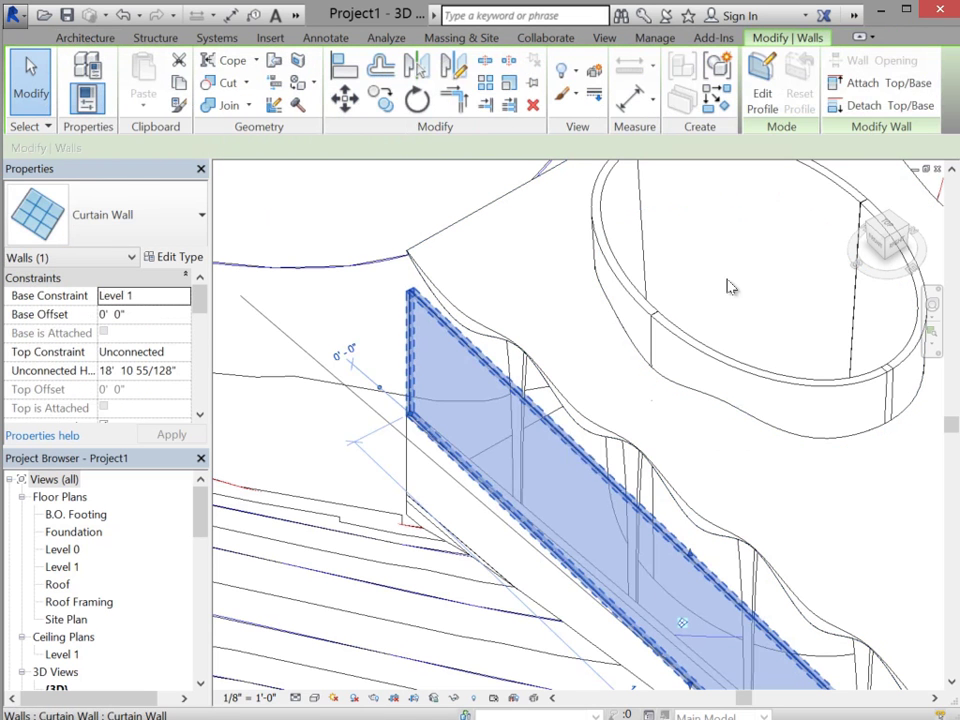
{"action": "left_click", "coordinate": [878, 83]}
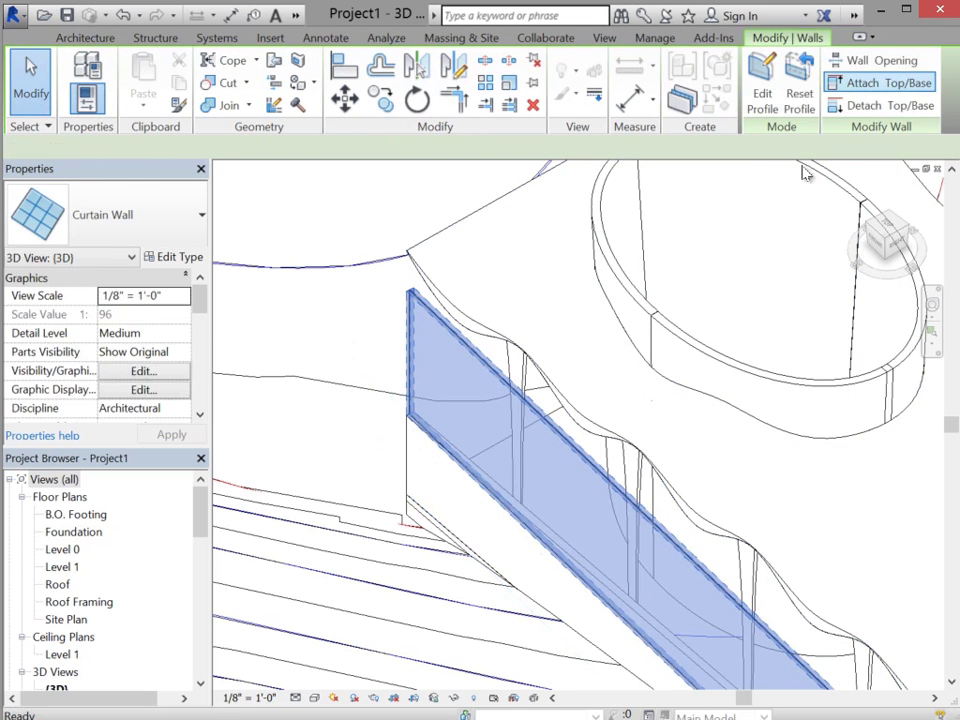
{"action": "left_click", "coordinate": [588, 428]}
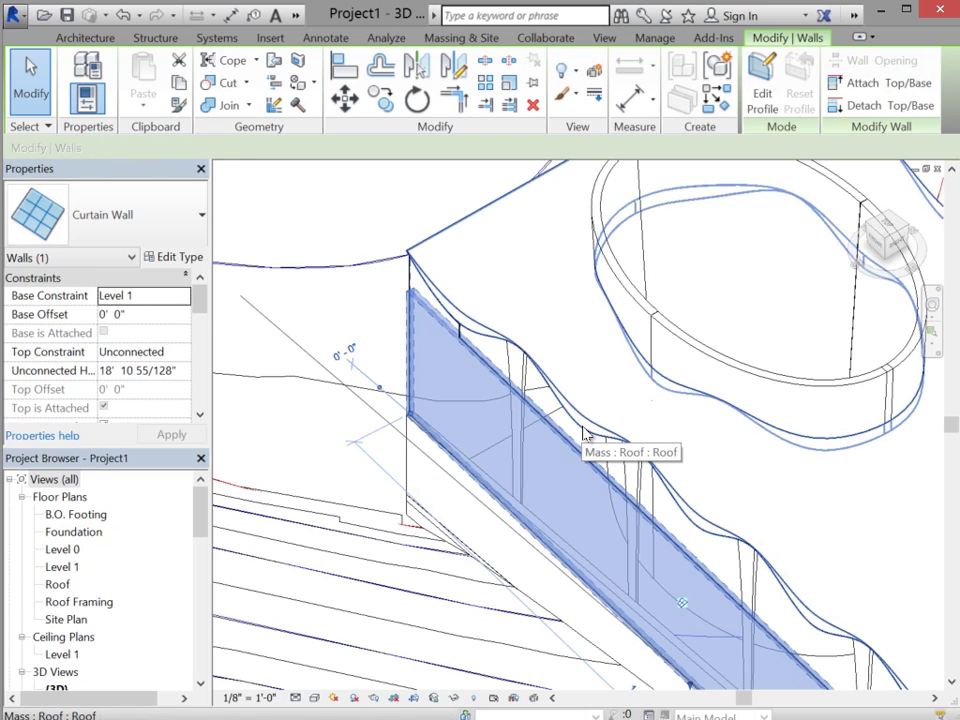
{"action": "scroll", "coordinate": [588, 432], "scroll_direction": "down", "scroll_amount": 5}
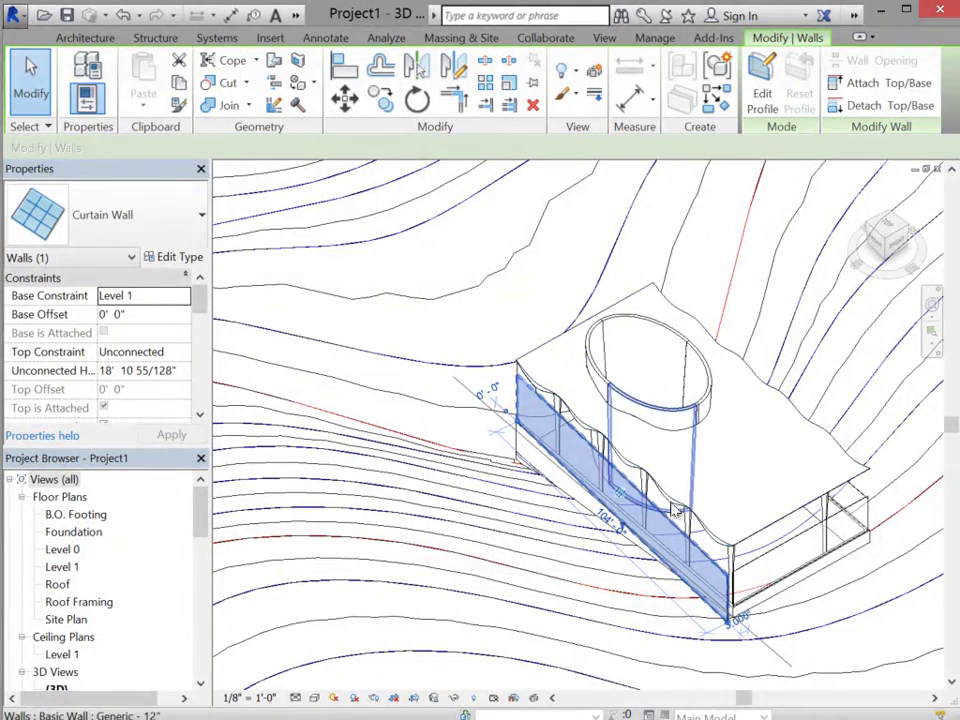
{"action": "scroll", "coordinate": [676, 510], "scroll_direction": "up", "scroll_amount": 2}
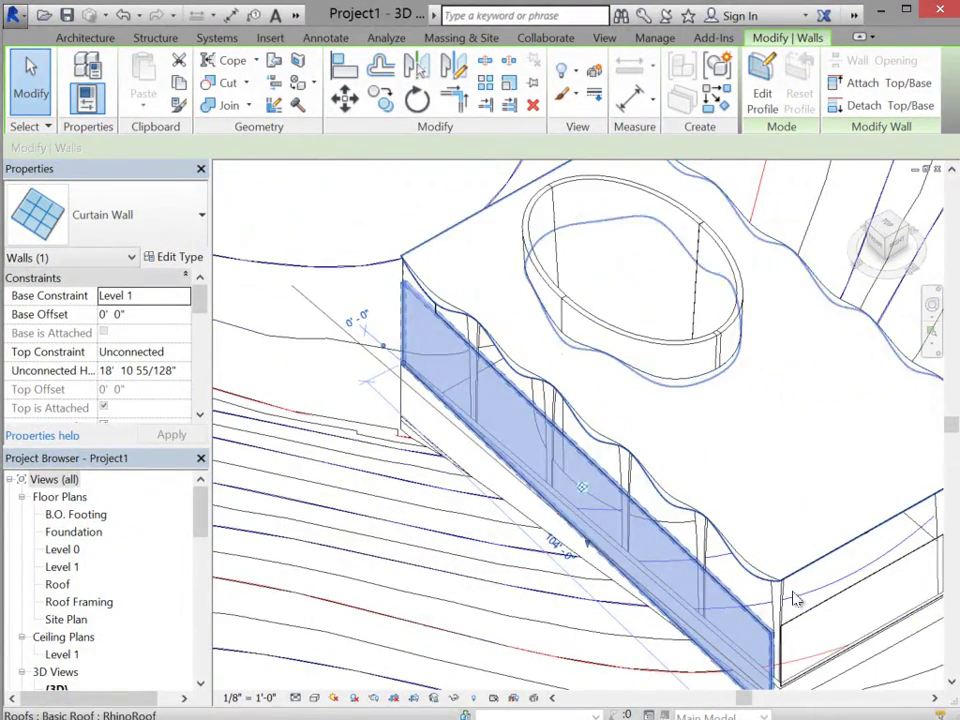
Step: Attach the top of the short end curtain wall to the RhinoRoof roof
{"action": "left_click", "coordinate": [820, 612]}
{"action": "left_click", "coordinate": [850, 82]}
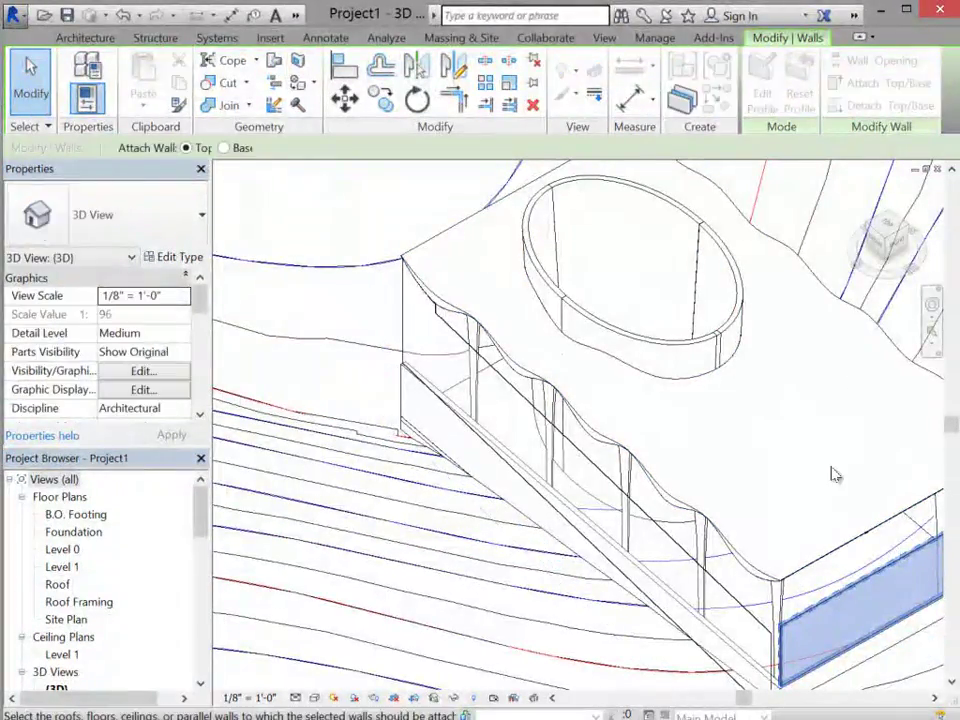
{"action": "left_click", "coordinate": [815, 567]}
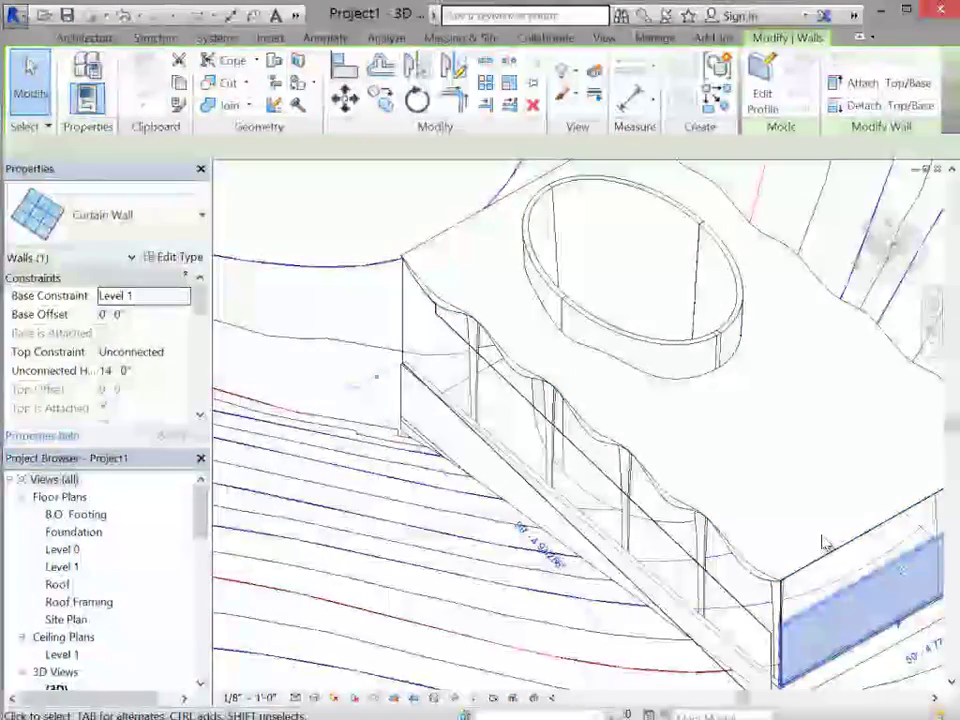
Step: In the Level 1 floor plan, move the skewed long curtain wall's free end to the building corner, and return to the 3D view
{"action": "middle_click_drag", "start_coordinate": [822, 543], "coordinate": [760, 628], "text": "shift"}
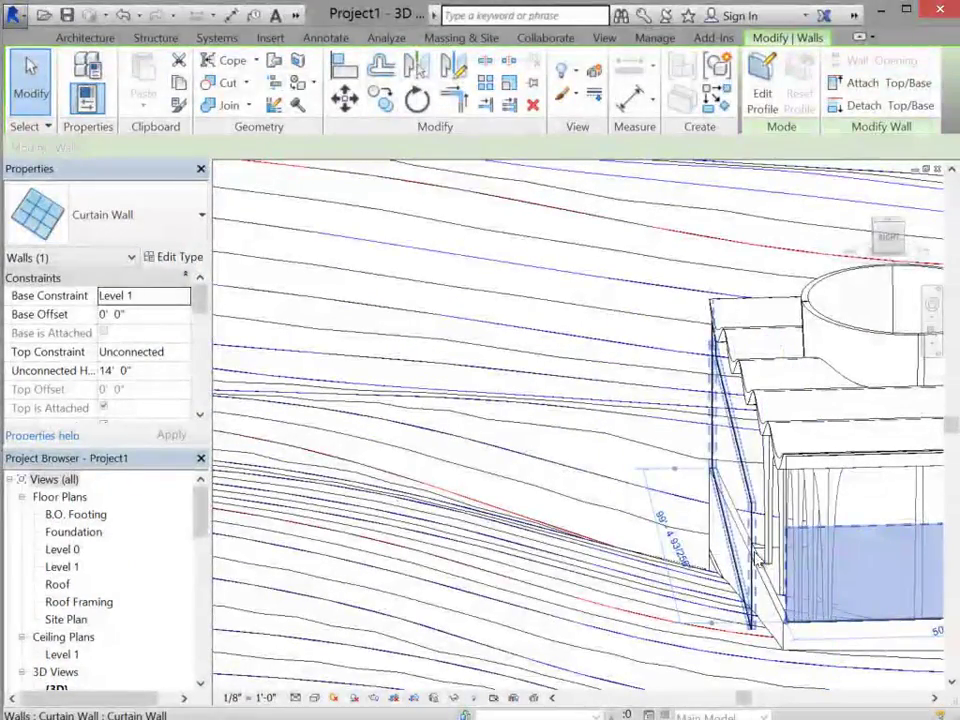
{"action": "left_click", "coordinate": [756, 550]}
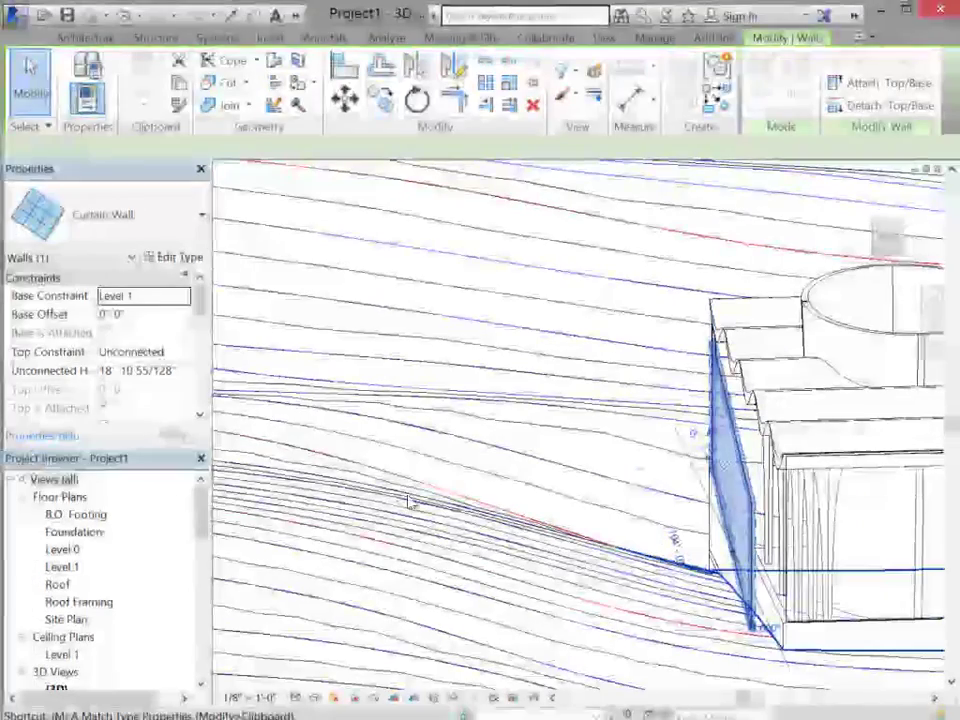
{"action": "double_click", "coordinate": [62, 550]}
{"action": "double_click", "coordinate": [60, 566]}
{"action": "scroll", "coordinate": [580, 472], "scroll_direction": "up", "scroll_amount": 6}
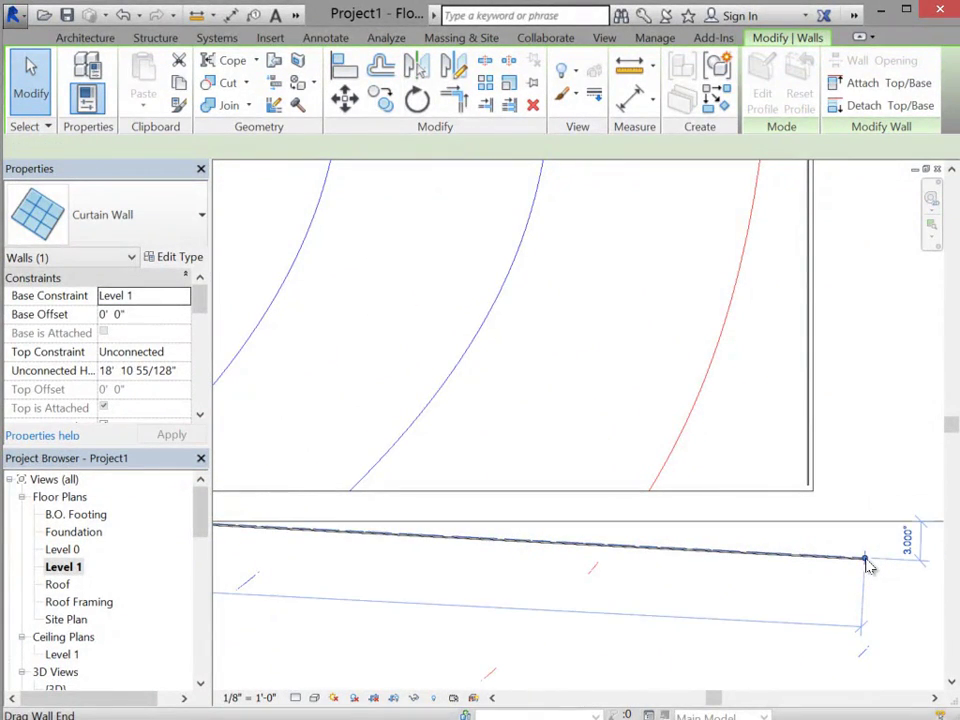
{"action": "left_click_drag", "start_coordinate": [865, 560], "coordinate": [812, 512]}
{"action": "scroll", "coordinate": [814, 512], "scroll_direction": "down", "scroll_amount": 4}
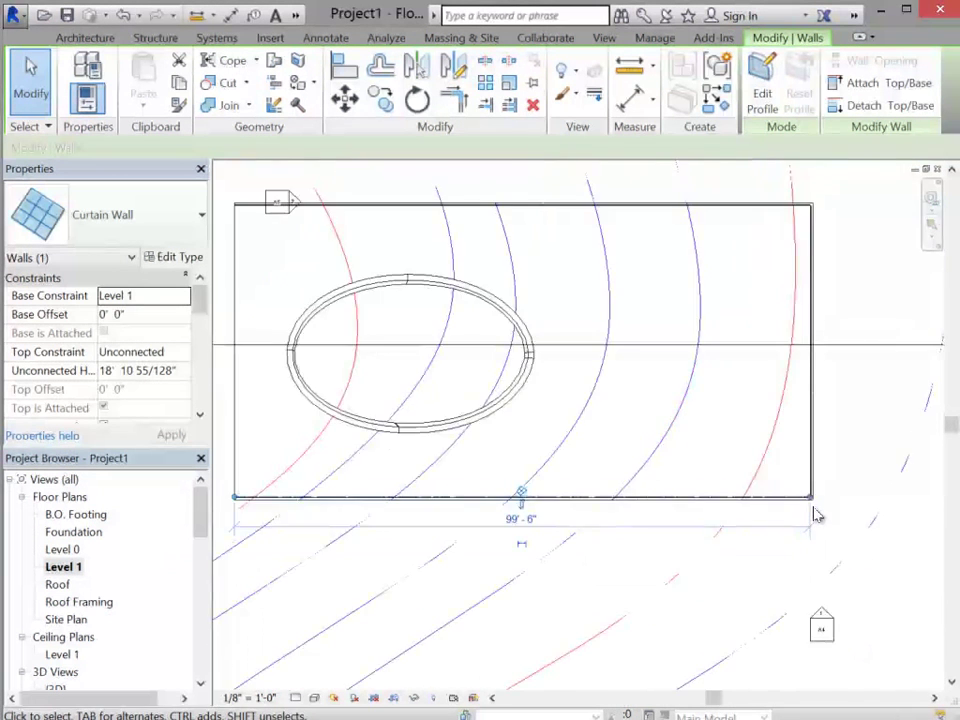
{"action": "double_click", "coordinate": [58, 689]}
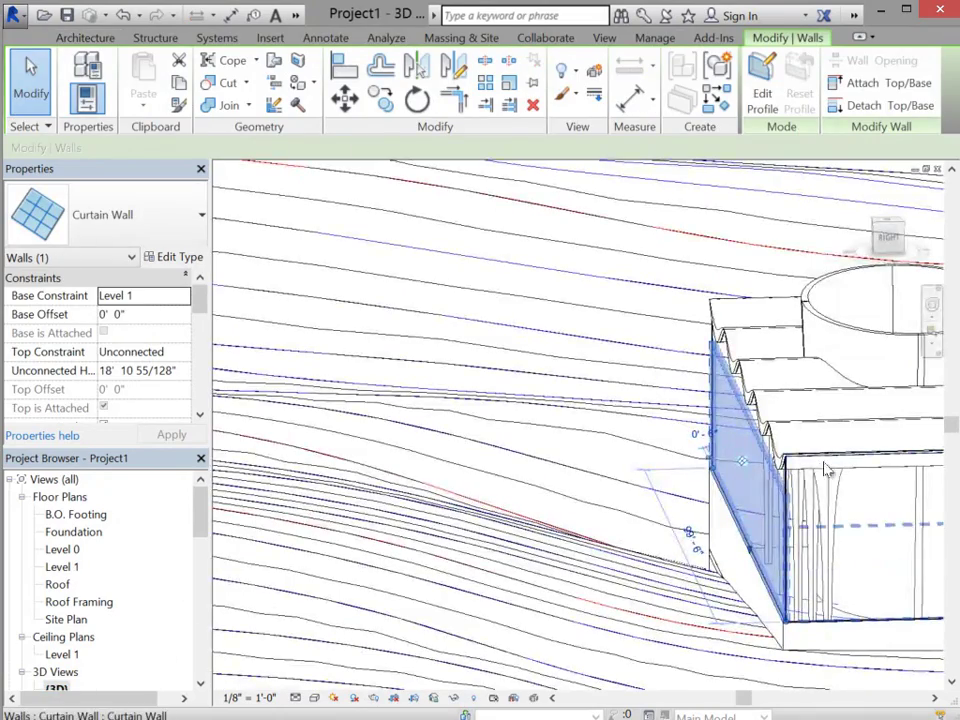
Step: Try to attach the top of the realigned long curtain wall to the RhinoRoof roof
{"action": "key", "text": "Escape"}
{"action": "left_click", "coordinate": [770, 463]}
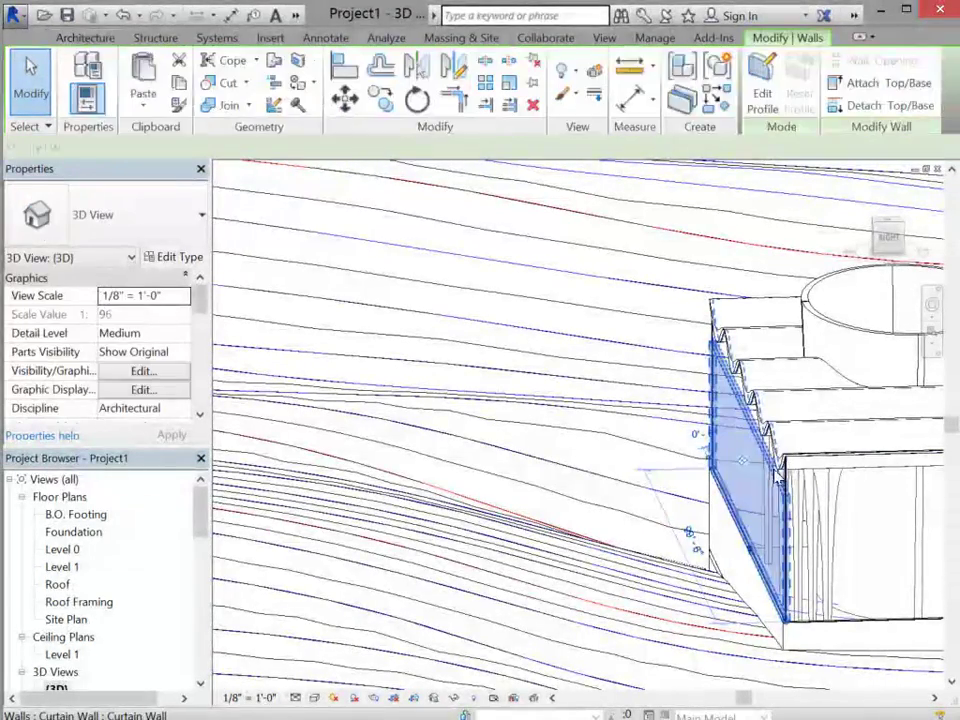
{"action": "left_click", "coordinate": [895, 86]}
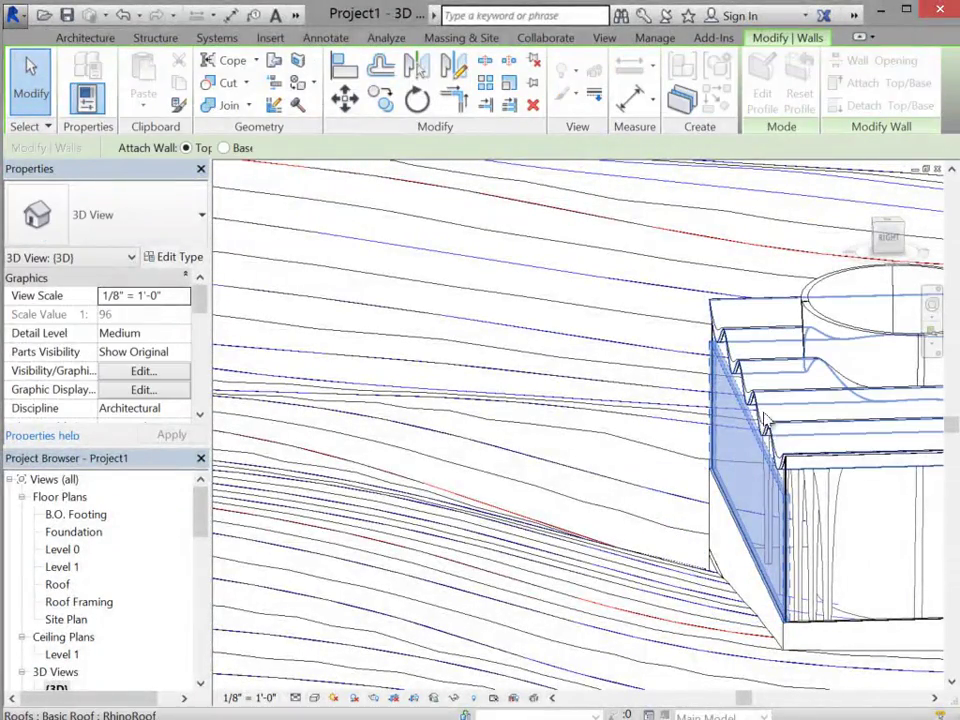
{"action": "left_click", "coordinate": [768, 436]}
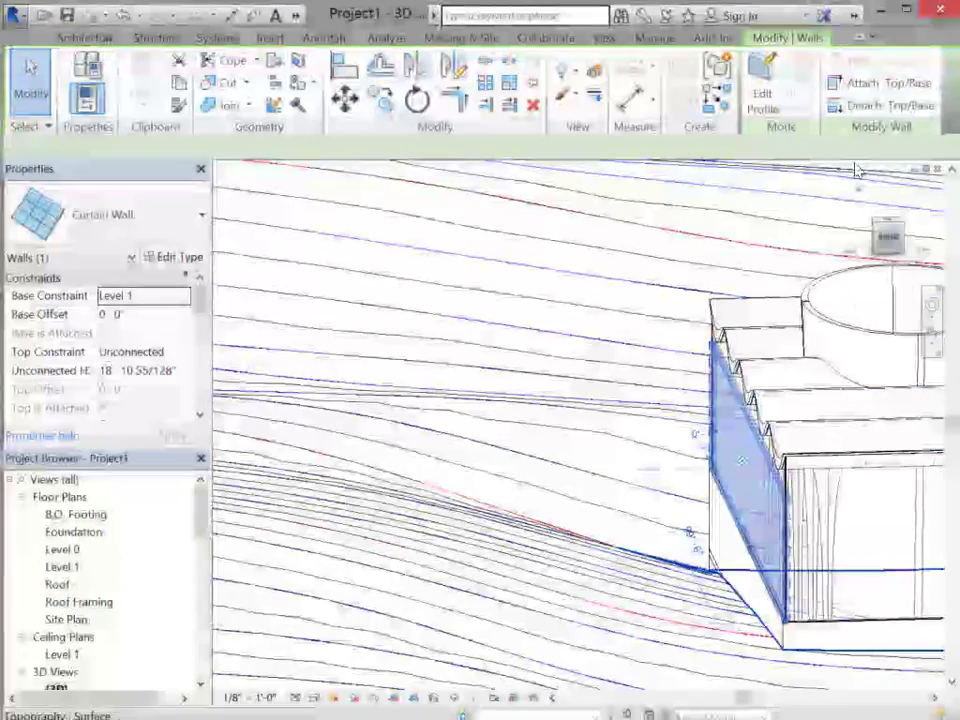
Step: Repeat the top attachment for the same long wall, picking the roof at its wavy edge, check the fit and end the command
{"action": "left_click", "coordinate": [883, 83]}
{"action": "scroll", "coordinate": [752, 405], "scroll_direction": "up", "scroll_amount": 3}
{"action": "scroll", "coordinate": [752, 405], "scroll_direction": "up", "scroll_amount": 2}
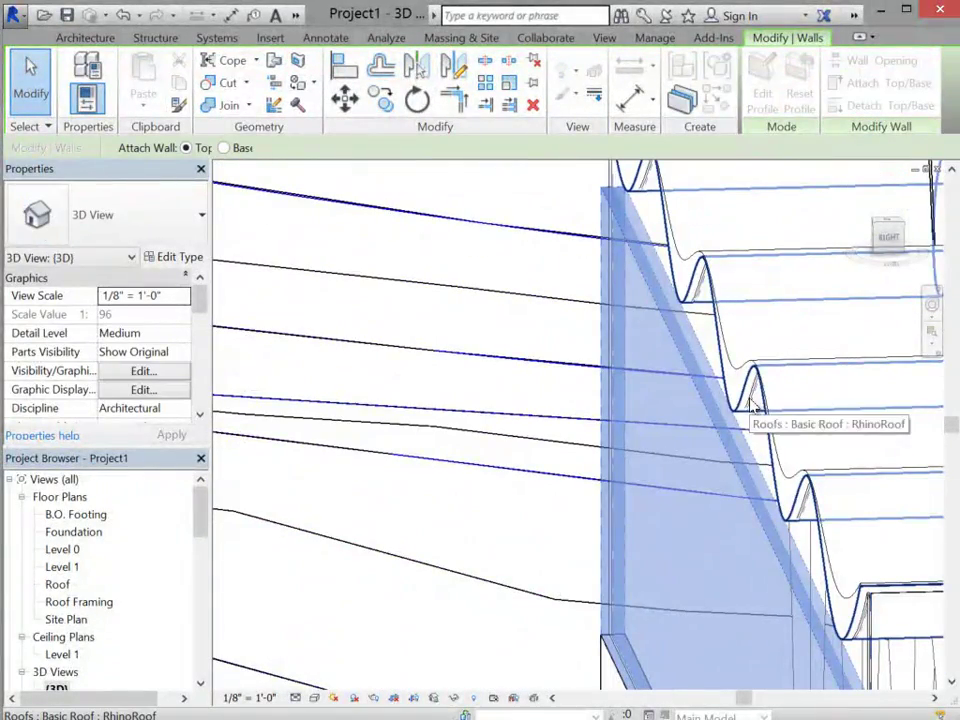
{"action": "left_click", "coordinate": [752, 405]}
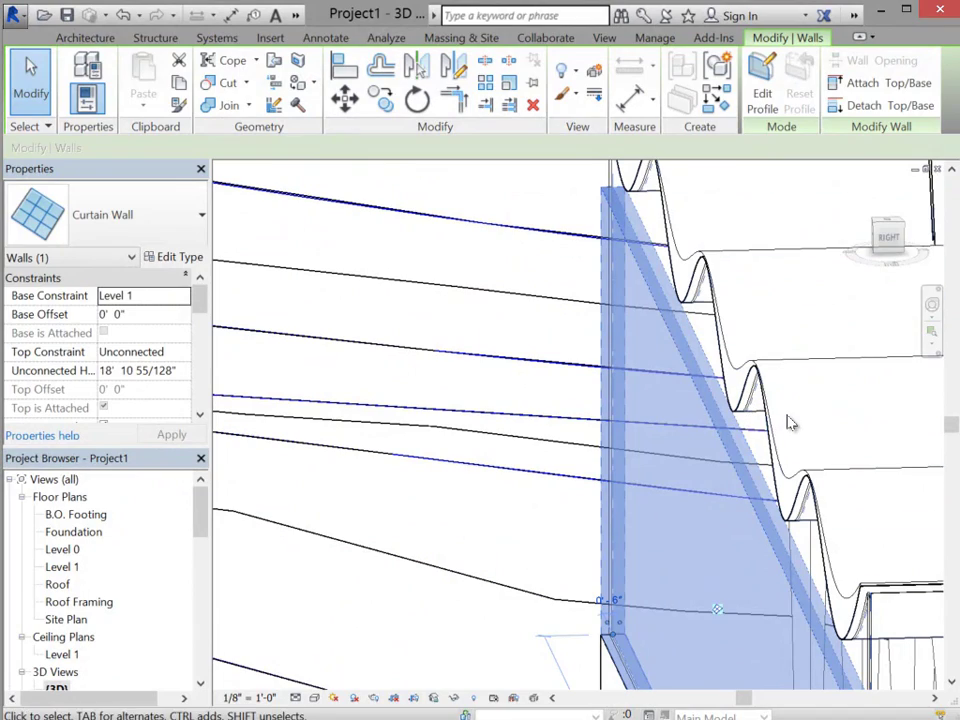
{"action": "key", "text": "Return"}
{"action": "middle_click_drag", "start_coordinate": [816, 444], "coordinate": [681, 446], "text": "shift"}
{"action": "scroll", "coordinate": [681, 446], "scroll_direction": "down", "scroll_amount": 8}
{"action": "scroll", "coordinate": [853, 463], "scroll_direction": "up", "scroll_amount": 4}
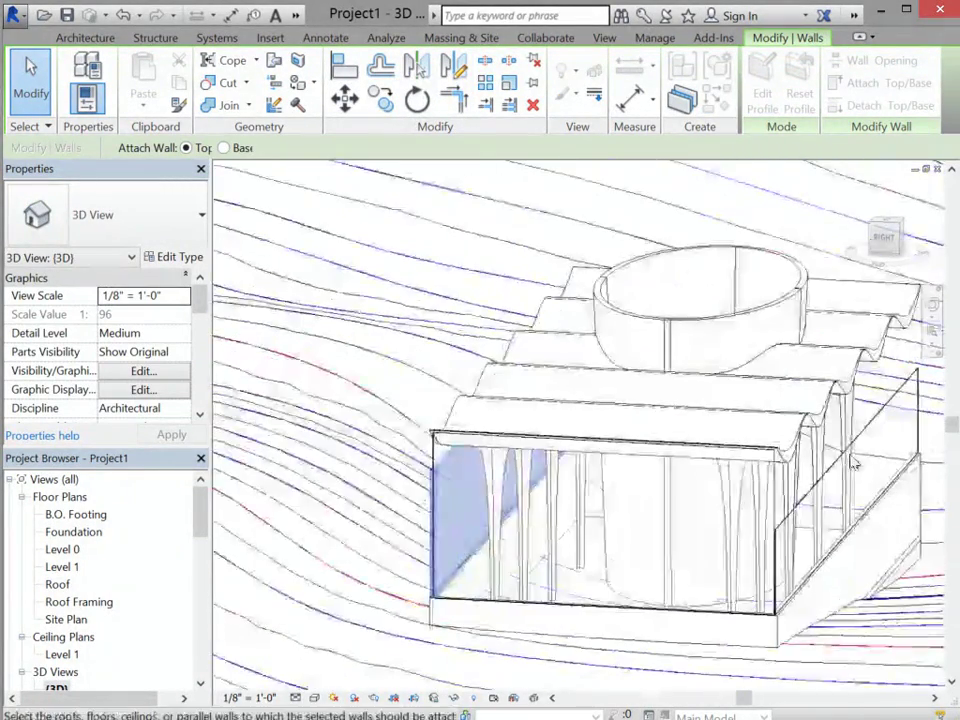
{"action": "key", "text": "Escape"}
Step: Attach the top of the opposite long curtain wall to the RhinoRoof roof and clear the selection
{"action": "left_click", "coordinate": [864, 444]}
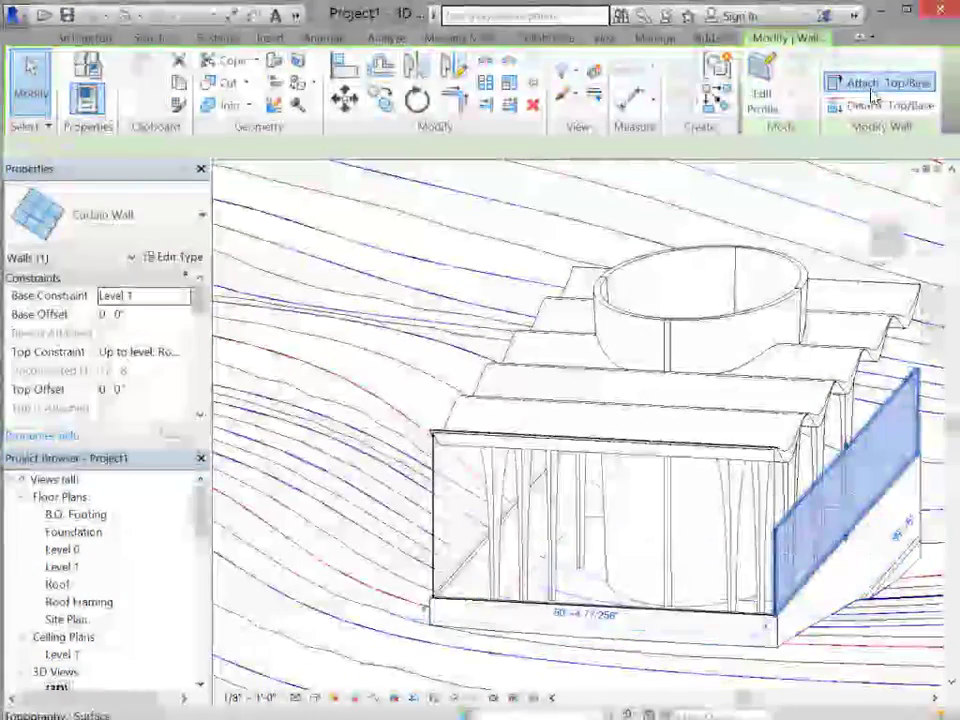
{"action": "left_click", "coordinate": [871, 88]}
{"action": "left_click", "coordinate": [840, 410]}
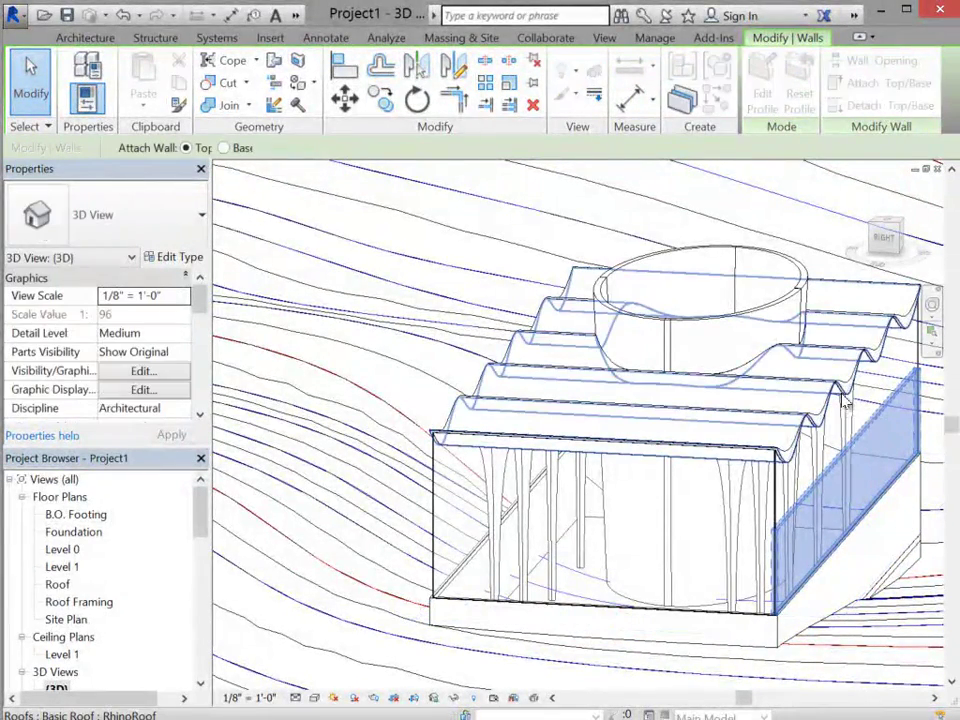
{"action": "middle_click_drag", "start_coordinate": [612, 480], "coordinate": [746, 466]}
{"action": "key", "text": "Escape"}
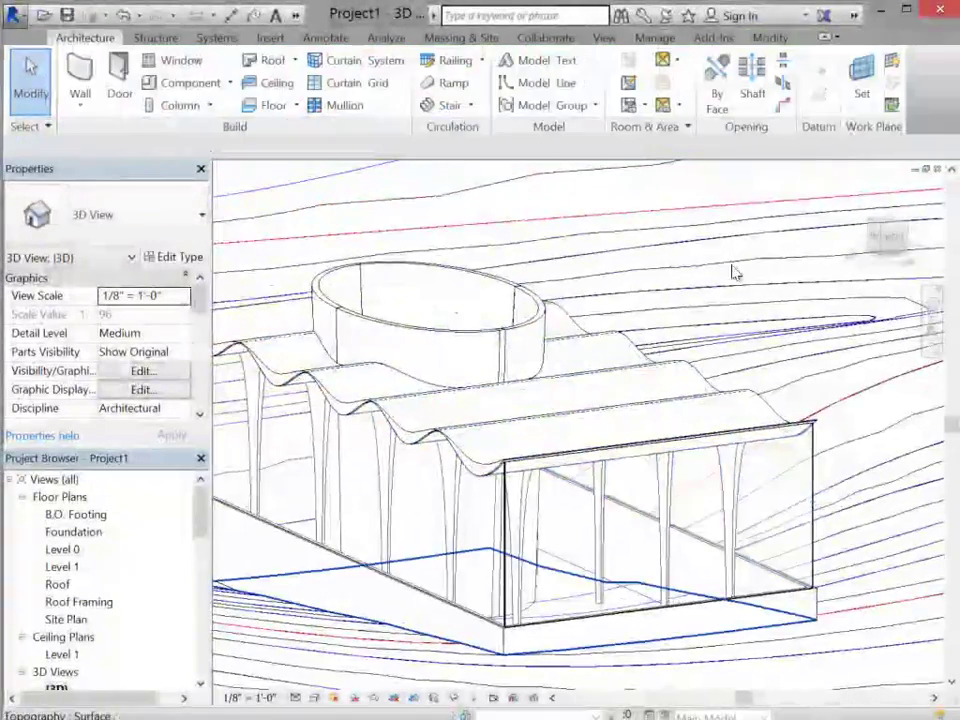
Step: Examine how the curtain walls meet the wavy roof at the corners and along the long side
{"action": "scroll", "coordinate": [808, 490], "scroll_direction": "down", "scroll_amount": 2}
{"action": "scroll", "coordinate": [809, 490], "scroll_direction": "up", "scroll_amount": 6}
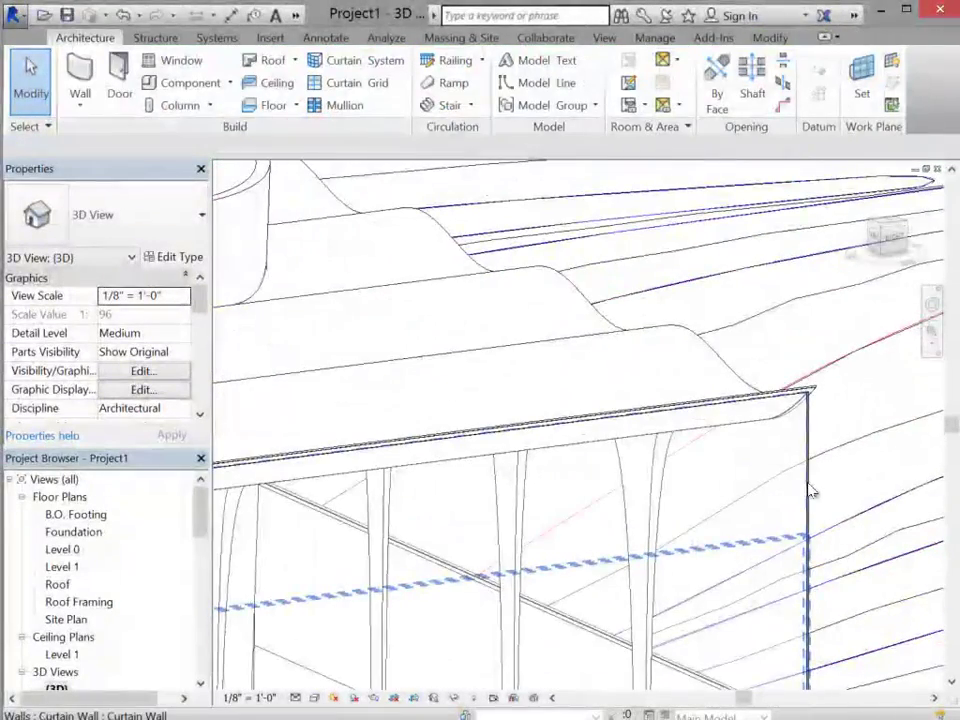
{"action": "middle_click_drag", "start_coordinate": [814, 482], "coordinate": [602, 461], "text": "shift"}
{"action": "scroll", "coordinate": [772, 474], "scroll_direction": "down", "scroll_amount": 5}
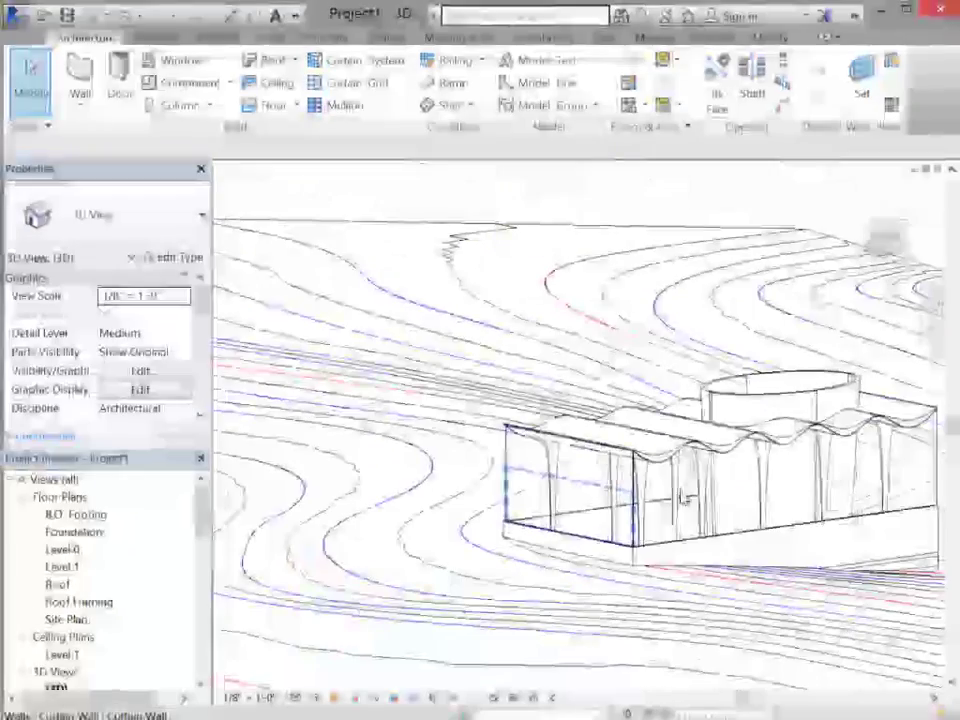
{"action": "scroll", "coordinate": [899, 436], "scroll_direction": "up", "scroll_amount": 4}
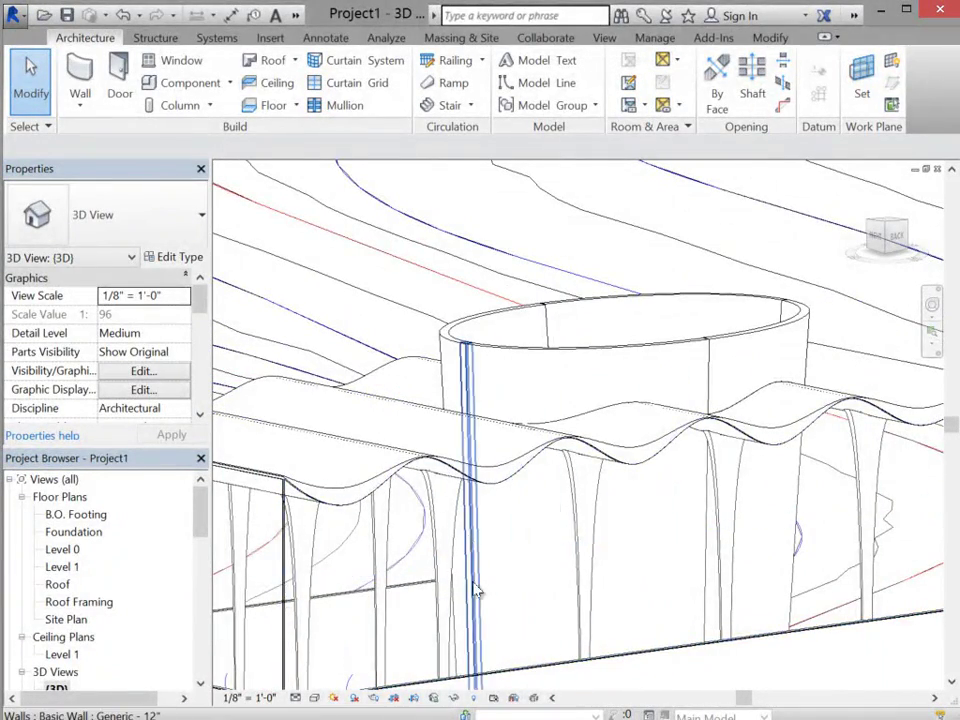
{"action": "scroll", "coordinate": [621, 495], "scroll_direction": "down", "scroll_amount": 5}
{"action": "scroll", "coordinate": [441, 495], "scroll_direction": "up", "scroll_amount": 1}
{"action": "middle_click_drag", "start_coordinate": [482, 511], "coordinate": [559, 506]}
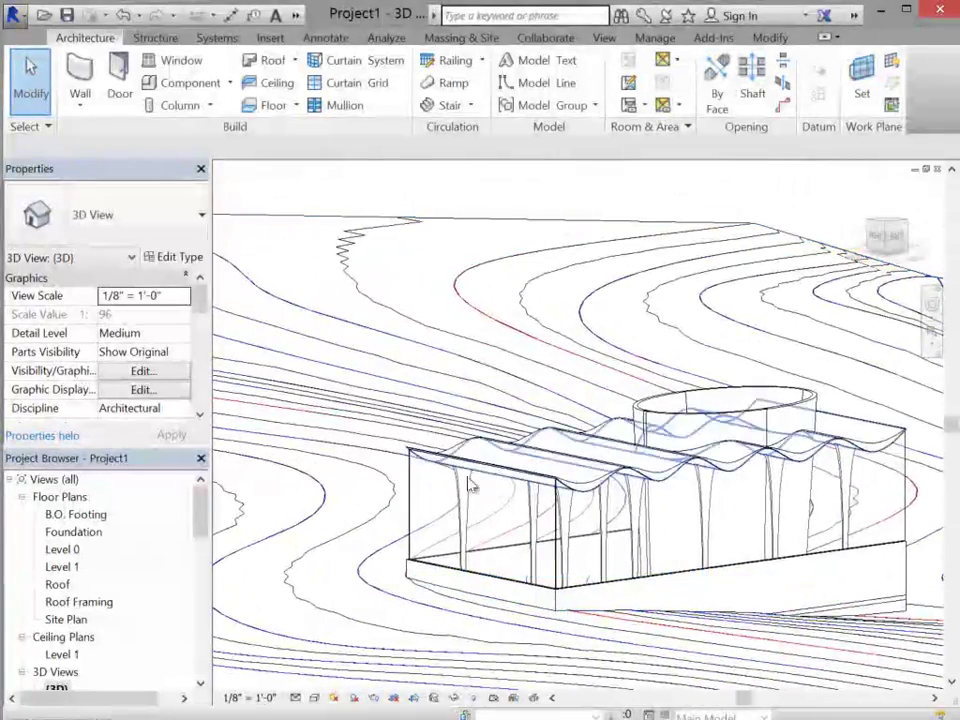
Step: Select the realigned long curtain wall and inspect its top edge against the roof from both ends of the pavilion
{"action": "left_click", "coordinate": [506, 514]}
{"action": "left_click", "coordinate": [413, 488]}
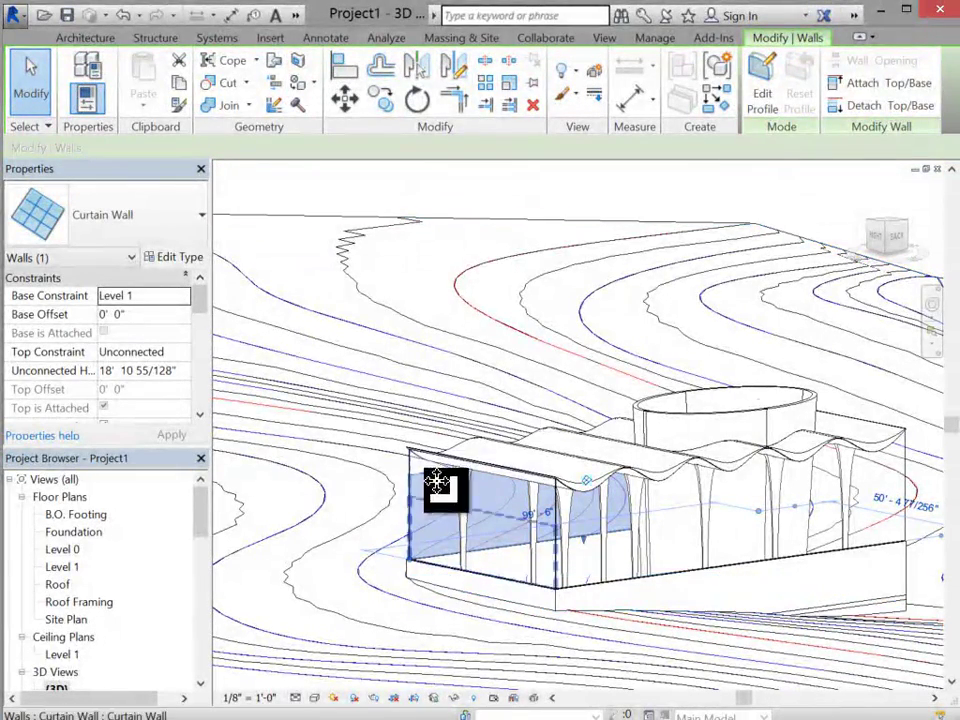
{"action": "scroll", "coordinate": [660, 515], "scroll_direction": "up", "scroll_amount": 5}
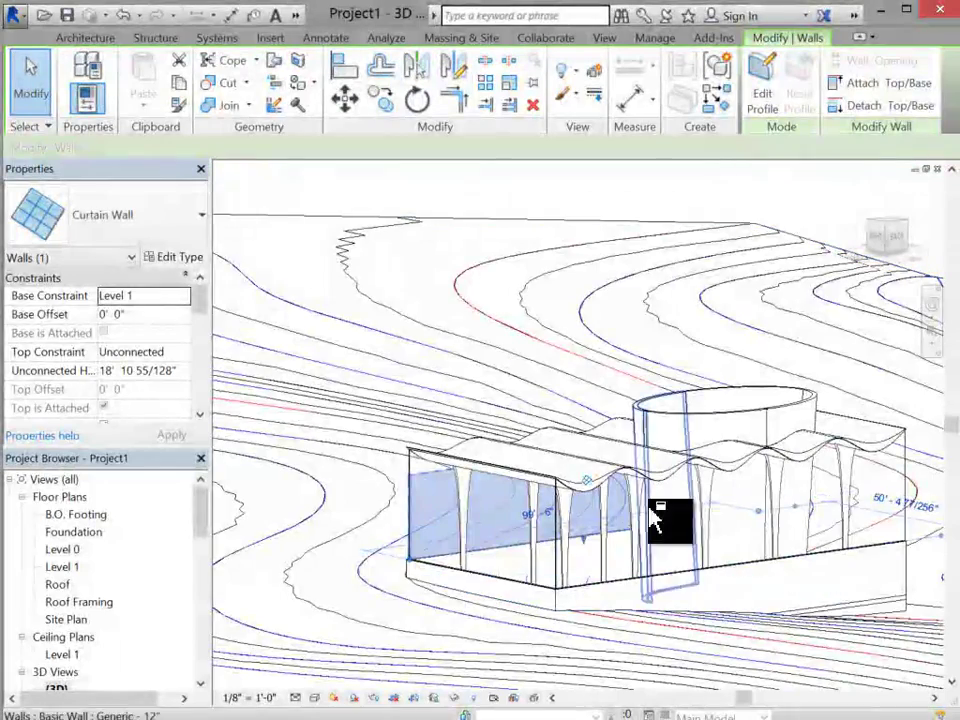
{"action": "middle_click_drag", "start_coordinate": [748, 497], "coordinate": [482, 471], "text": "shift"}
{"action": "scroll", "coordinate": [488, 473], "scroll_direction": "down", "scroll_amount": 3}
{"action": "scroll", "coordinate": [489, 473], "scroll_direction": "down", "scroll_amount": 1}
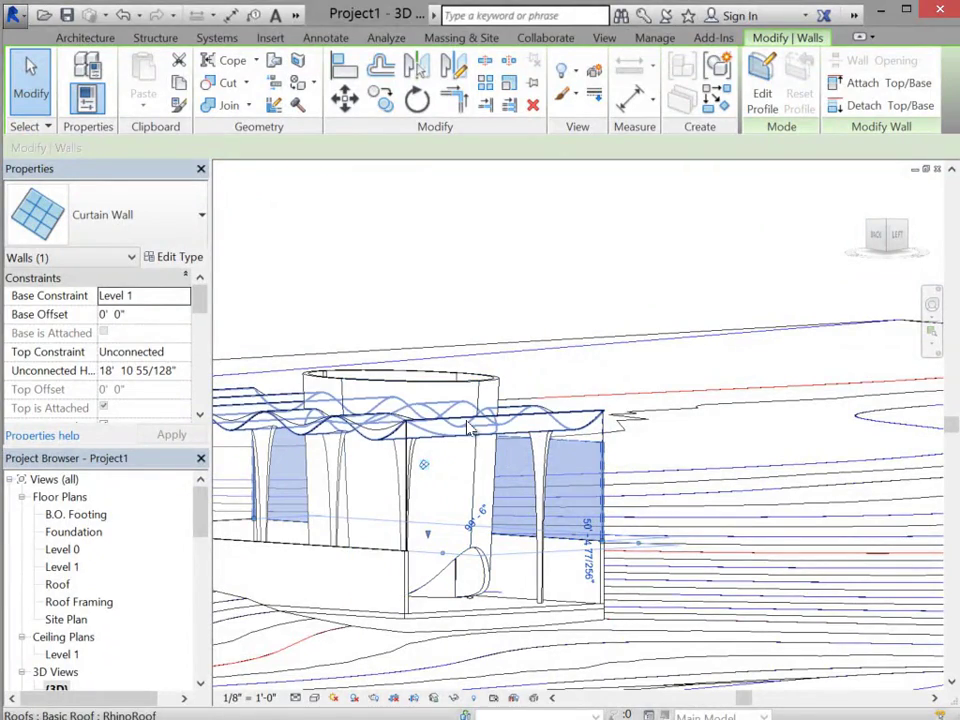
{"action": "middle_click_drag", "start_coordinate": [478, 424], "coordinate": [670, 560], "text": "shift"}
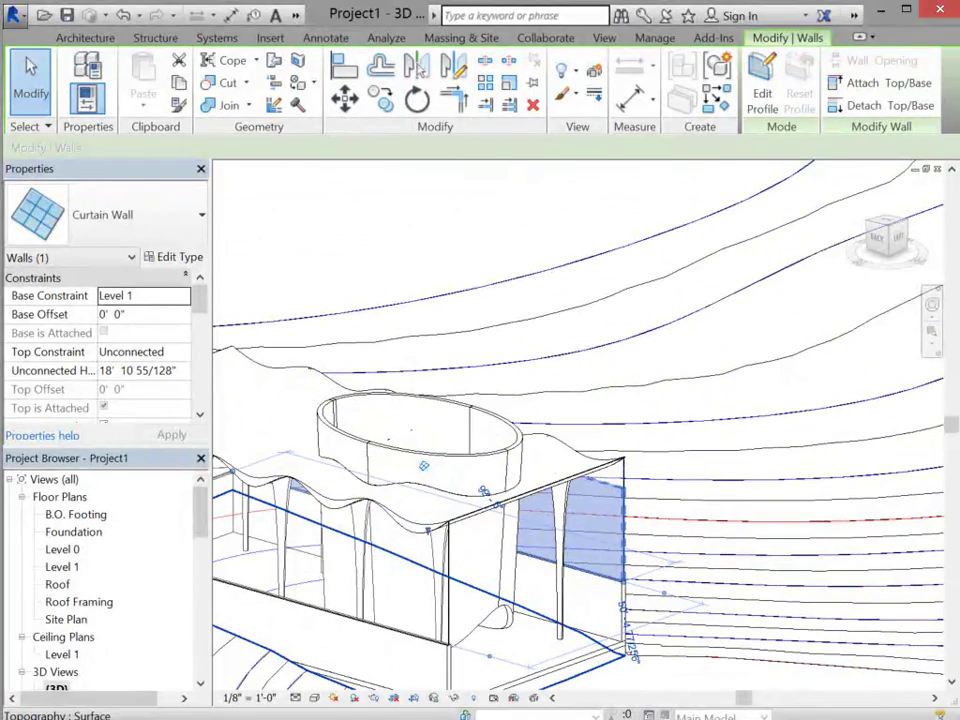